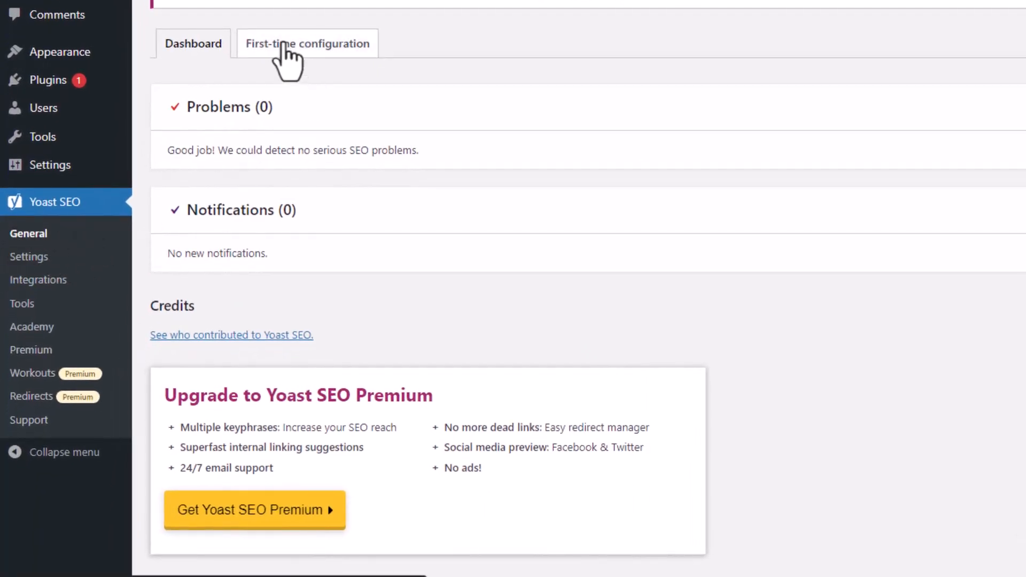
Open the first-time configuration of Yoast SEO and look through its setup steps.
left_click(286, 47)
middle_click(498, 411)
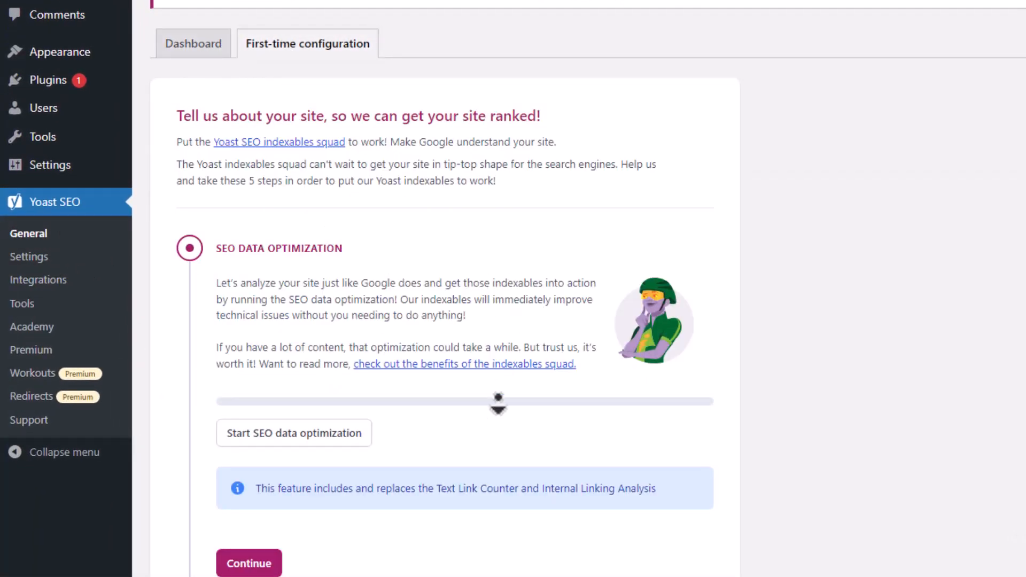
scroll(495, 367, "down", 9)
scroll(476, 240, "up", 9)
Disable the REST API endpoint feature in the Yoast SEO site features settings and save the change.
left_click(26, 255)
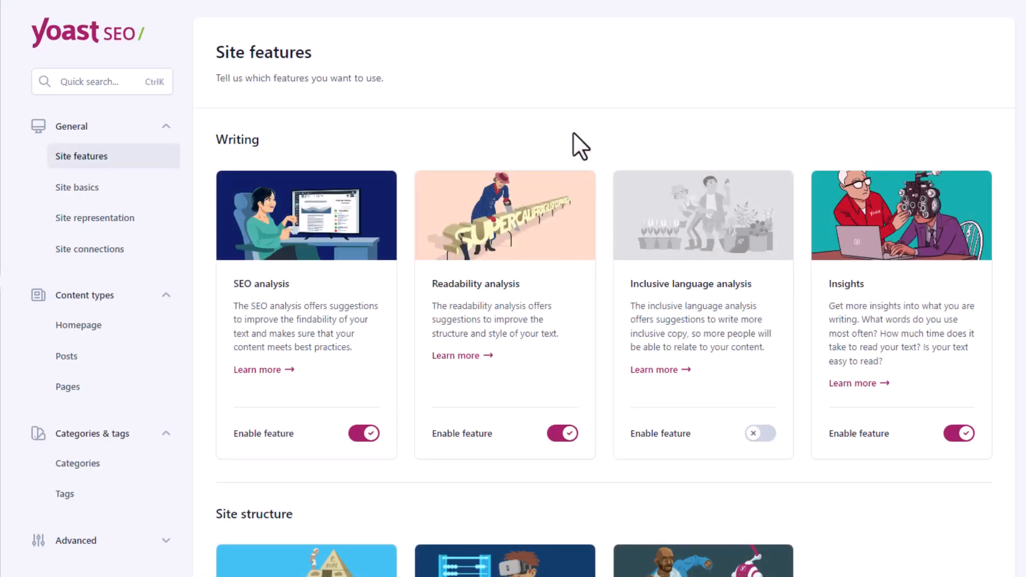
middle_click(573, 133)
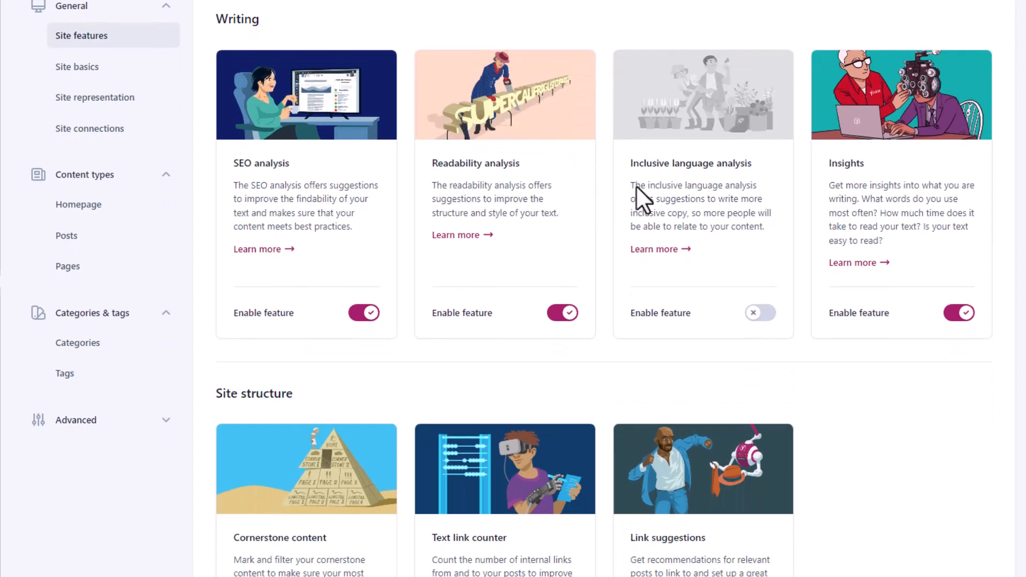
middle_click(661, 188)
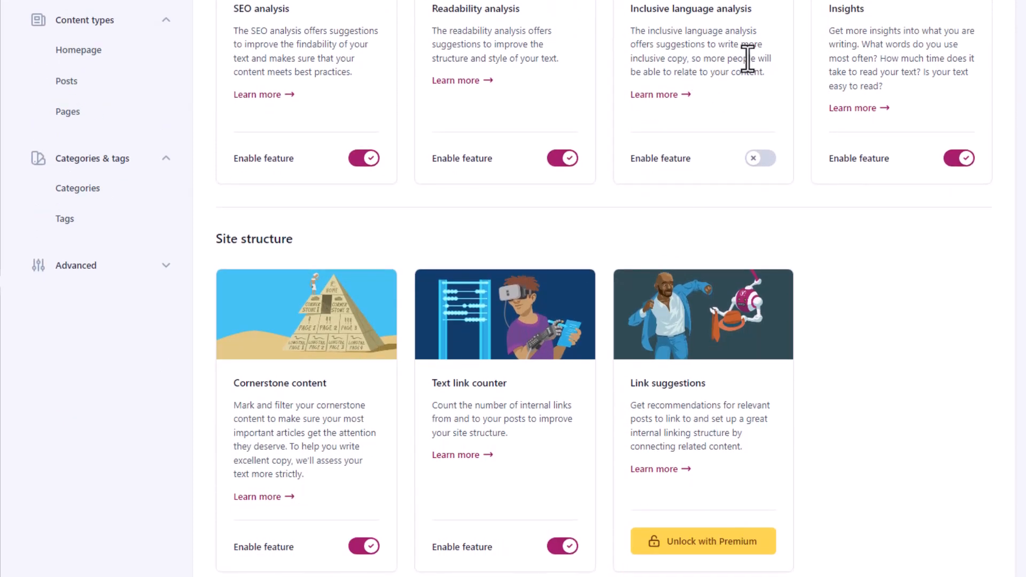
middle_click(810, 124)
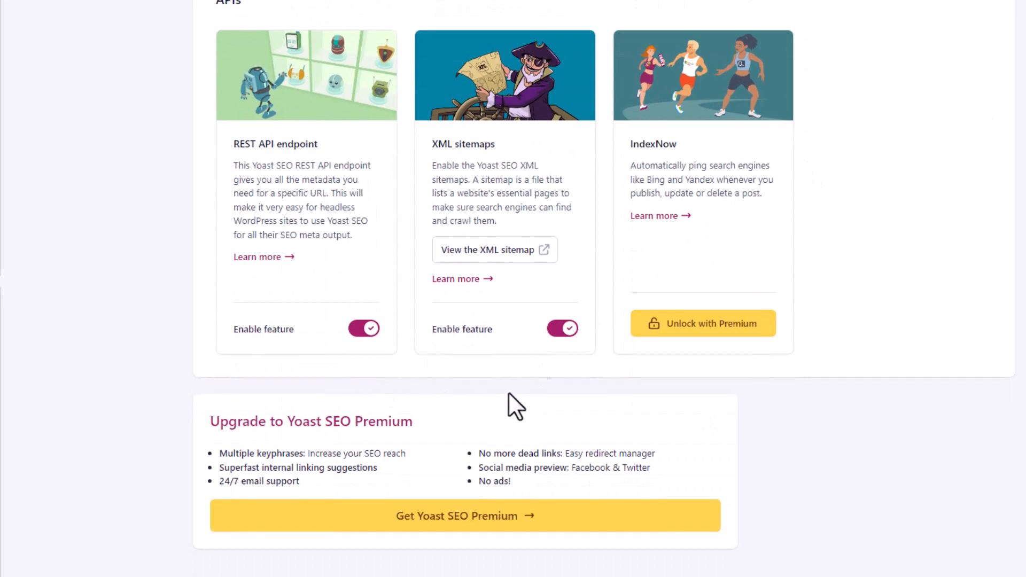
left_click(363, 328)
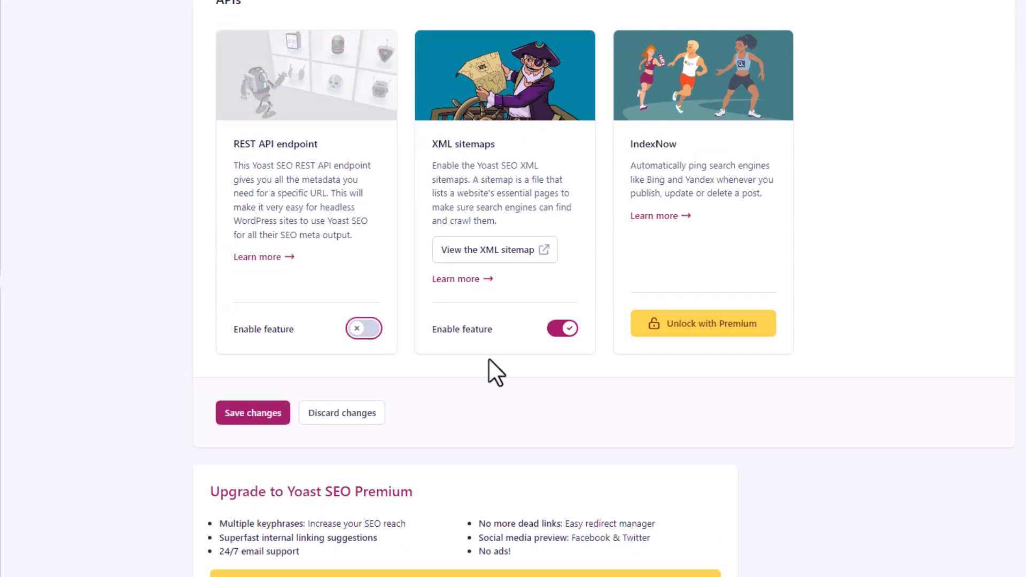
left_click(264, 414)
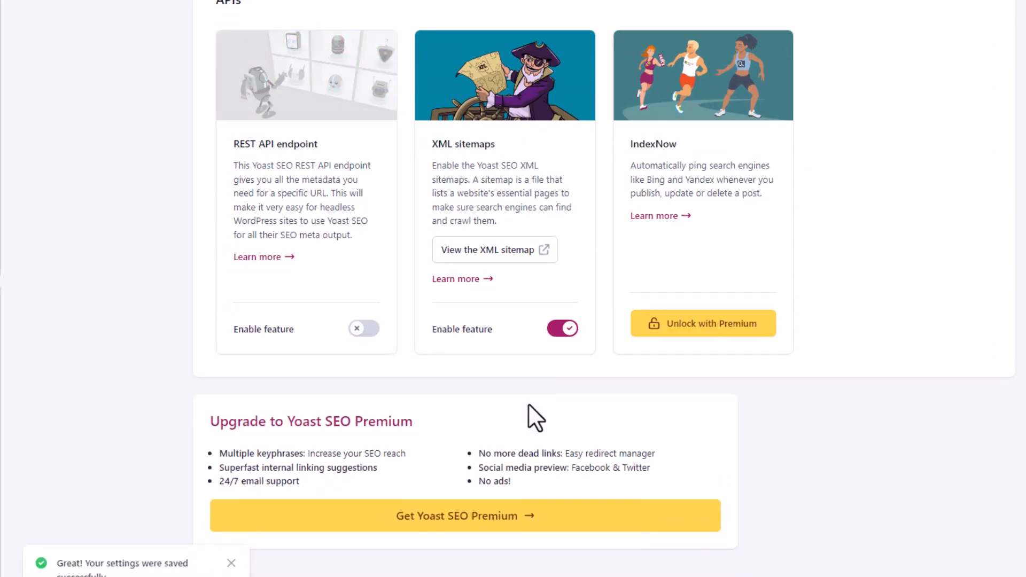
Disable the Slack sharing feature under Social sharing and save the change.
middle_click(584, 351)
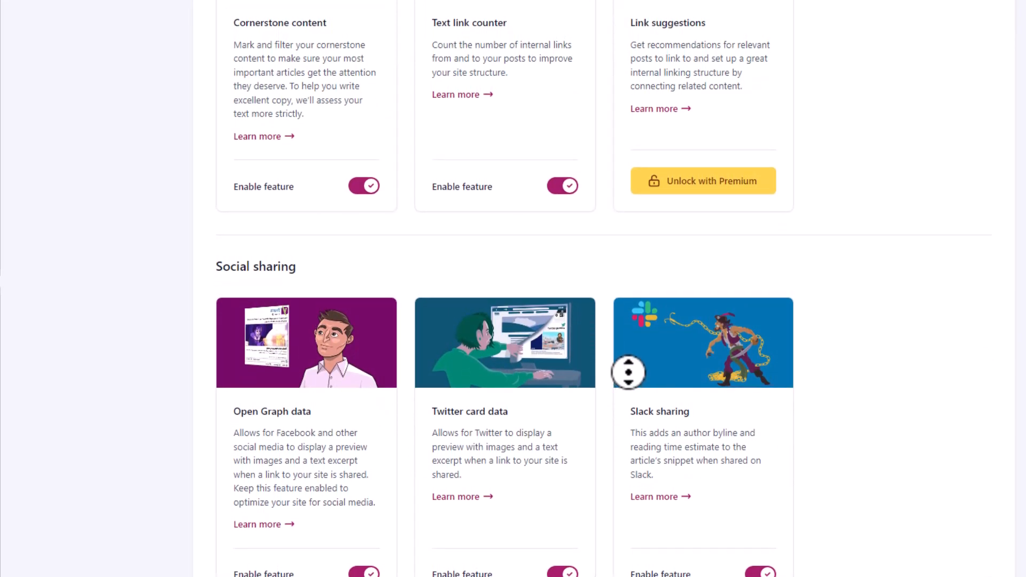
middle_click(631, 409)
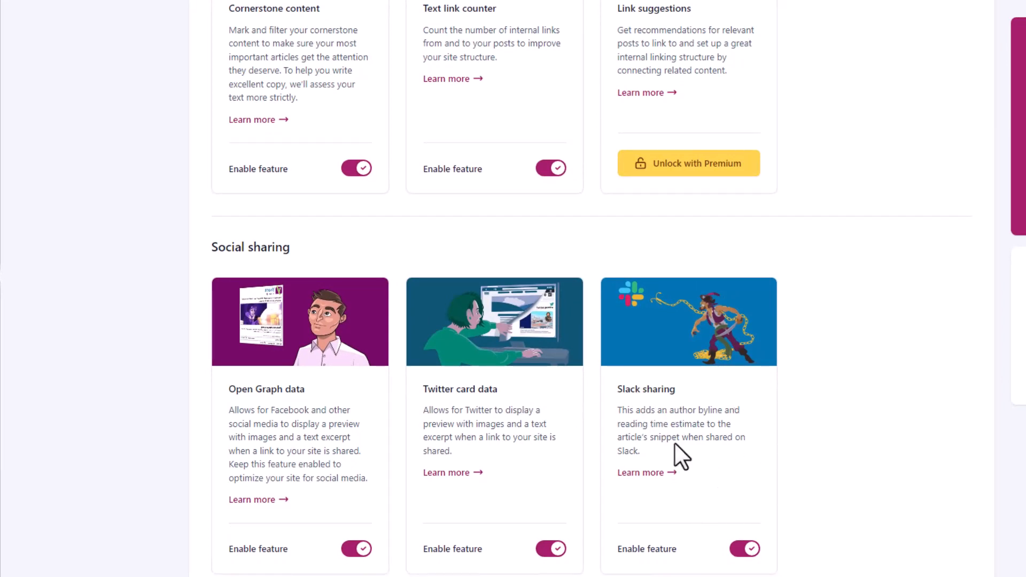
left_click(743, 541)
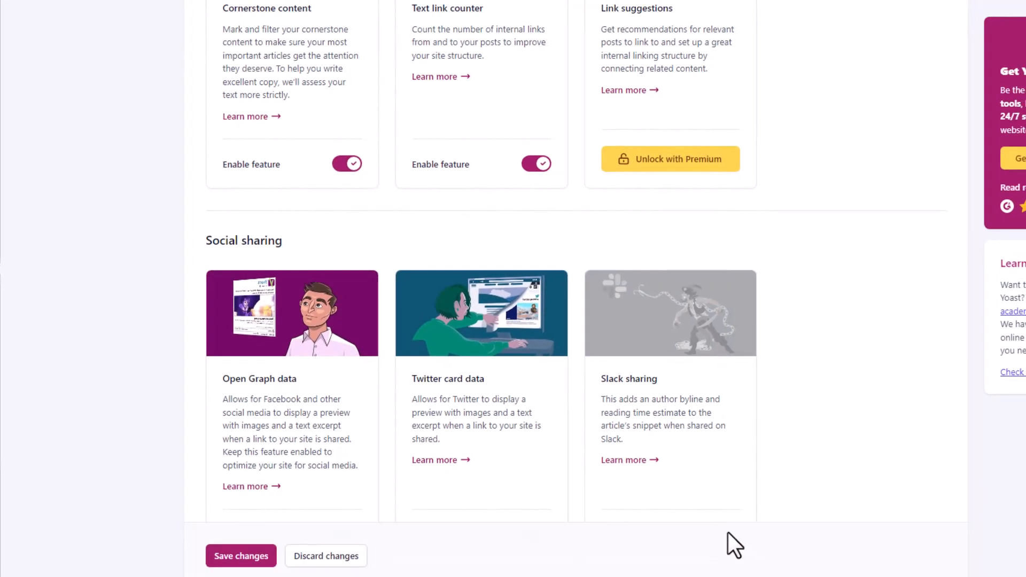
left_click(269, 556)
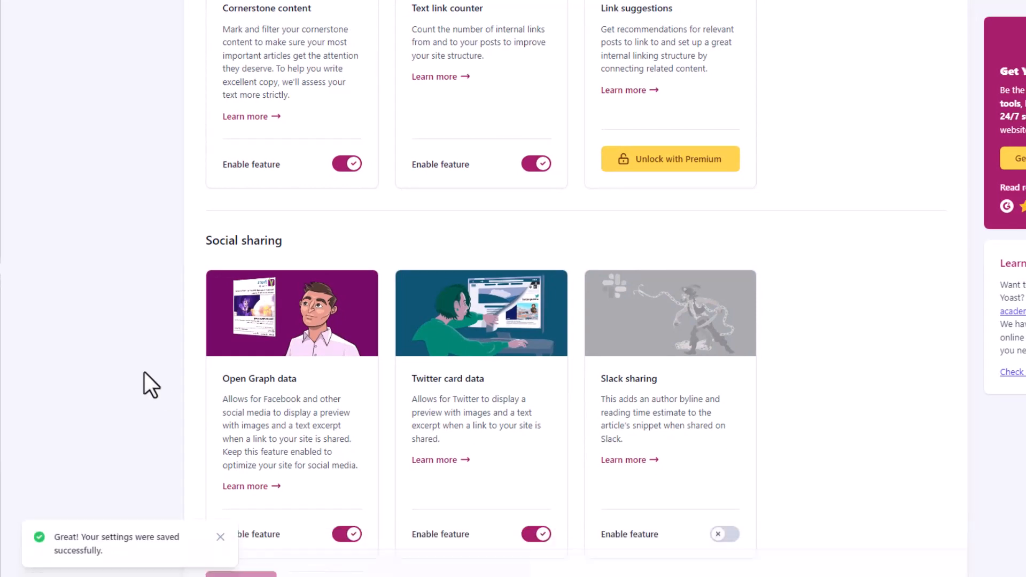
In the site basics, set the website name to "Gaming Silk" and the alternate website name to "GamingSilk".
scroll(133, 384, "down", 1)
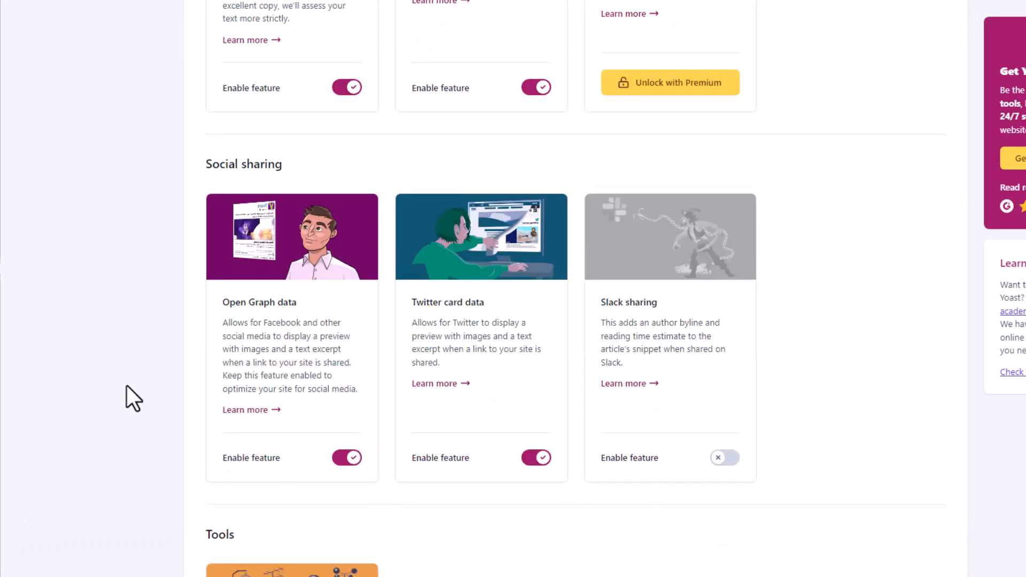
middle_click(99, 326)
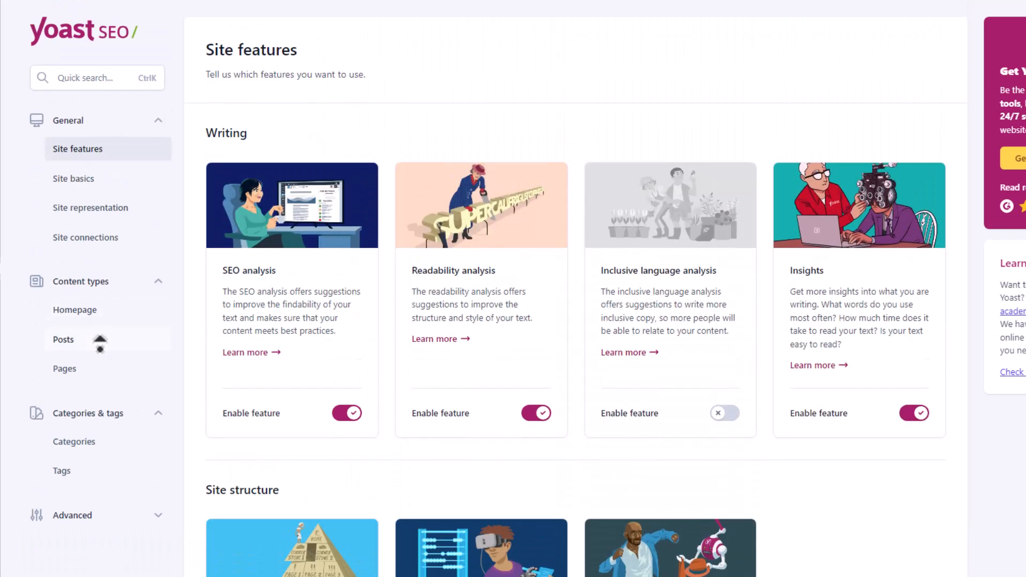
left_click(109, 180)
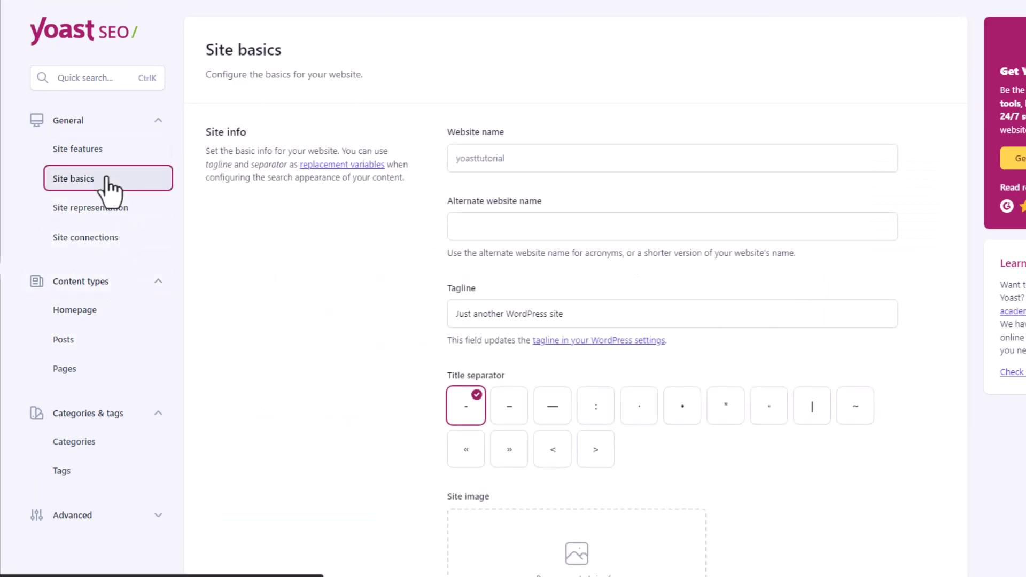
left_click(521, 163)
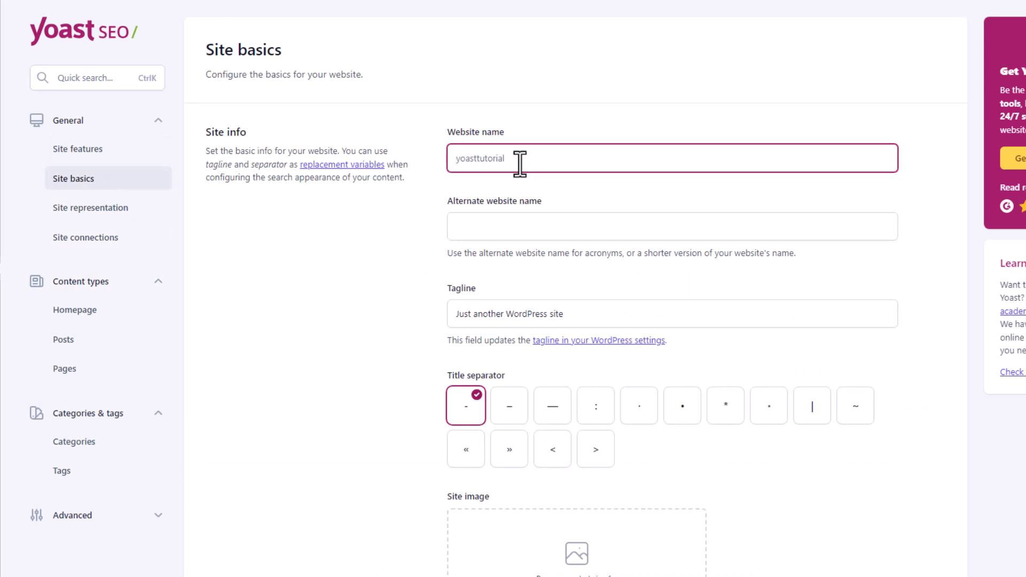
type("Gaming Silk")
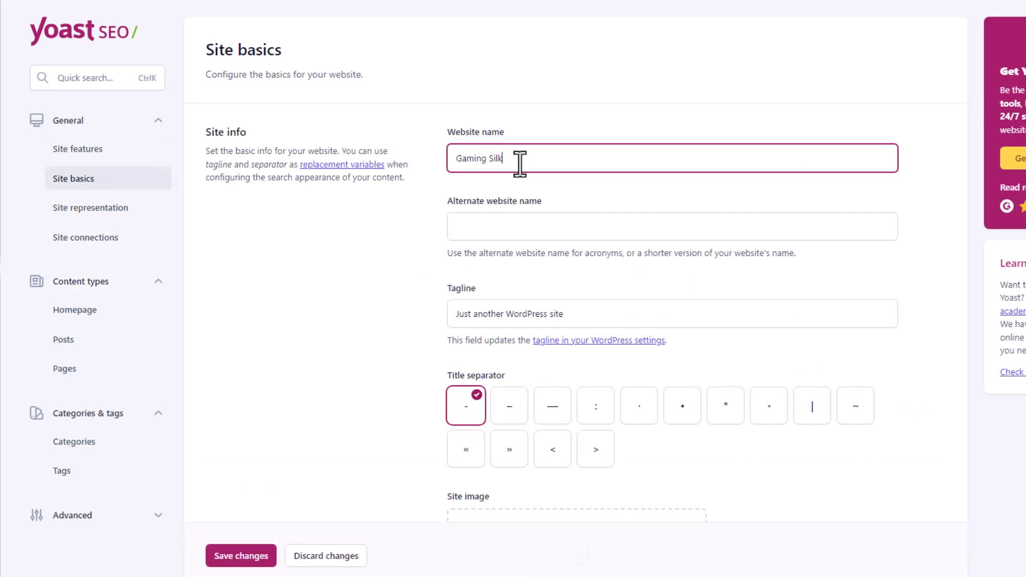
key("Tab")
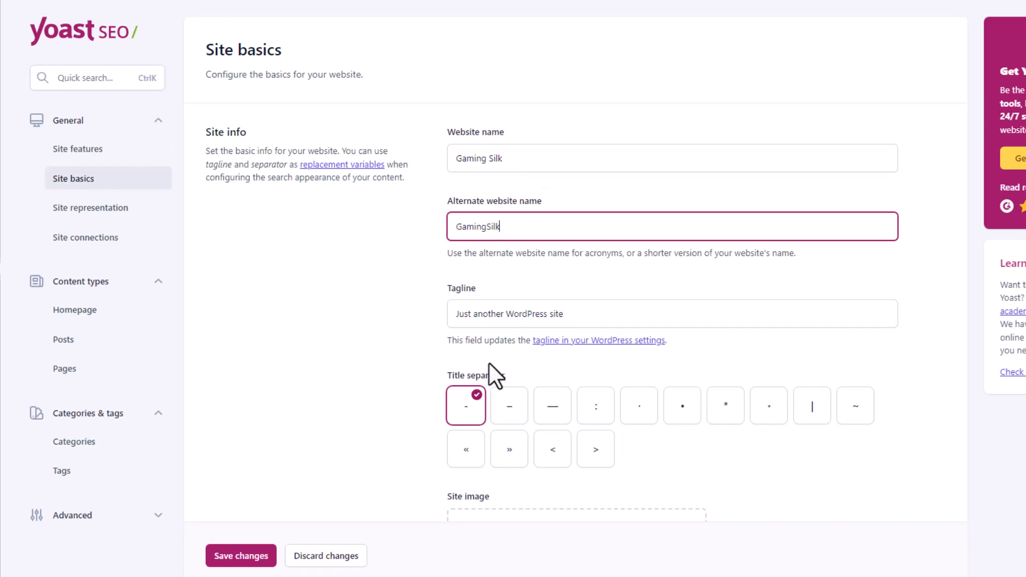
Replace the site's tagline with "World of Gamers".
double_click(502, 315)
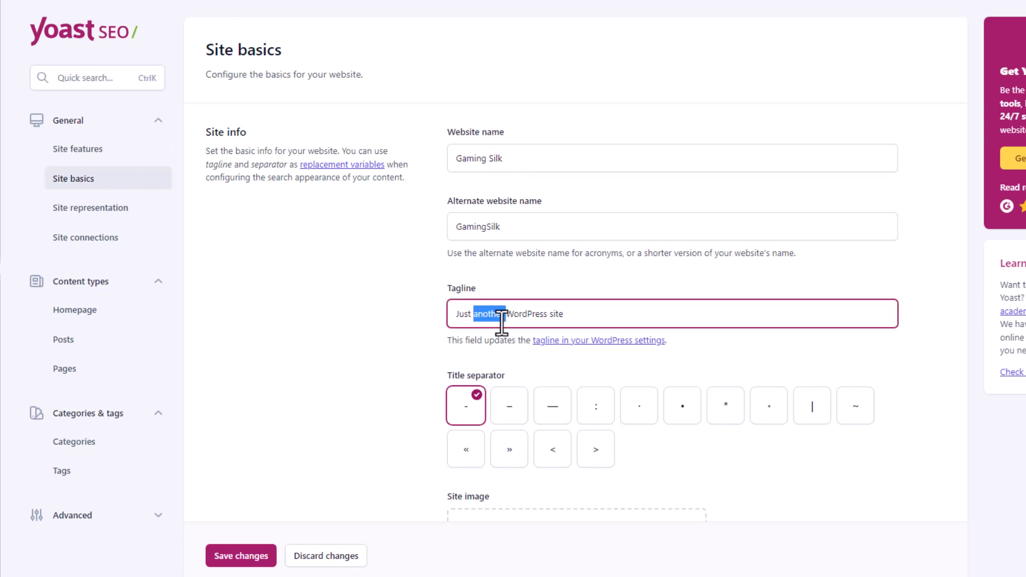
left_click(501, 316)
triple_click(476, 306)
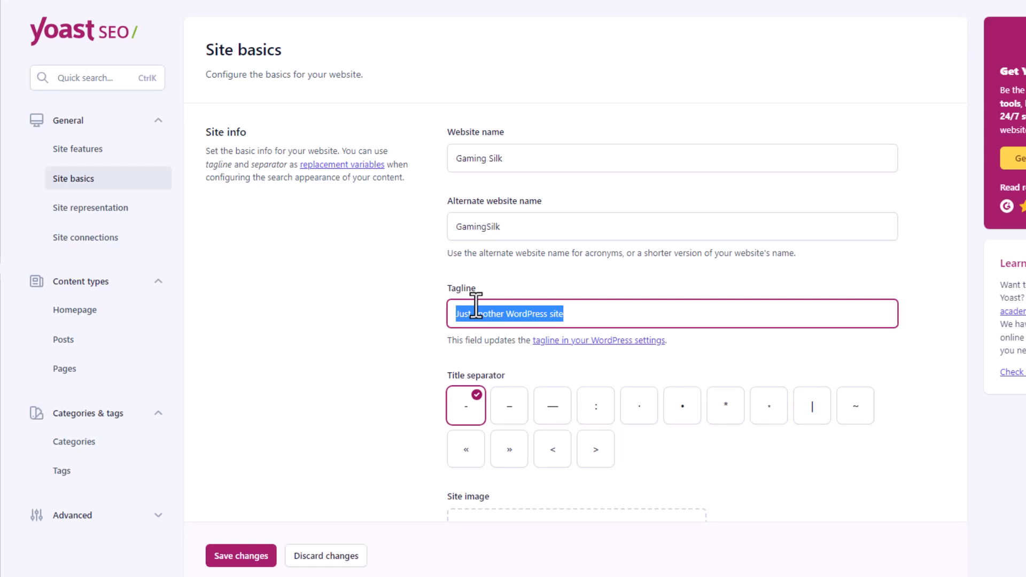
key("BackSpace")
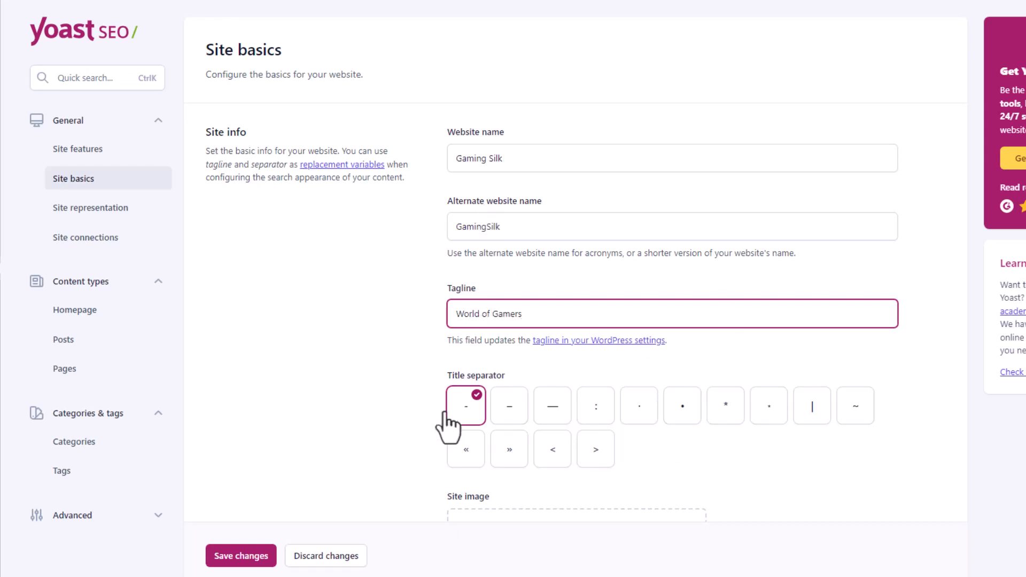
middle_click(394, 359)
middle_click(397, 408)
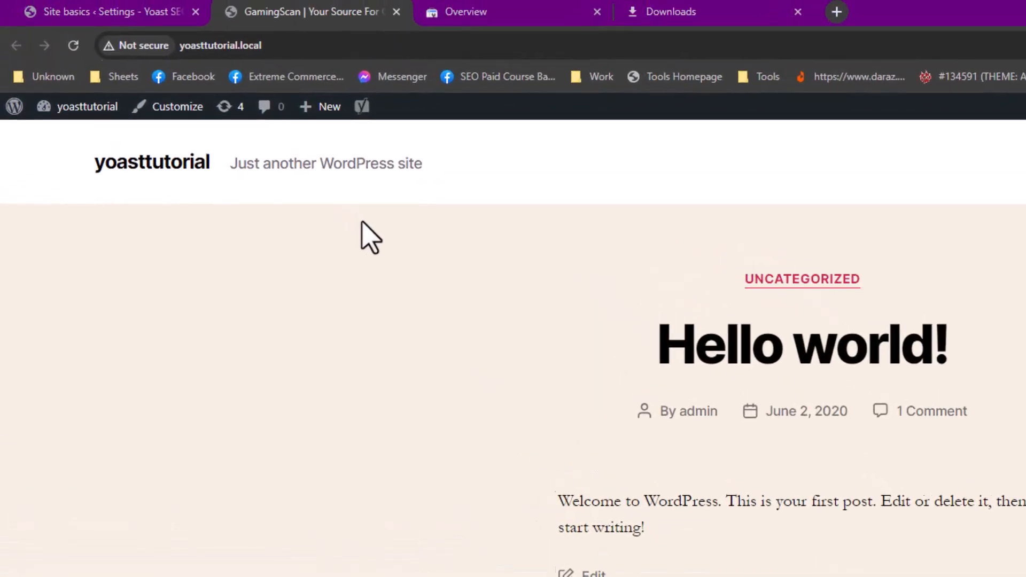
Search Google for "lightshot" in a new browser tab and open the Lightshot screenshot tool's website.
key("ctrl+t")
type("lightshot")
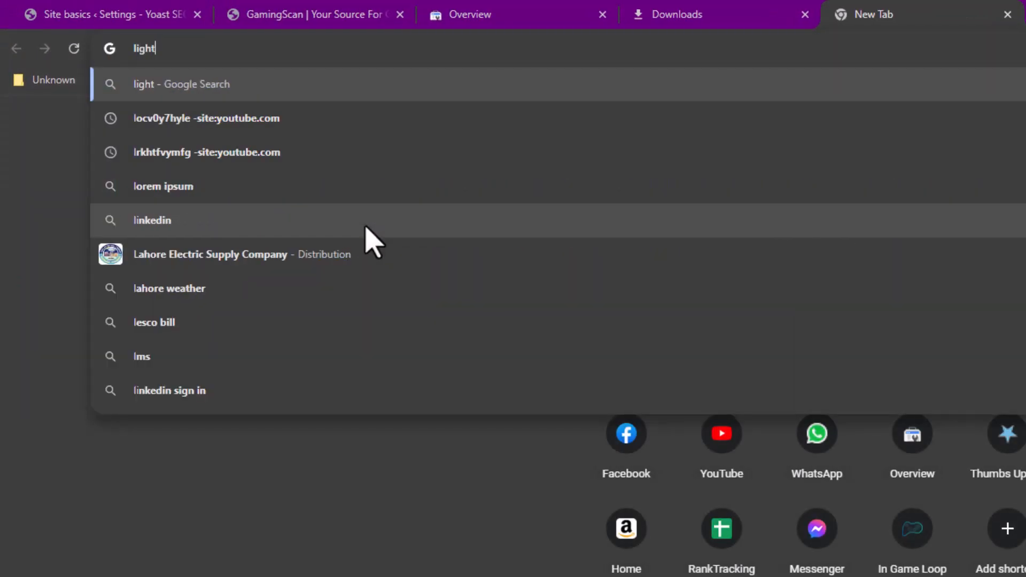
key("Return")
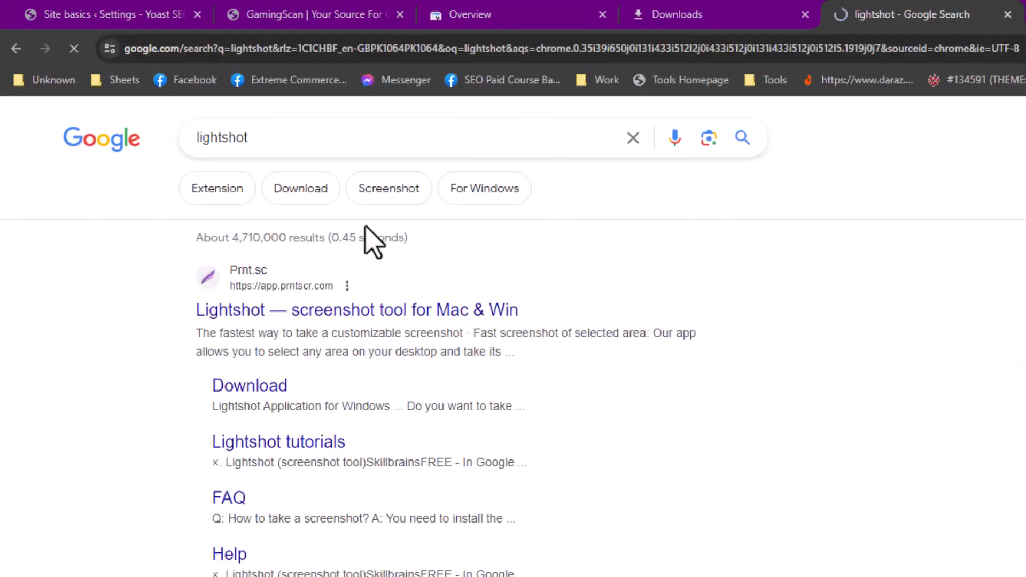
left_click(393, 312)
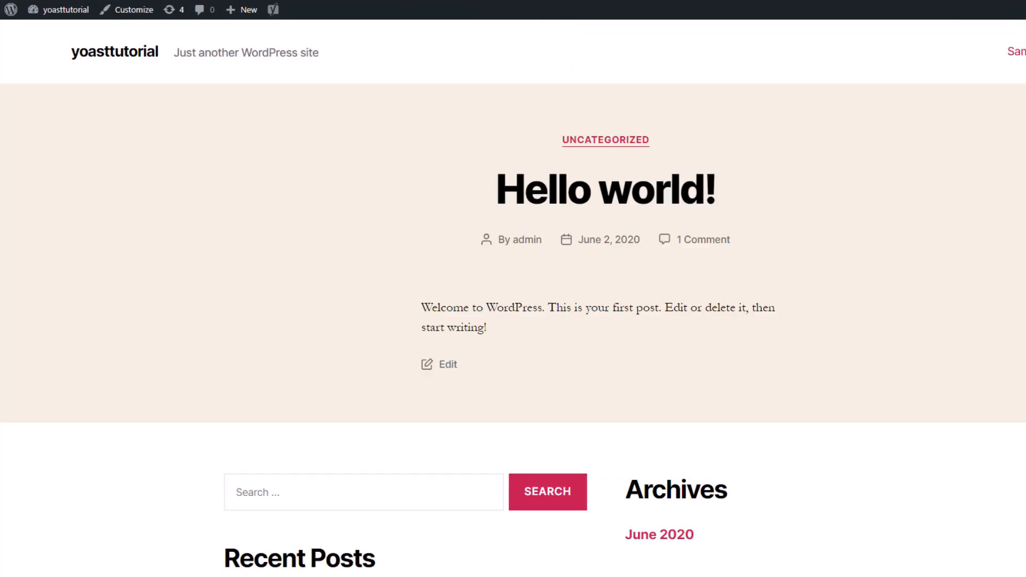
Start a Lightshot capture of the site's homepage and adjust the selected area to 1200x676 pixels around the header and first post.
key("Print")
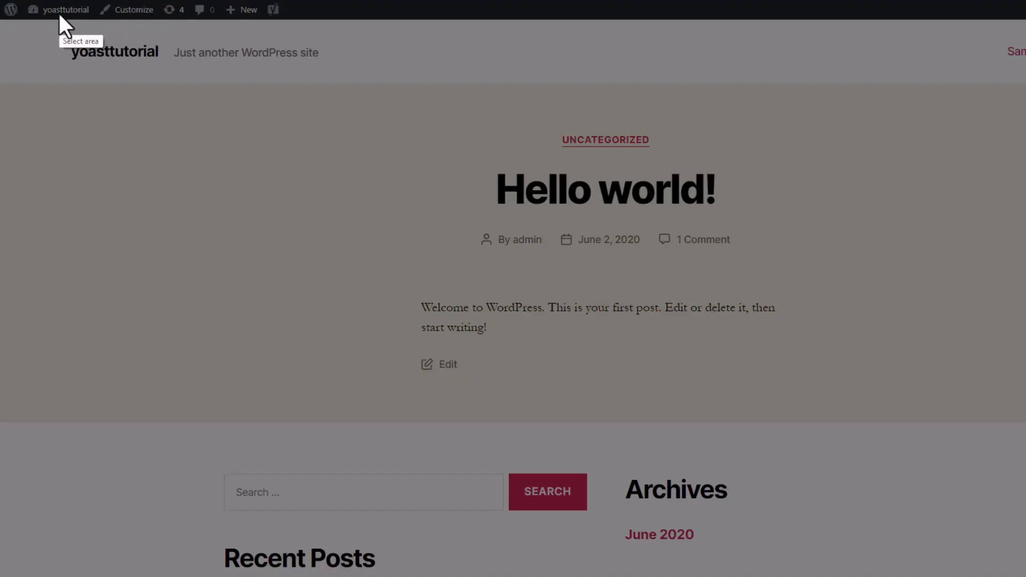
left_click_drag(58, 18, 997, 517)
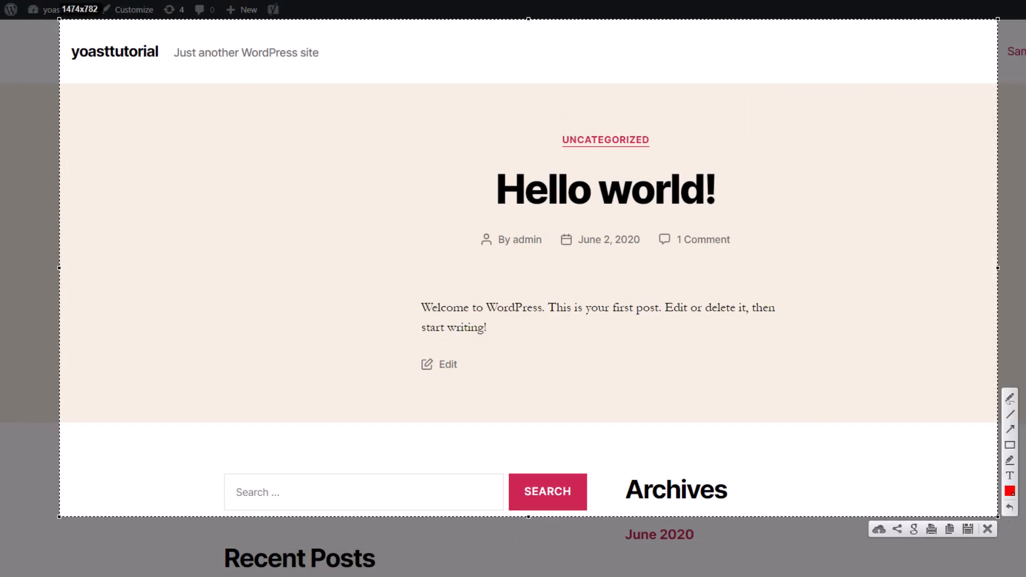
left_click_drag(997, 517, 823, 353)
left_click_drag(442, 352, 442, 450)
left_click_drag(499, 405, 508, 414)
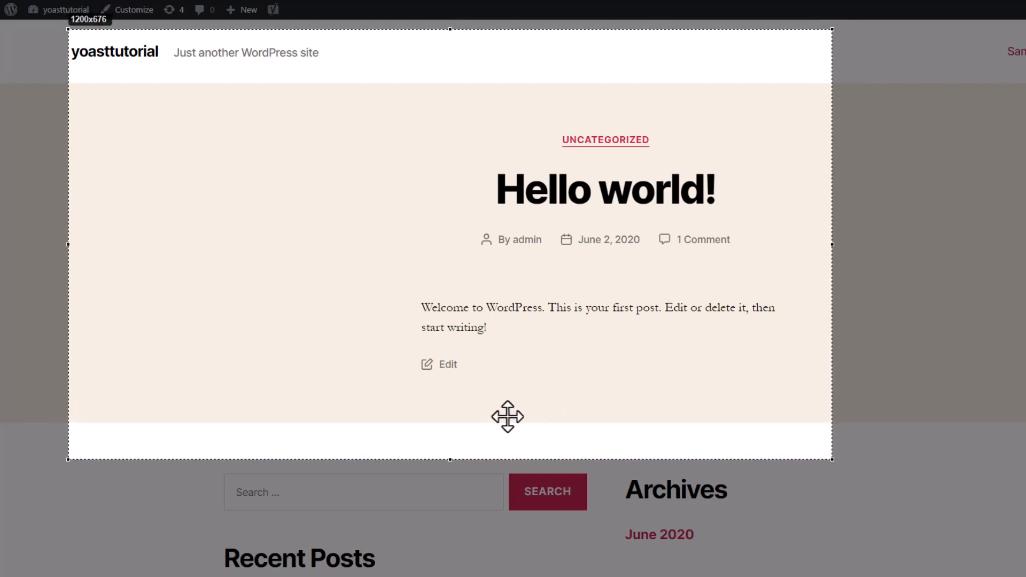
Save the captured area as a JPEG named "Homepage" in the Downloads folder.
left_click(796, 473)
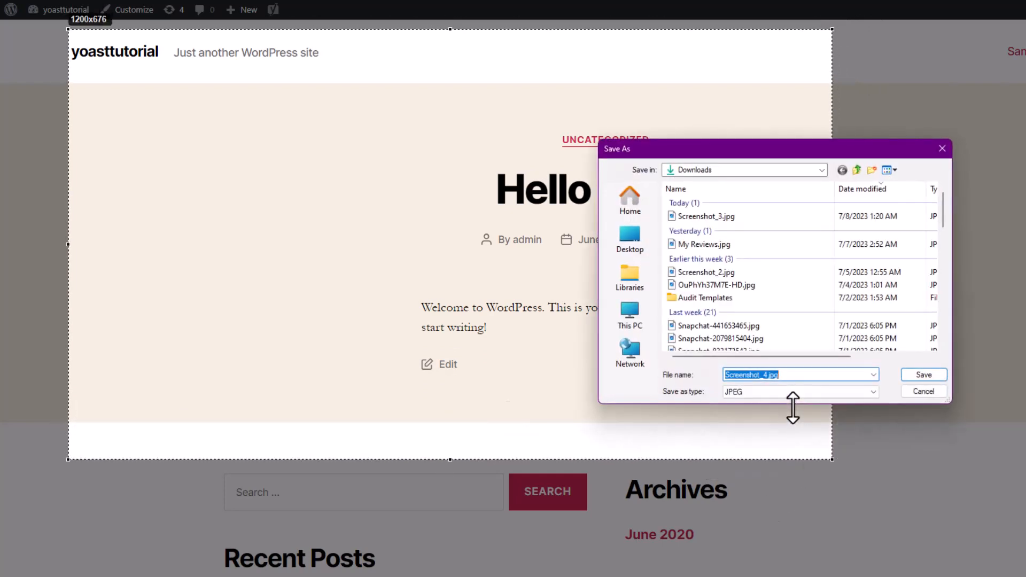
type("Homepage")
key("Return")
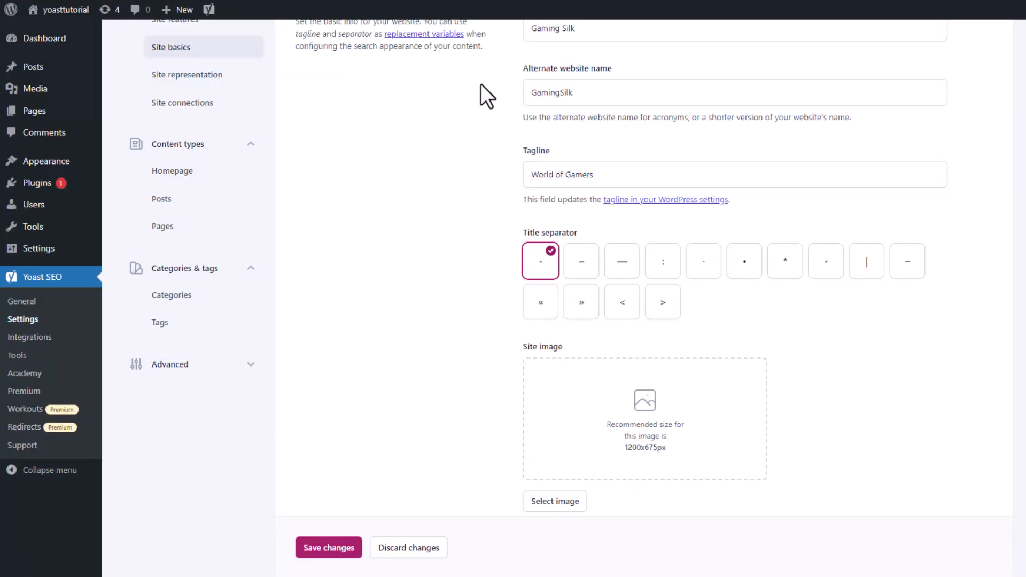
Upload Homepage.jpg from the Downloads folder to the media library for the site image.
left_click(655, 466)
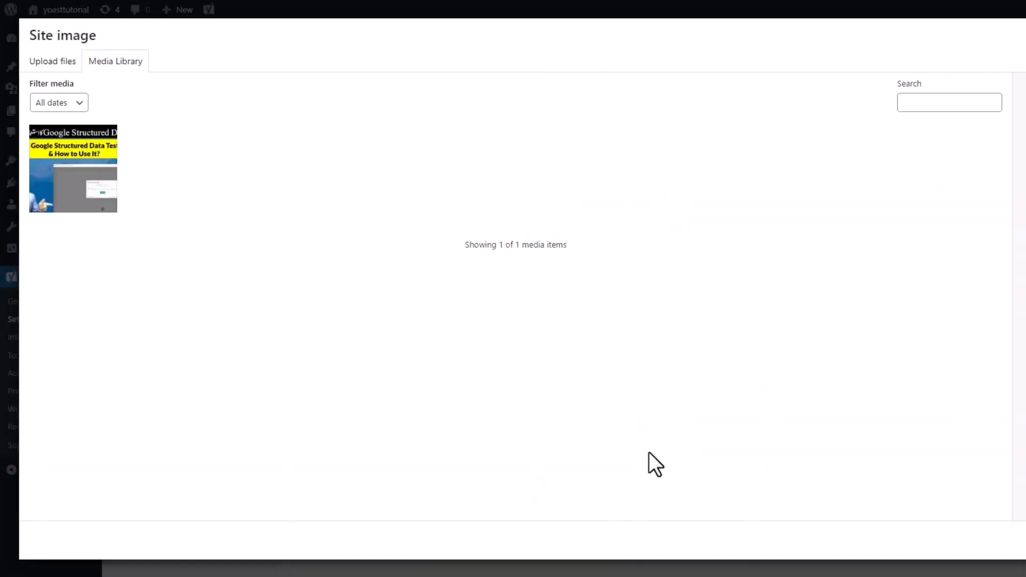
left_click(43, 62)
left_click(590, 283)
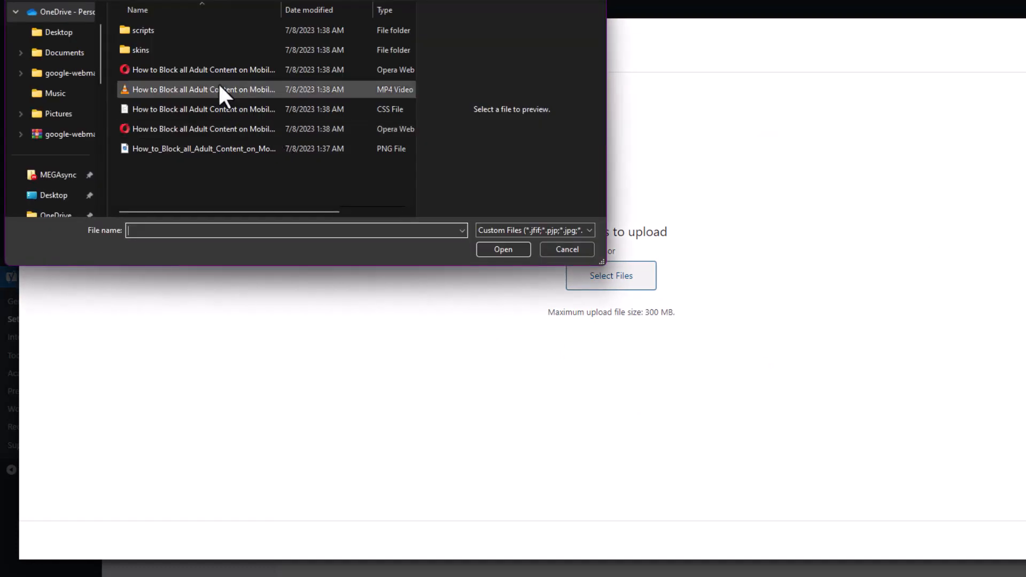
scroll(97, 67, "down", 2)
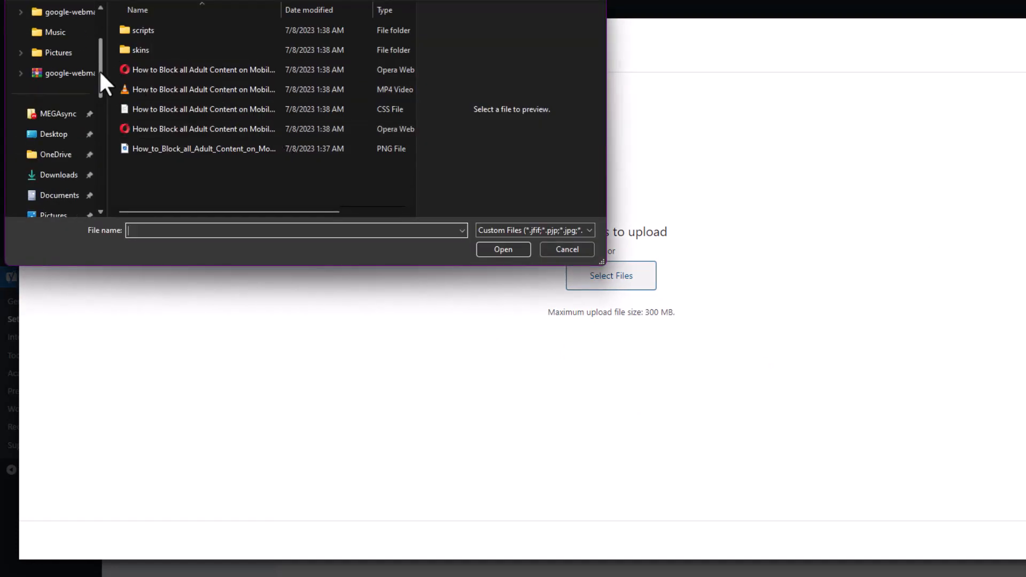
left_click(68, 160)
double_click(152, 53)
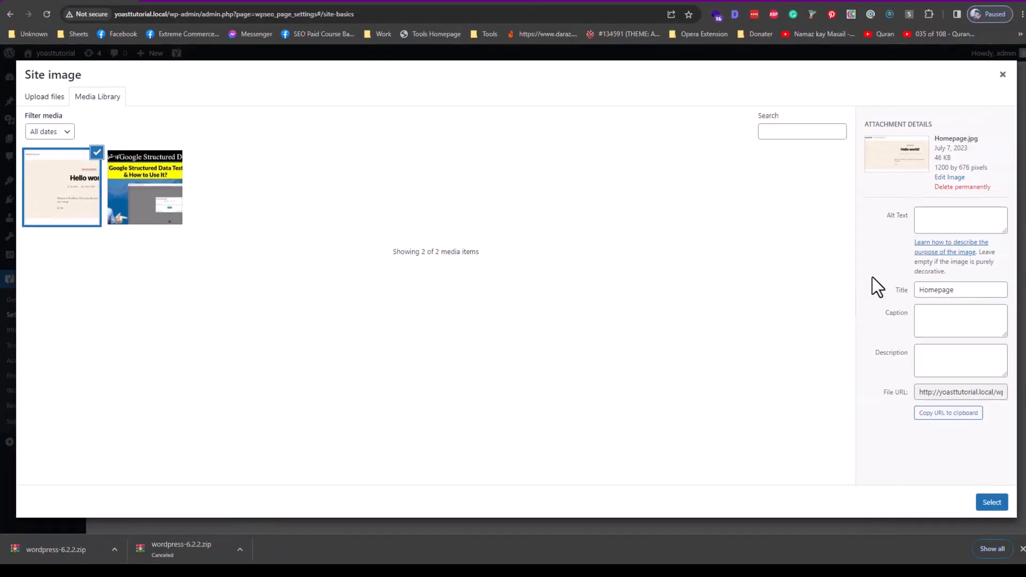
Copy the uploaded image's title "Homepage" into its alt text, caption and description.
double_click(933, 290)
key("ctrl+c")
left_click(930, 209)
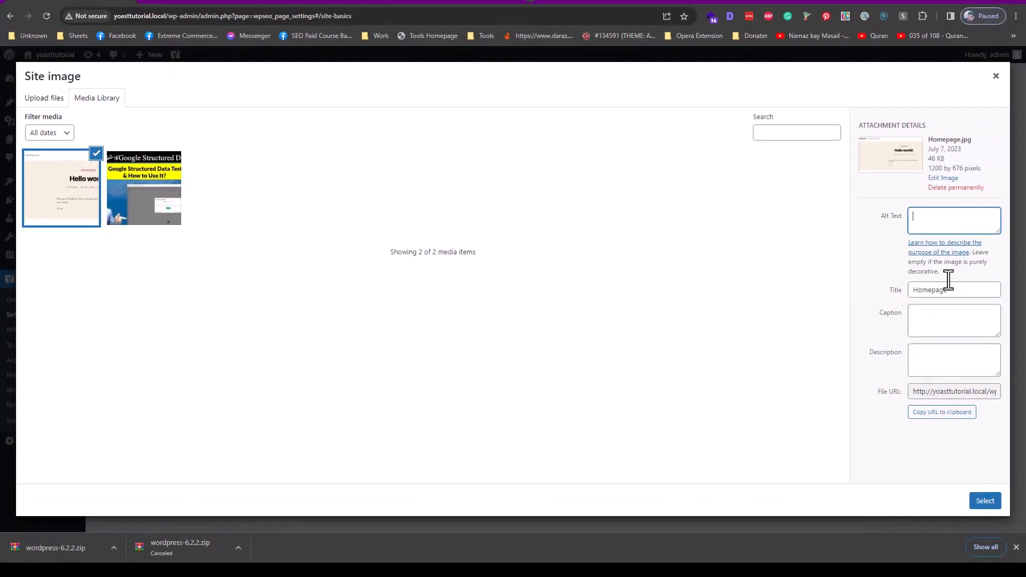
key("ctrl+v")
left_click(953, 322)
key("ctrl+v")
left_click(940, 368)
key("ctrl+v")
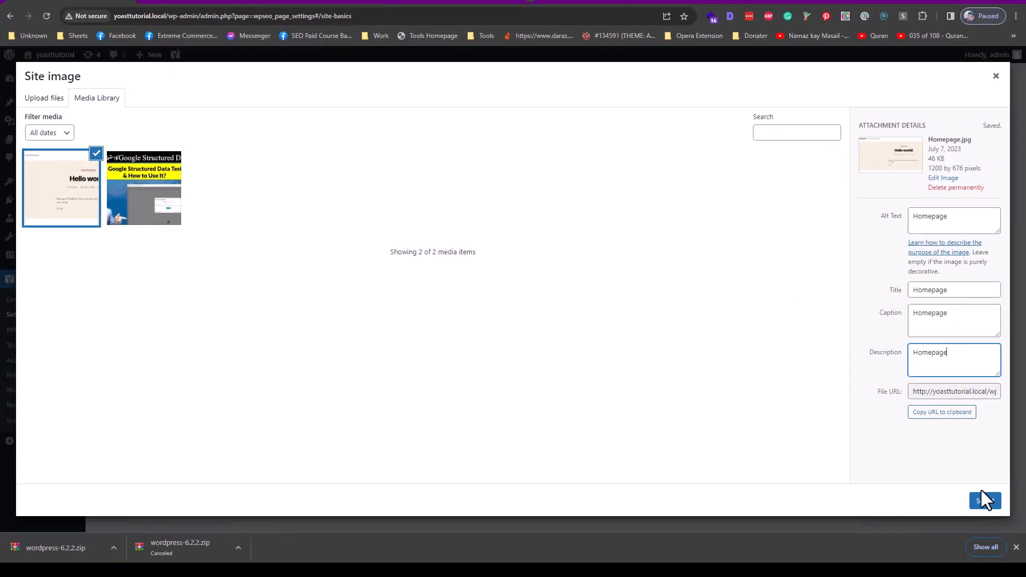
Insert the Homepage image as the site image and save the site basics settings.
left_click(985, 500)
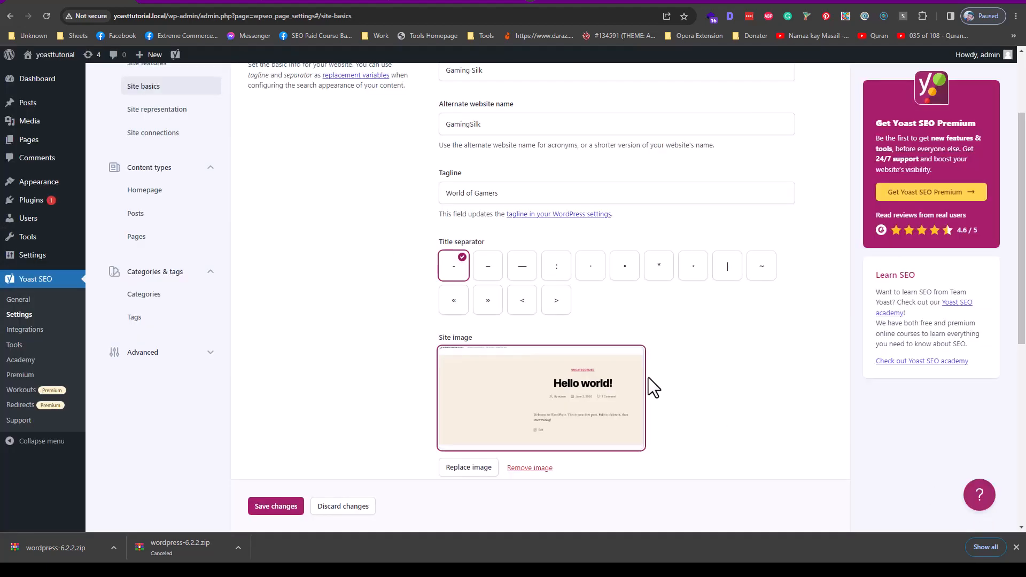
scroll(261, 458, "down", 6)
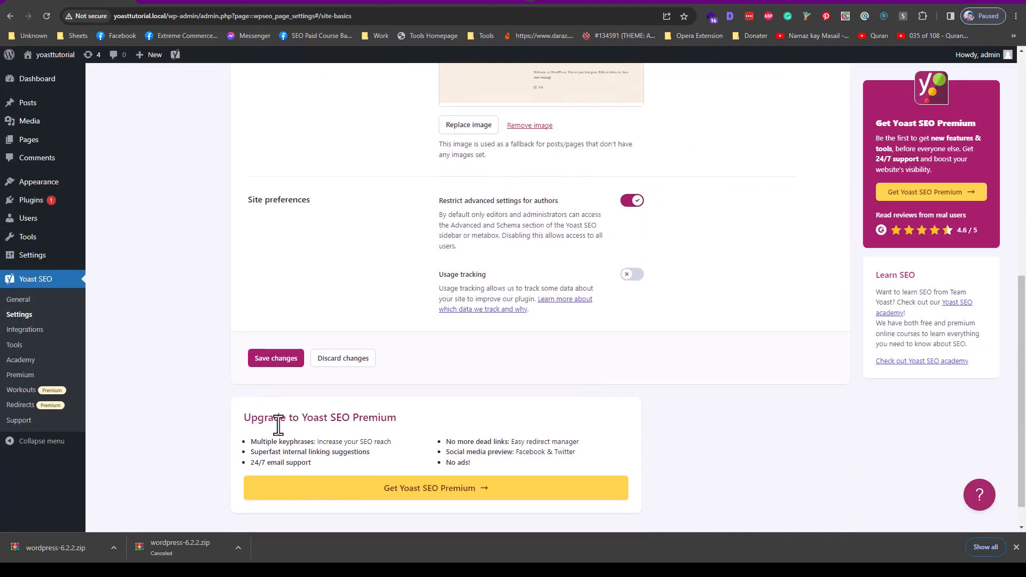
left_click(271, 369)
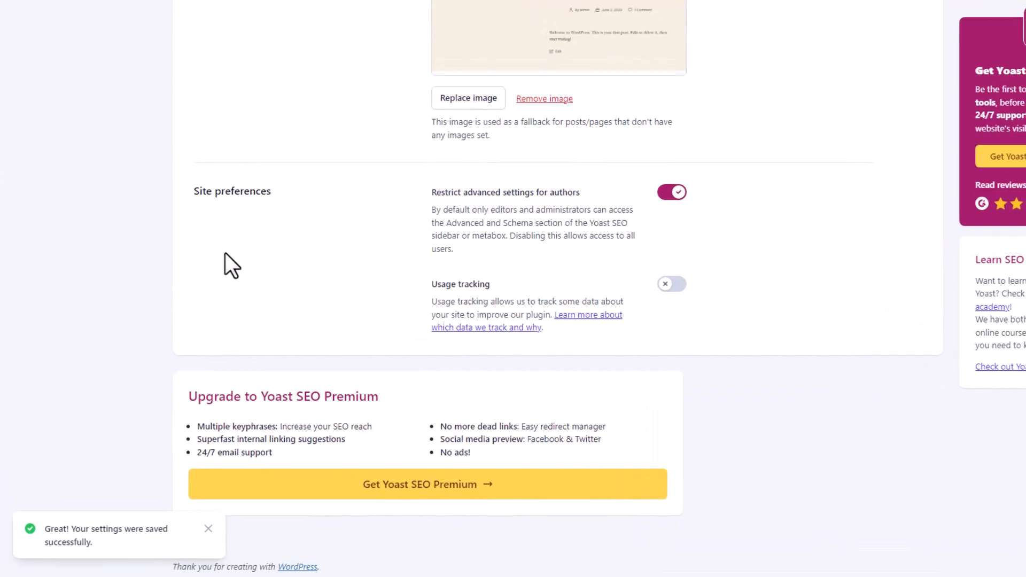
In the site representation settings, set the organization name to "Gaming Silk" and the alternate organization name to "GamingSilk".
scroll(225, 252, "up", 10)
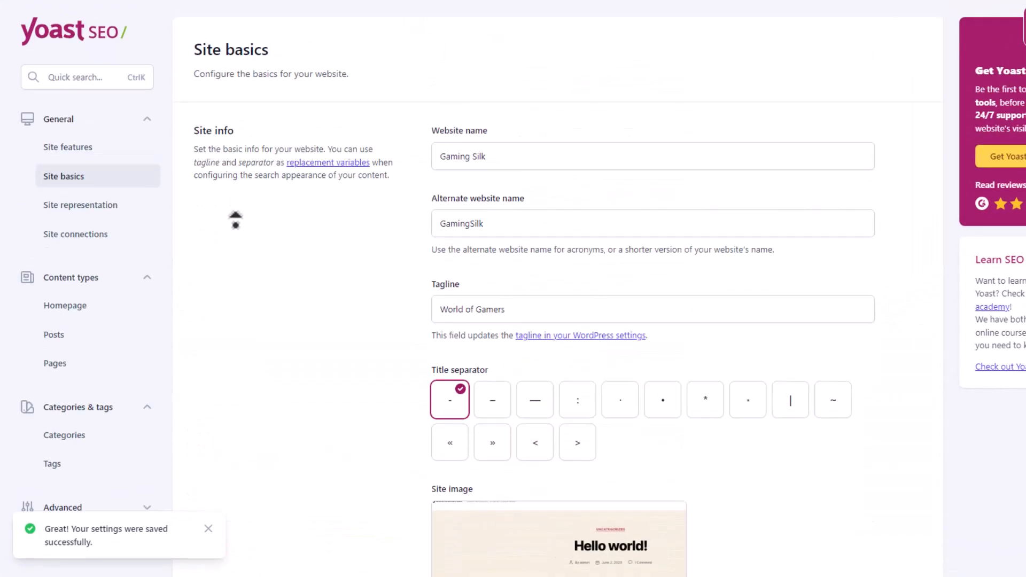
left_click(140, 207)
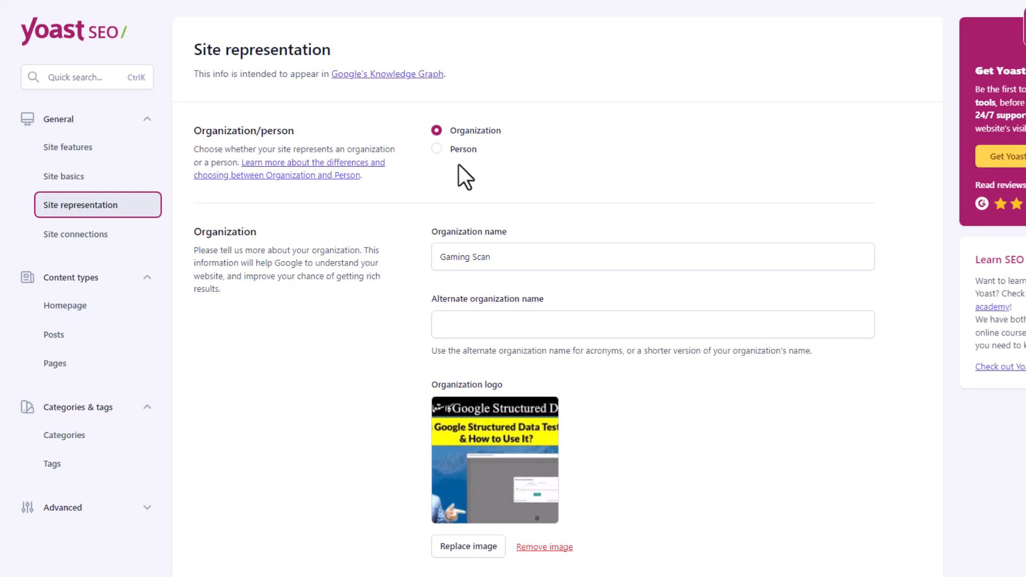
left_click(490, 322)
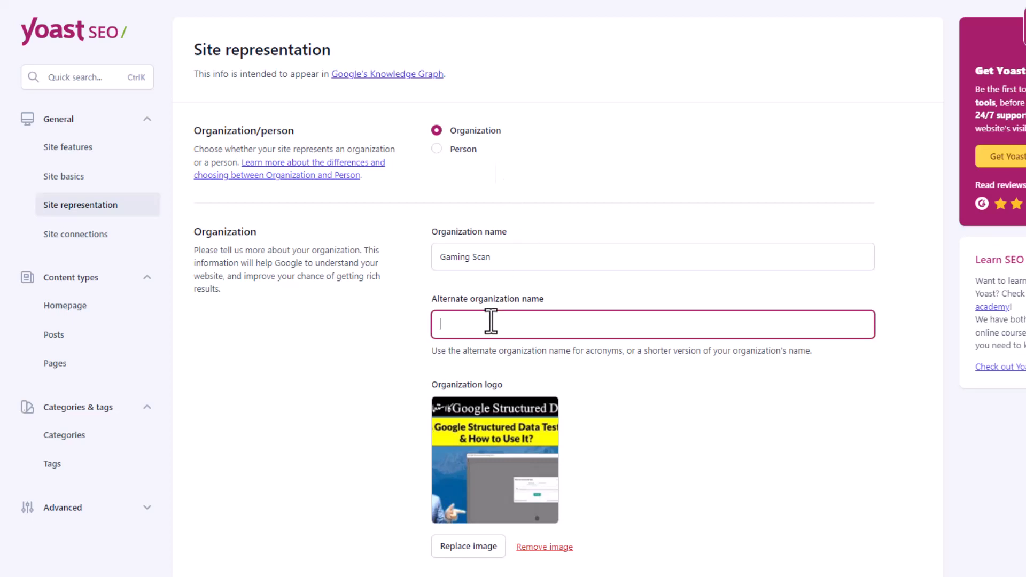
left_click_drag(477, 257, 491, 255)
key("BackSpace")
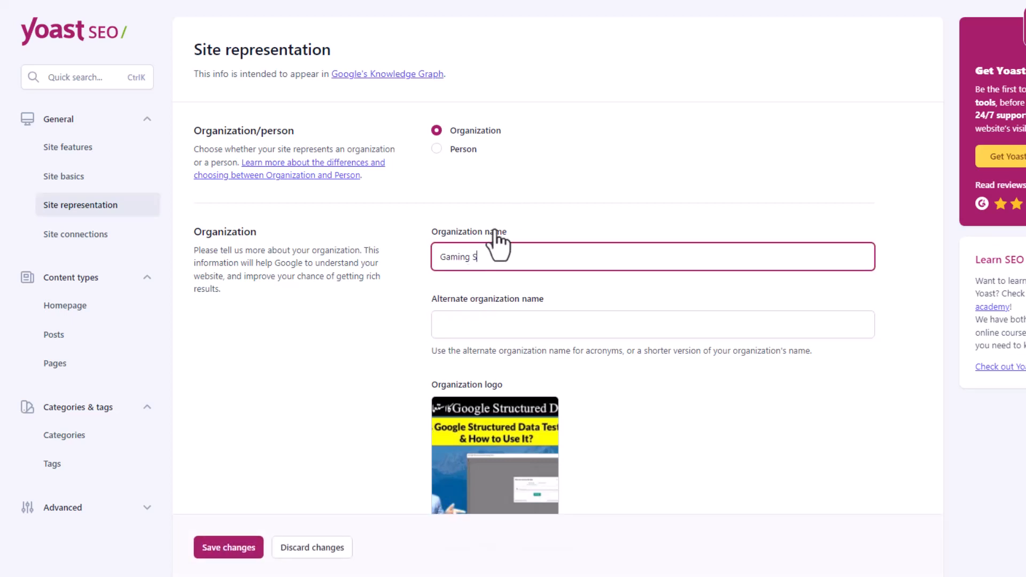
type("ilk")
key("Tab")
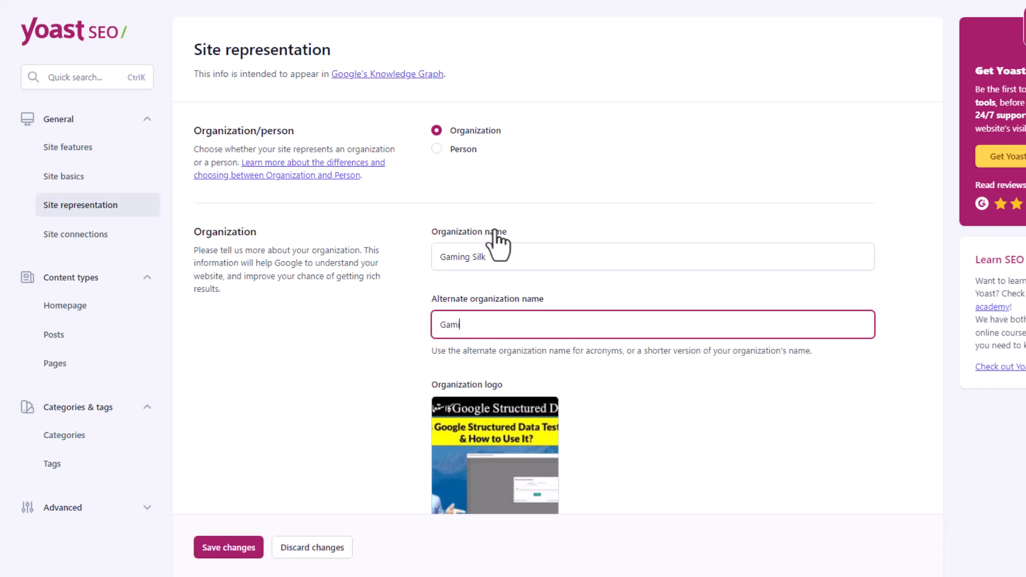
left_click(375, 249)
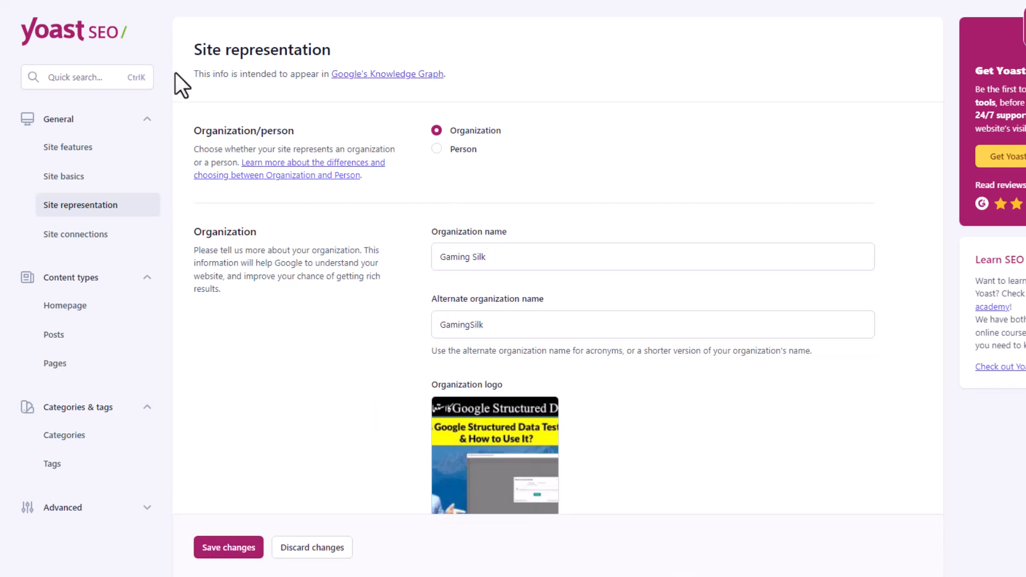
Capture the Yoast SEO logo above the settings navigation with Lightshot and save it as an image file.
key("Print")
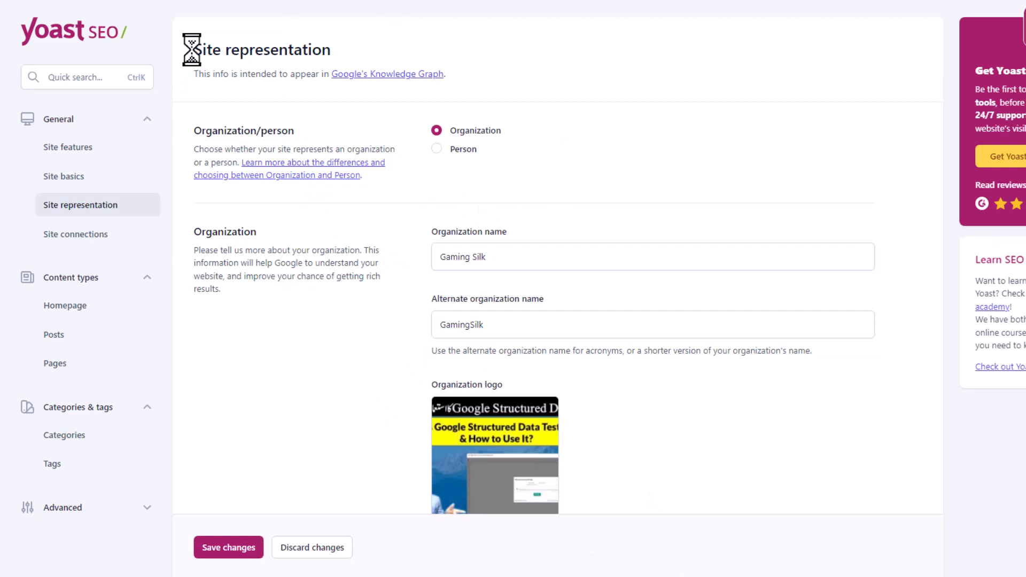
left_click_drag(2, 5, 137, 50)
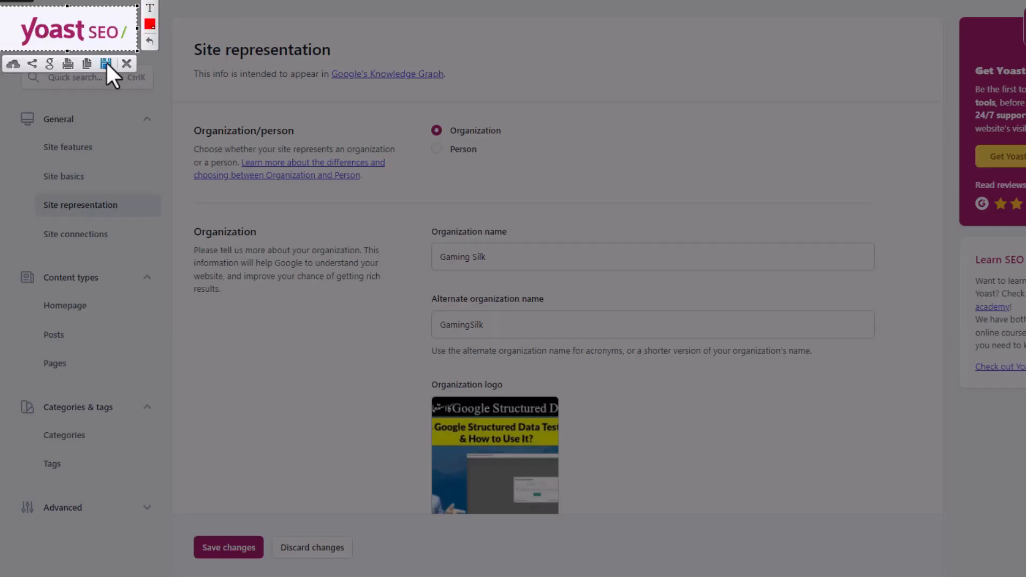
left_click(106, 62)
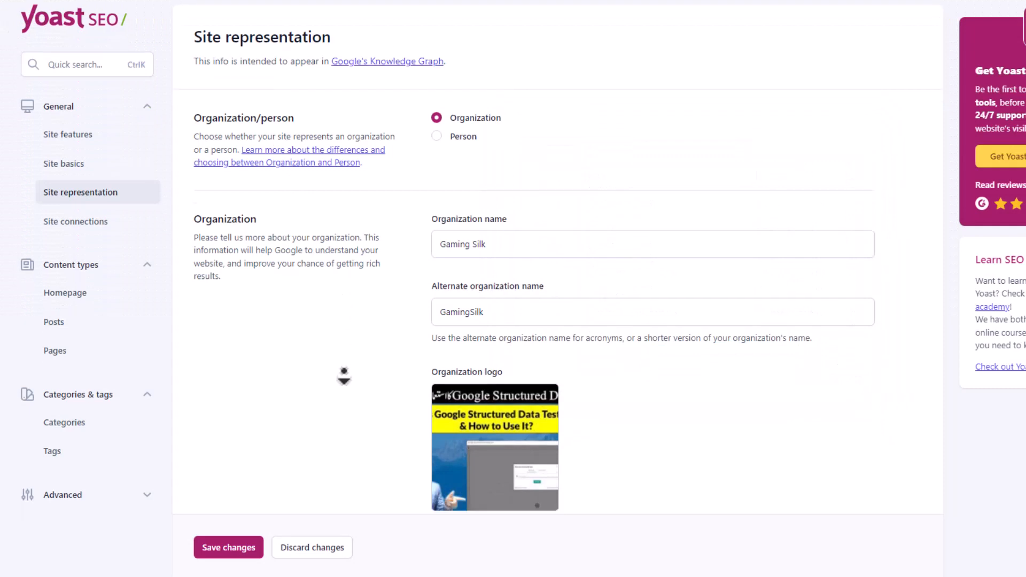
Replace the organization logo by renaming the captured Screenshot_4.jpg as "logo" and uploading it to the media library.
scroll(341, 347, "down", 6)
left_click(481, 187)
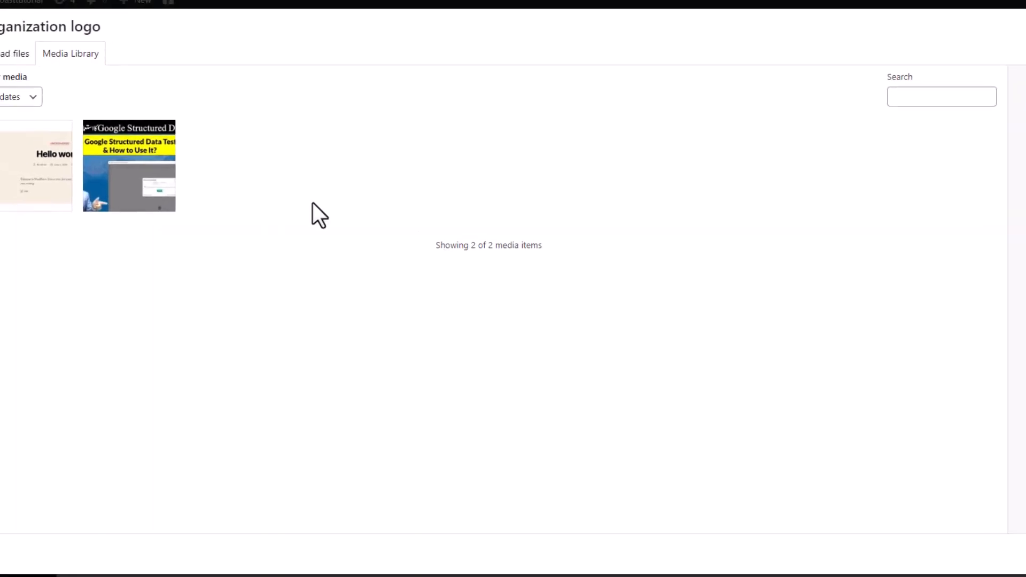
left_click(77, 72)
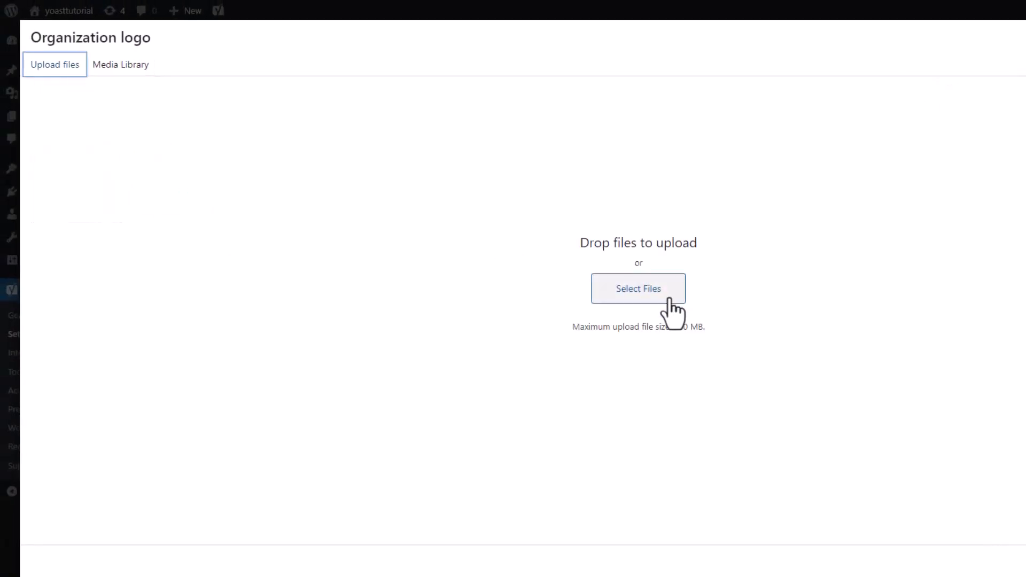
left_click(666, 298)
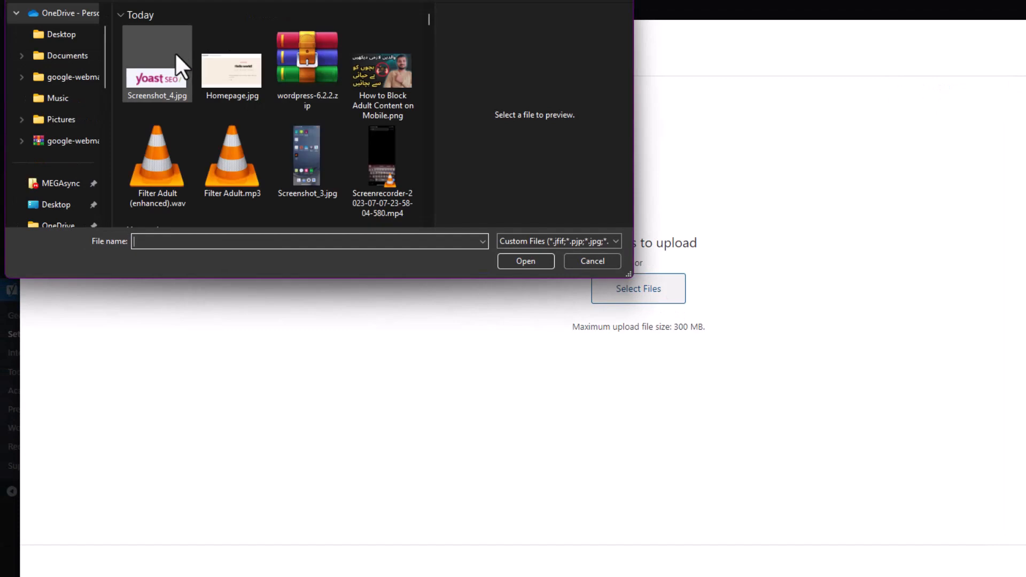
left_click(172, 52)
key("F2")
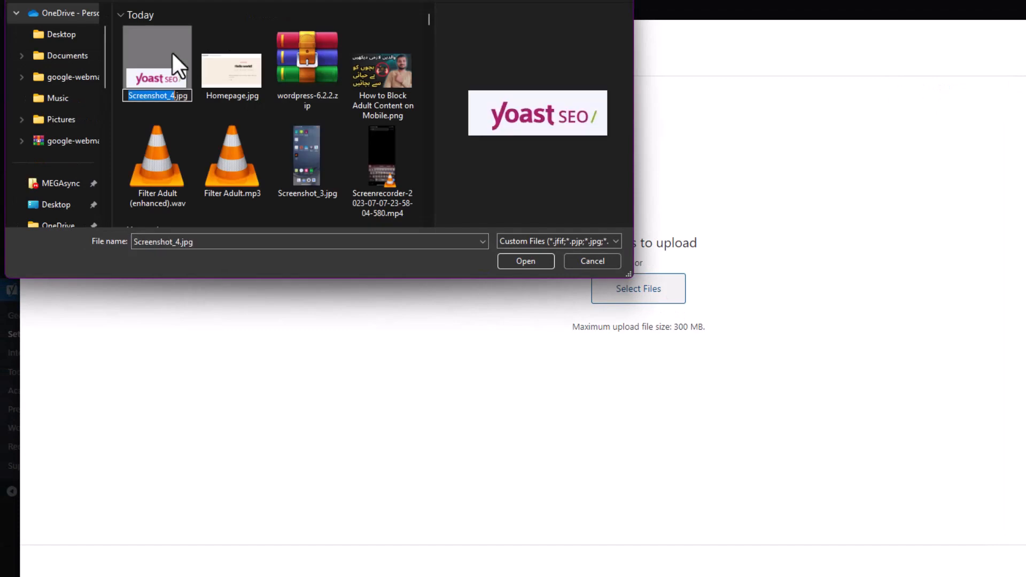
type("logo")
key("Return")
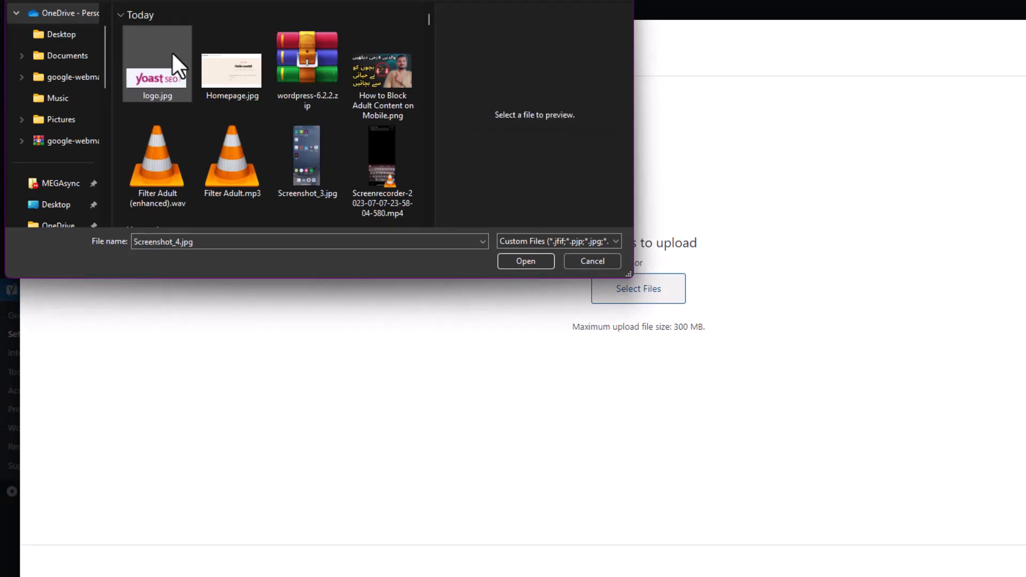
double_click(172, 53)
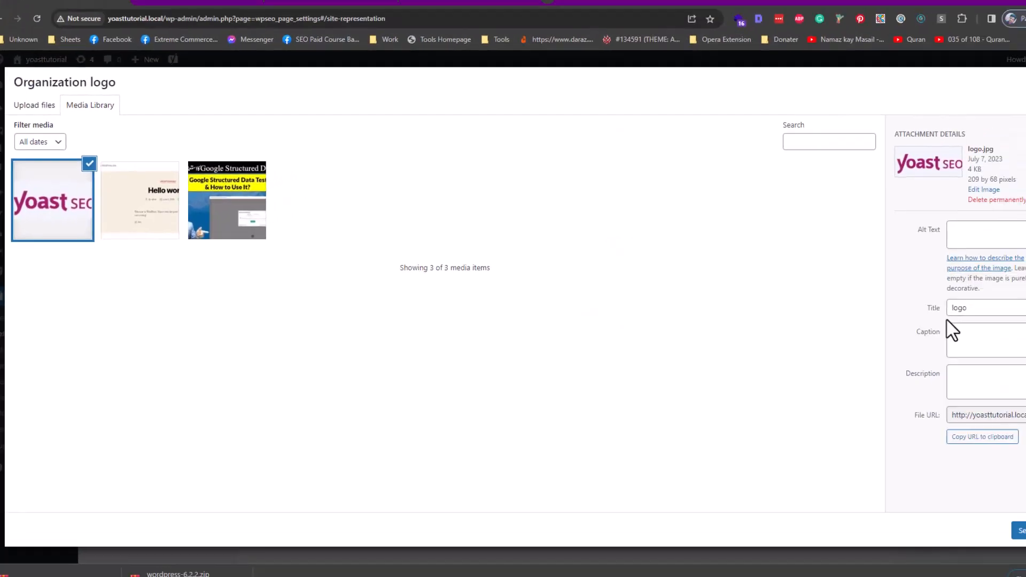
Copy the image title "logo" into its alt text, caption and description, and insert it as the organization logo.
double_click(922, 308)
left_click(941, 235)
key("ctrl+v")
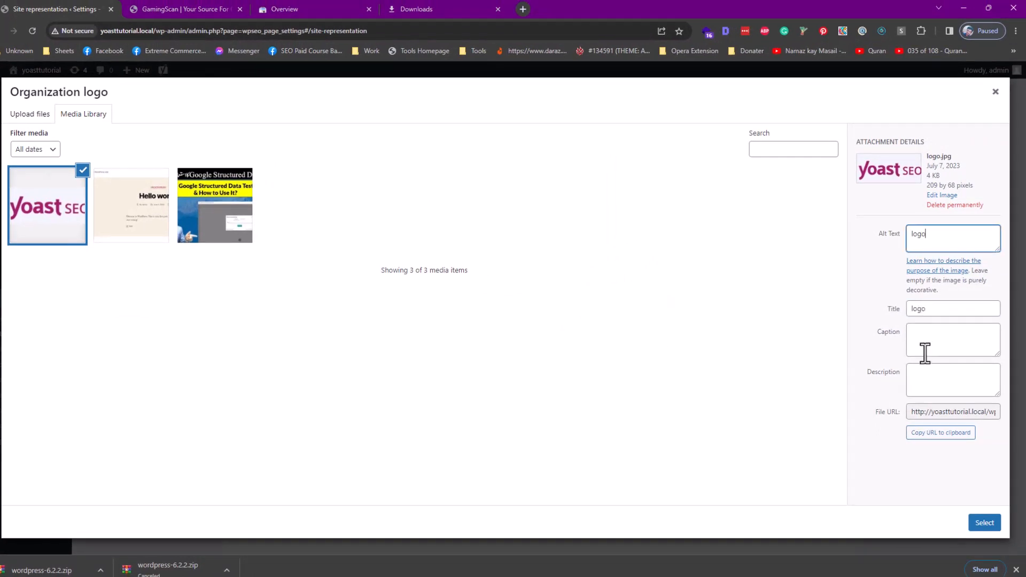
left_click(925, 348)
key("ctrl+v")
left_click(925, 387)
key("ctrl+v")
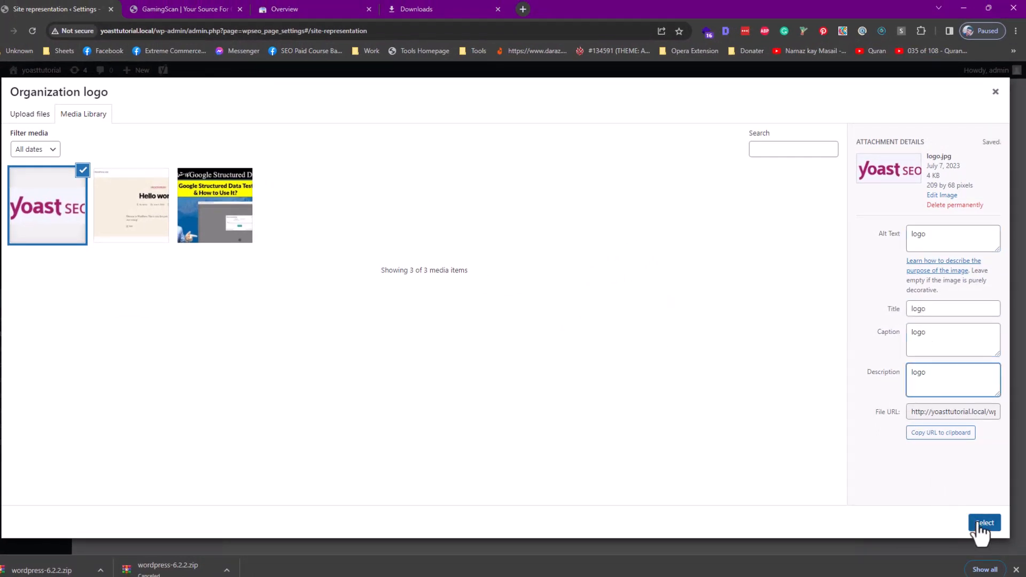
left_click(983, 524)
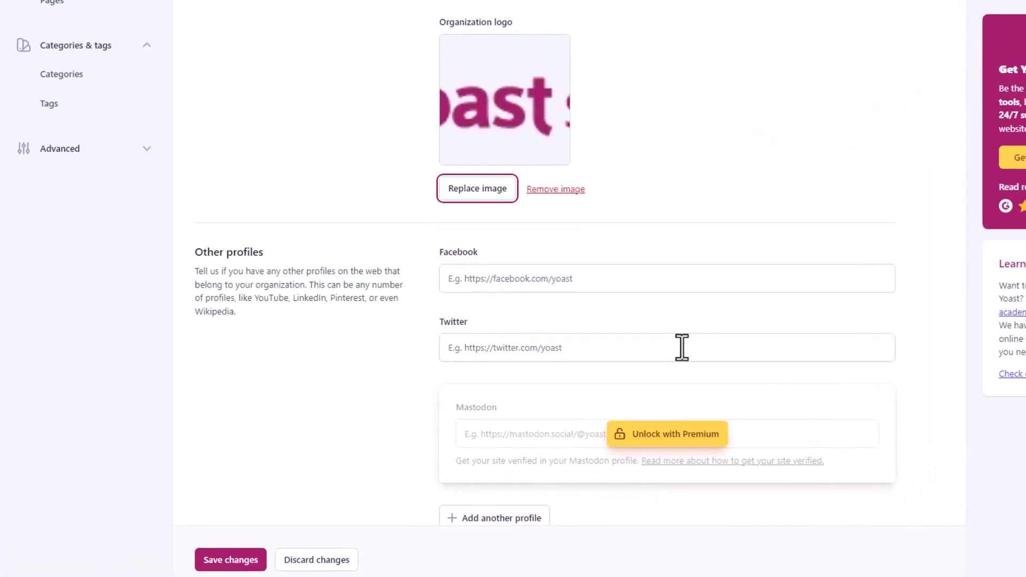
middle_click(393, 348)
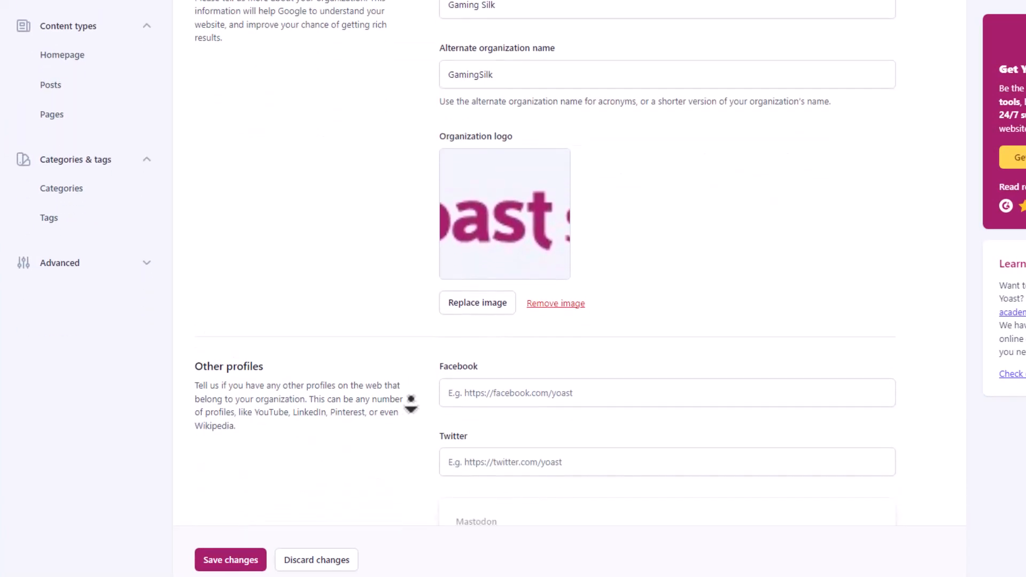
left_click(538, 392)
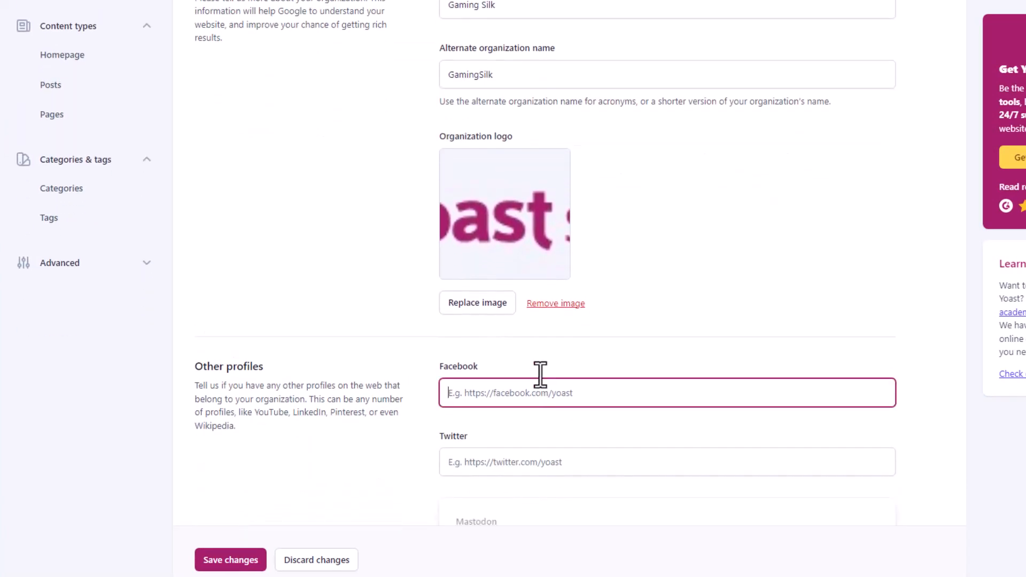
type("https://")
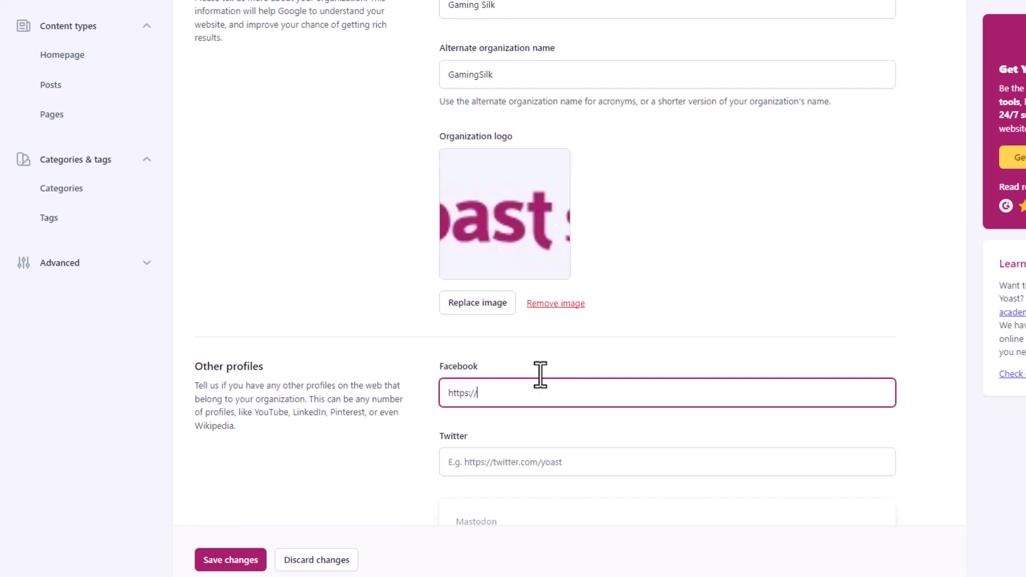
type("facebook.com/yoast")
key("Tab")
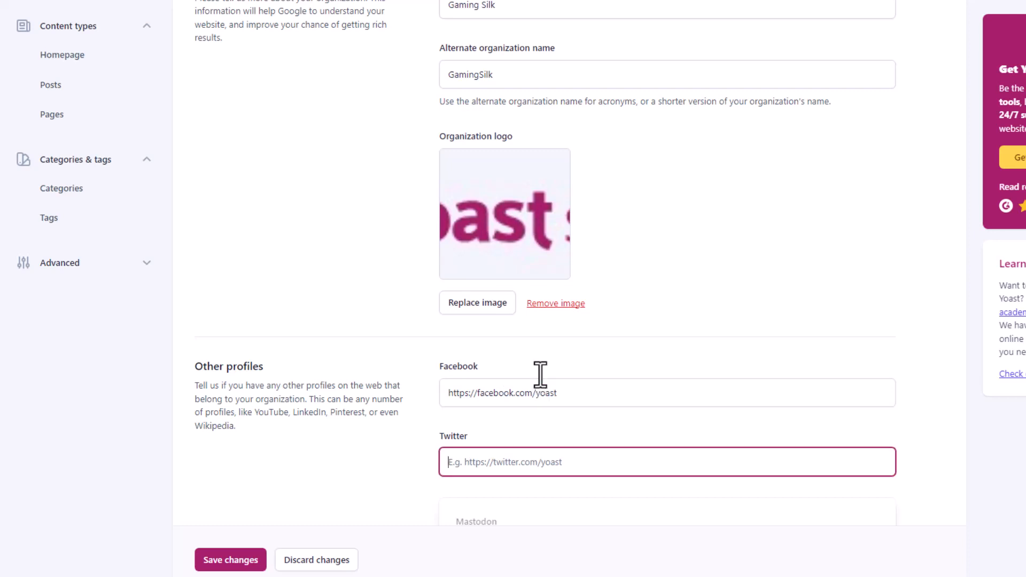
type("https://twitter.com/twitter")
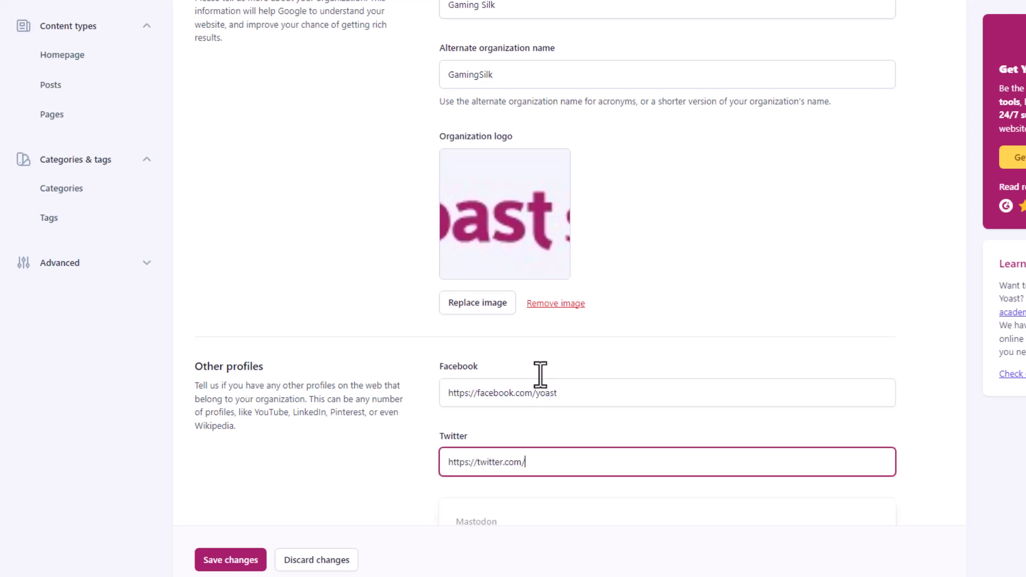
left_click(393, 390)
scroll(397, 428, "down", 4)
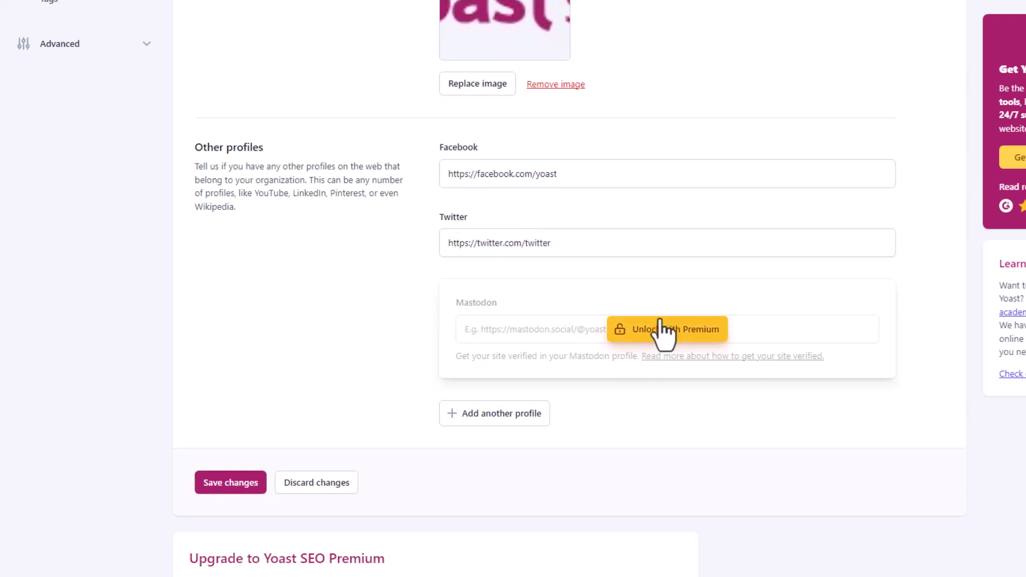
left_click(540, 416)
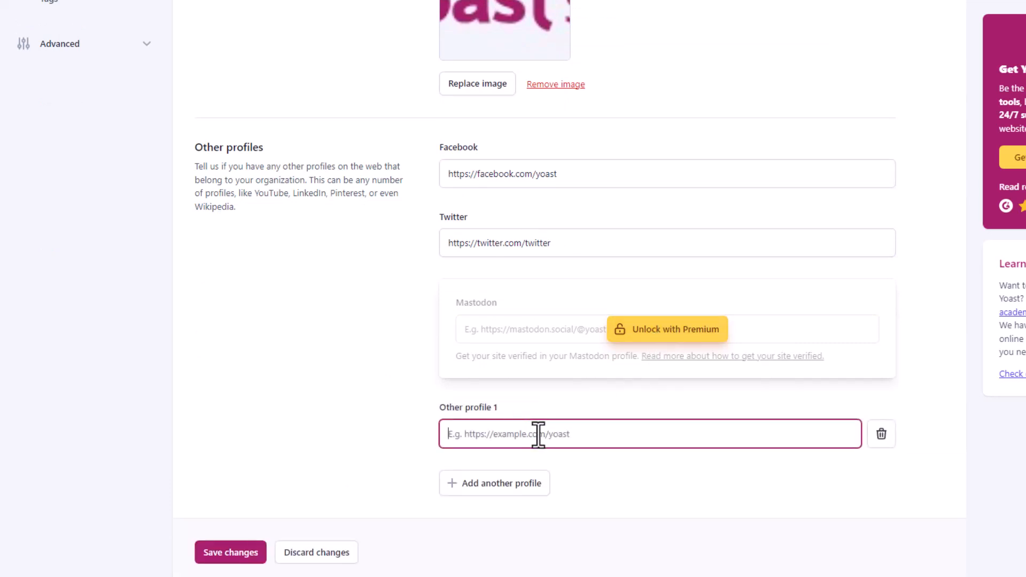
type("https://")
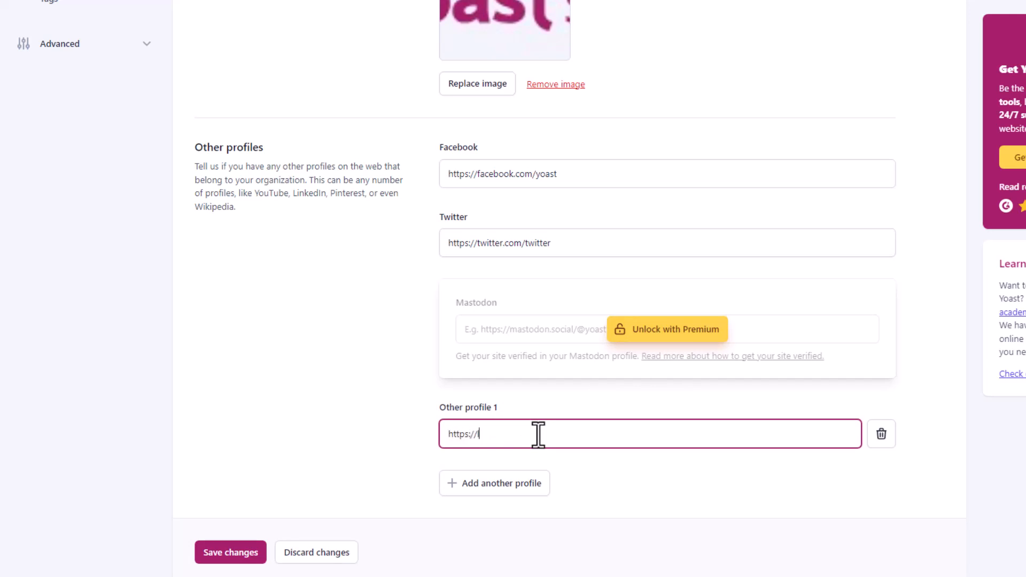
type("linkedin.com")
type("/yoast/")
double_click(541, 434)
key("ctrl+c")
left_click(539, 243)
double_click(539, 243)
key("ctrl+v")
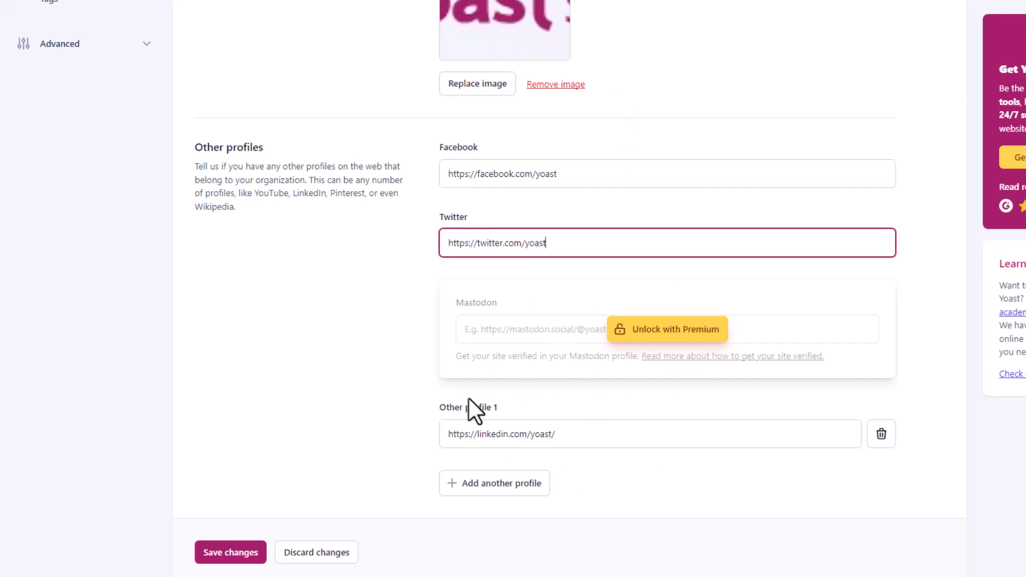
left_click(496, 483)
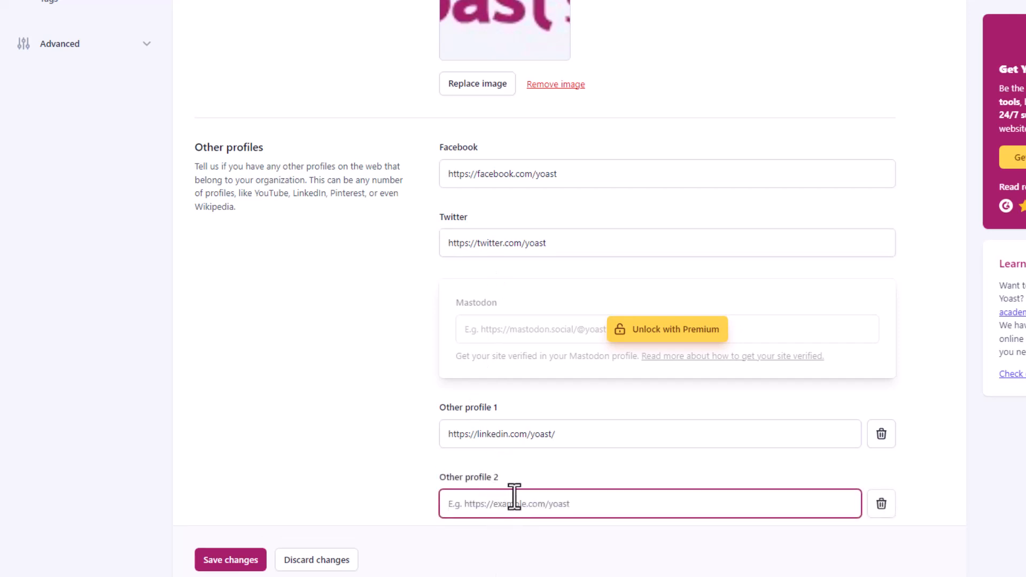
type("https://youtube.com/yoast/")
left_click(230, 560)
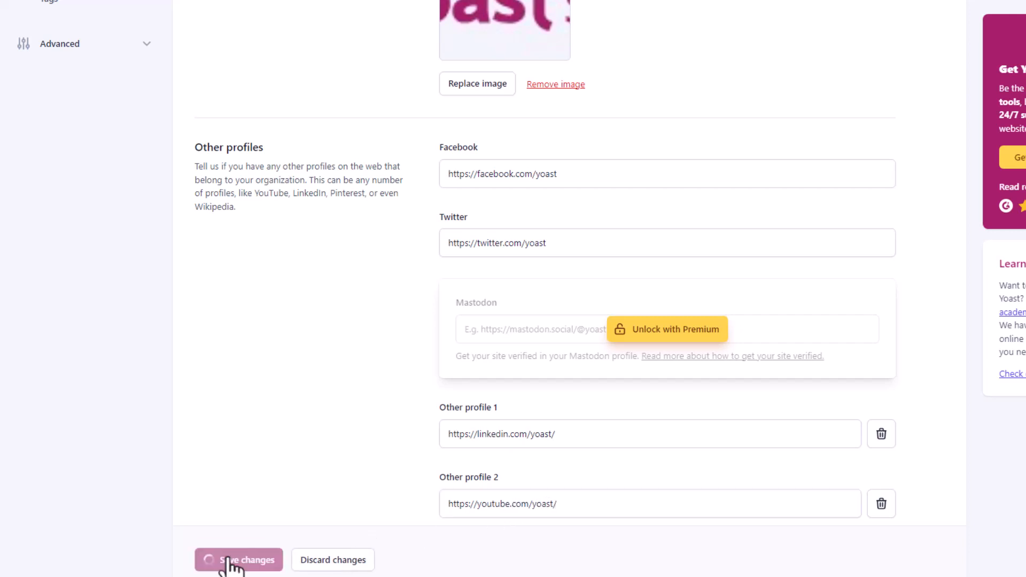
Open the site connections settings.
scroll(279, 478, "down", 5)
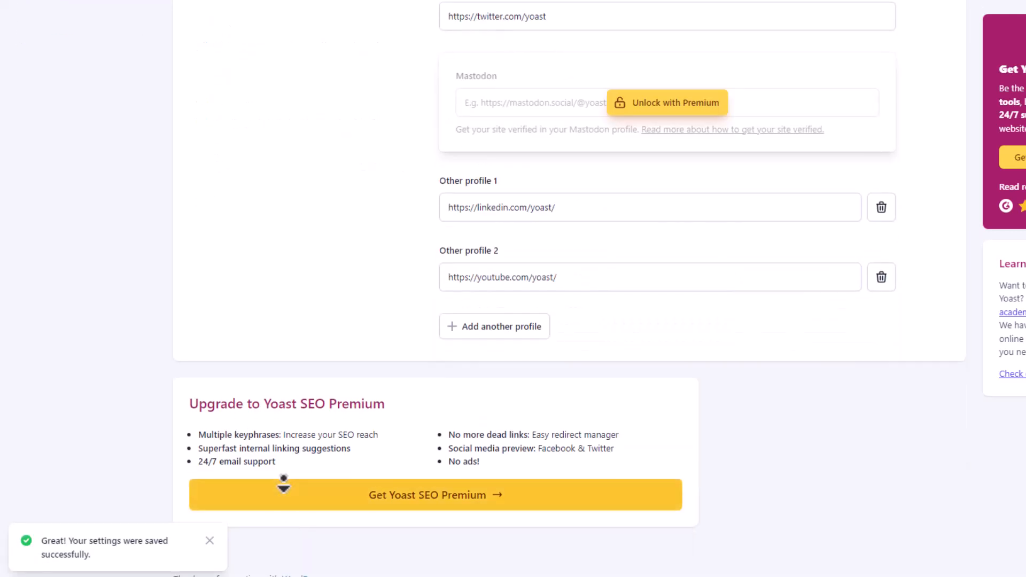
scroll(289, 309, "up", 5)
left_click(68, 239)
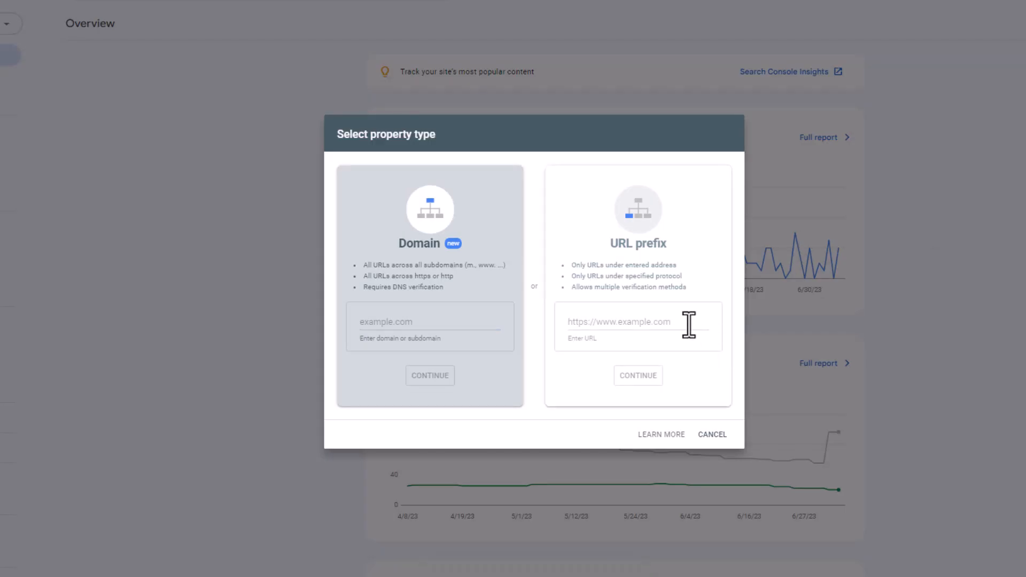
left_click(689, 326)
type("http://yoasttutorial.com/")
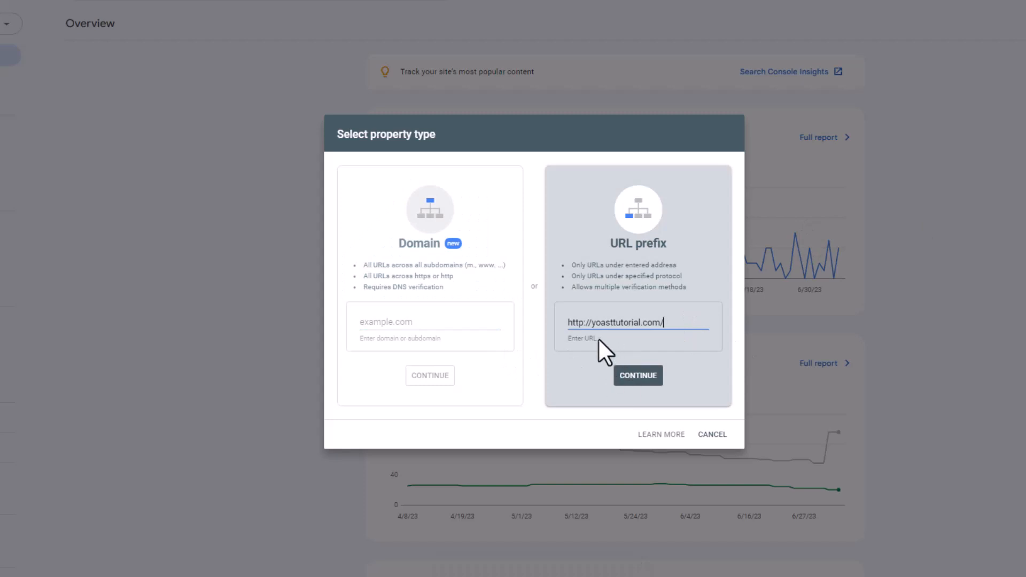
type("s")
left_click(623, 370)
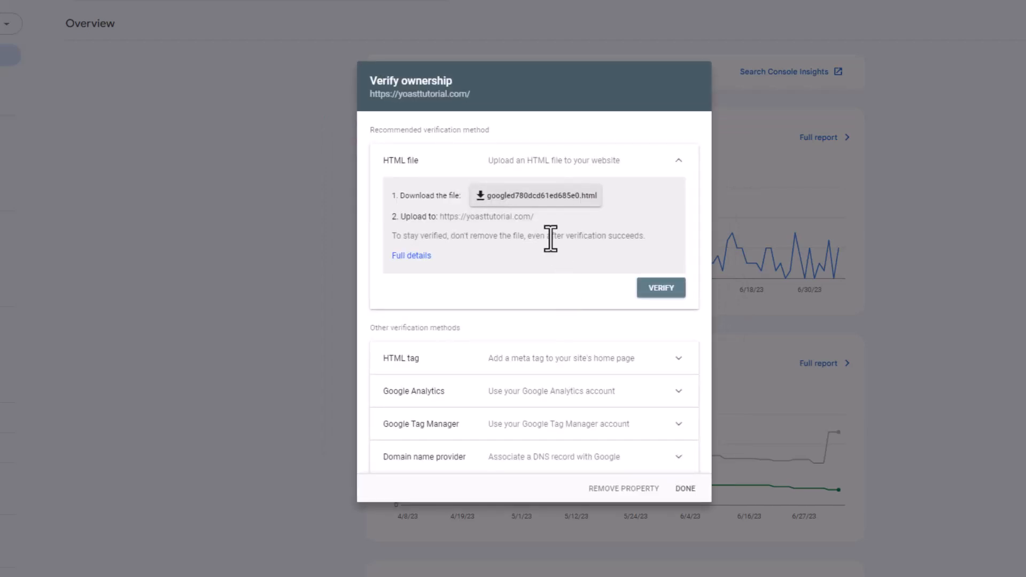
Copy the HTML tag verification code from Search Console and enter it as the Google verification code in the Yoast site connections.
left_click(415, 359)
left_click(648, 363)
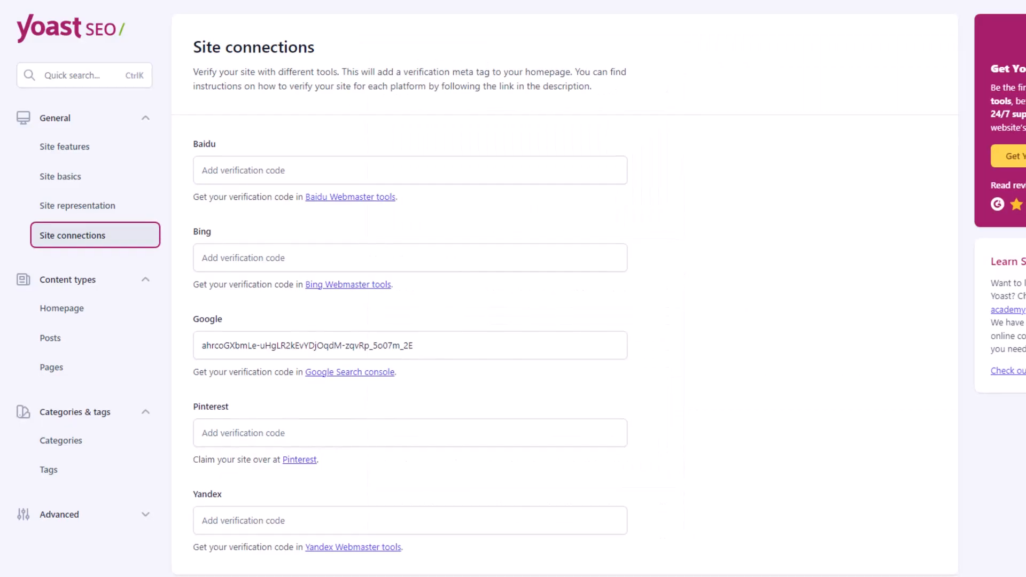
left_click(488, 435)
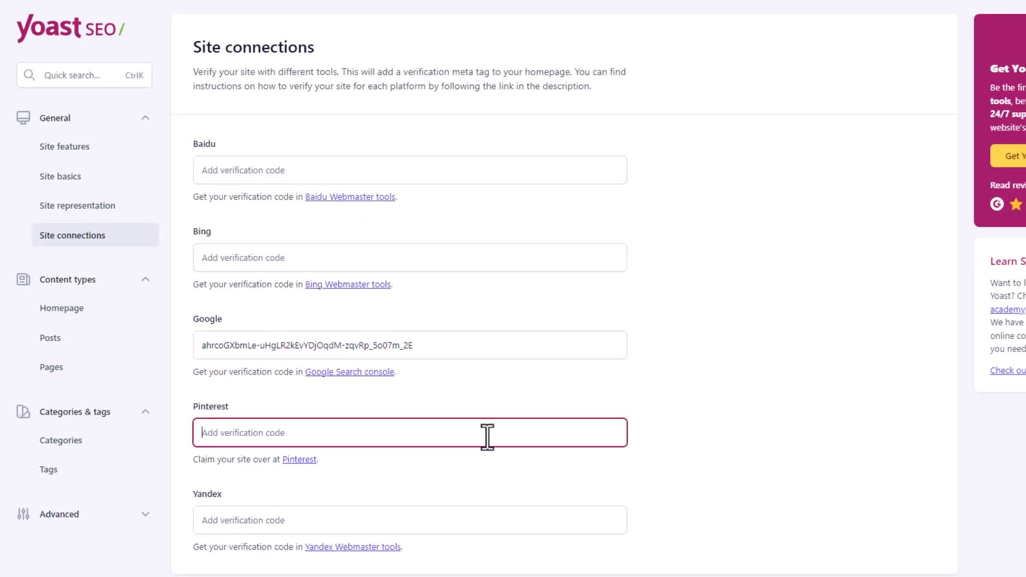
left_click(597, 355)
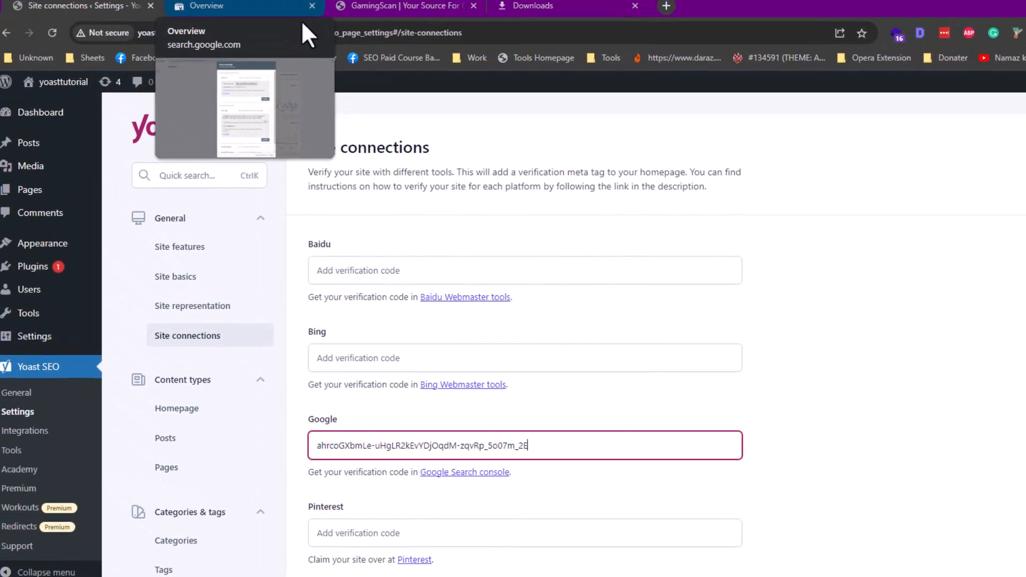
left_click(310, 37)
key("ctrl+v")
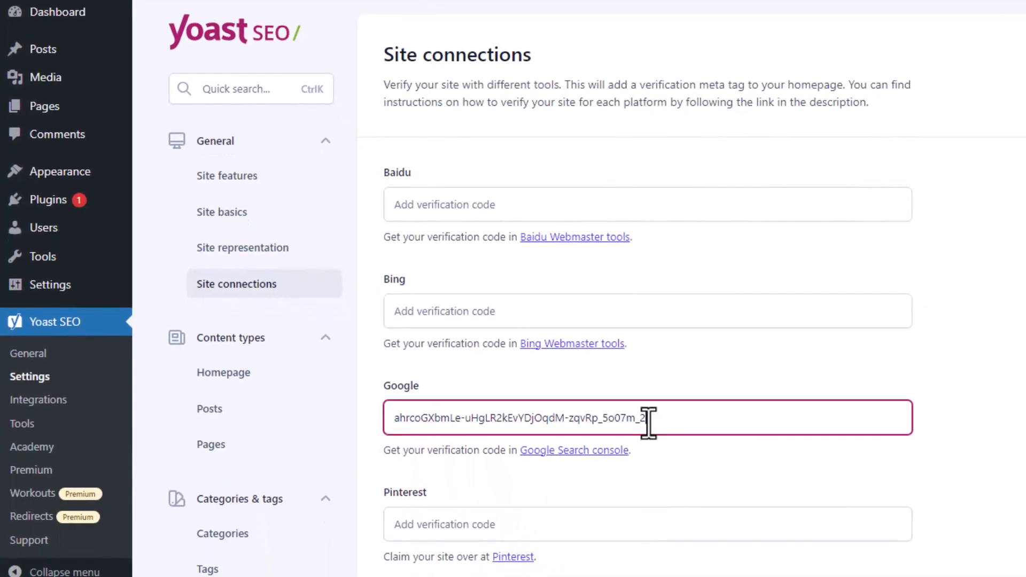
triple_click(648, 421)
left_click(854, 421)
Open the homepage settings of the content types.
middle_click(973, 458)
middle_click(974, 538)
middle_click(915, 400)
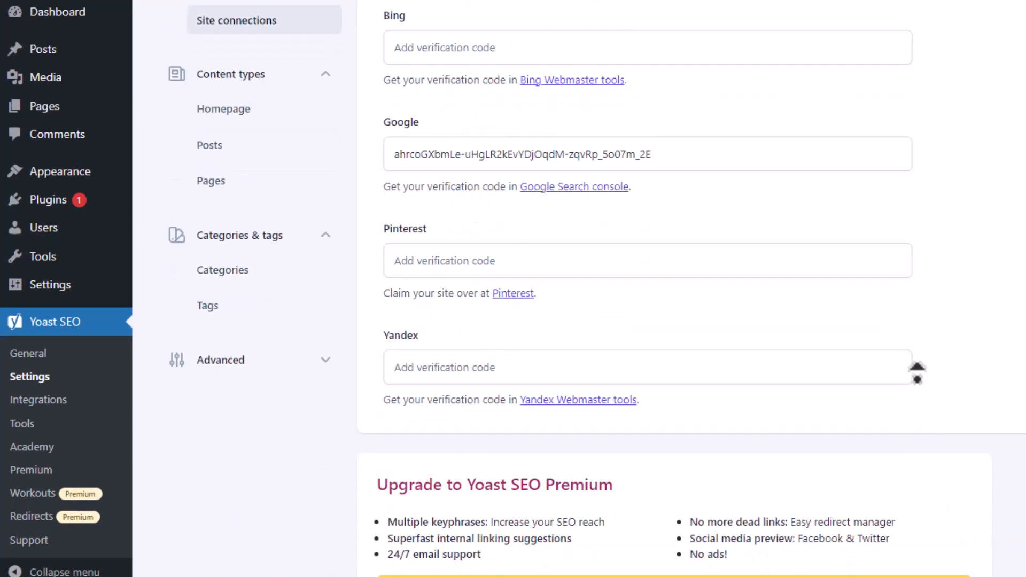
middle_click(914, 342)
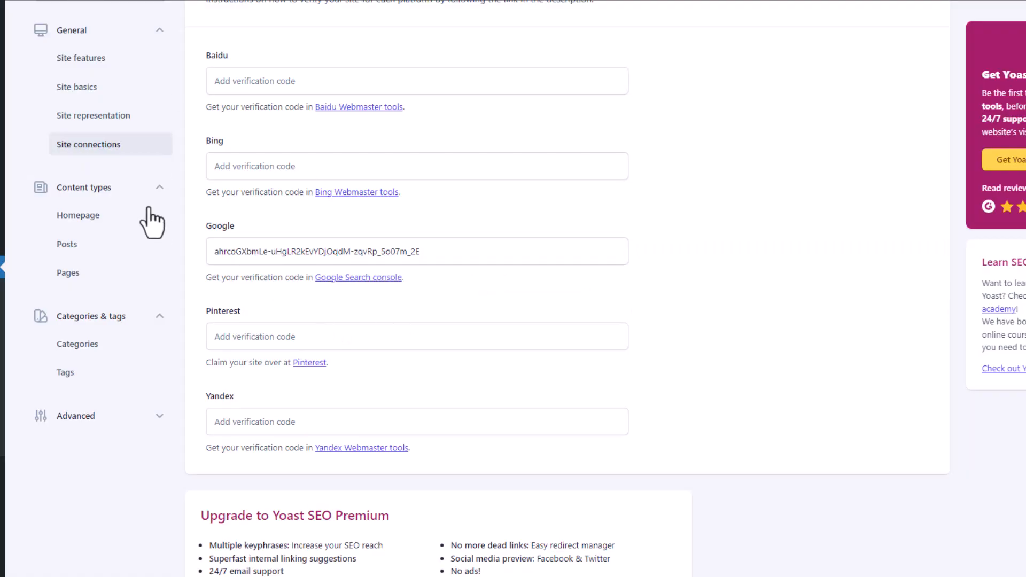
left_click(141, 216)
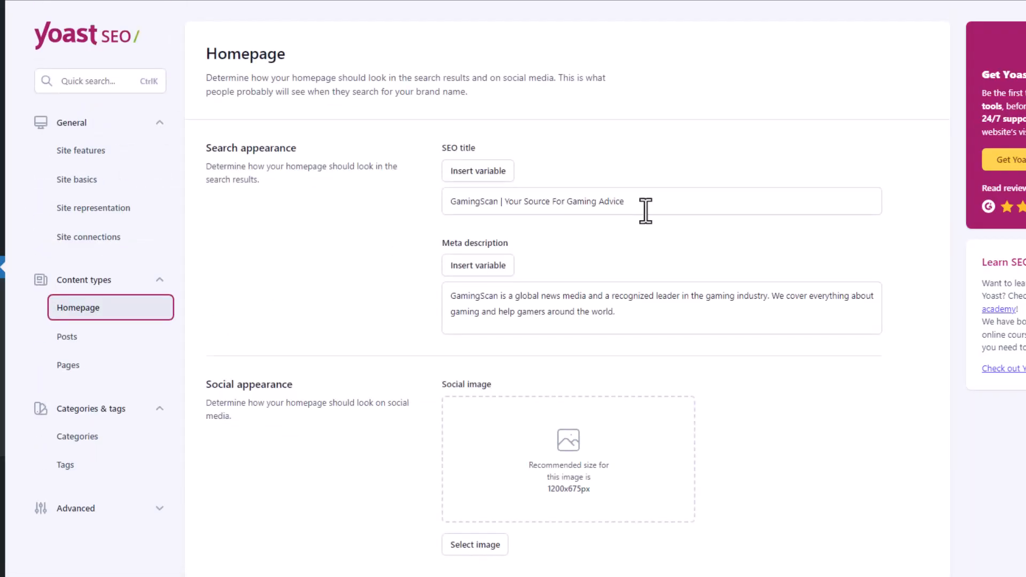
Change the homepage SEO title to "Yoast Tutorial | Where you See SEO".
double_click(469, 206)
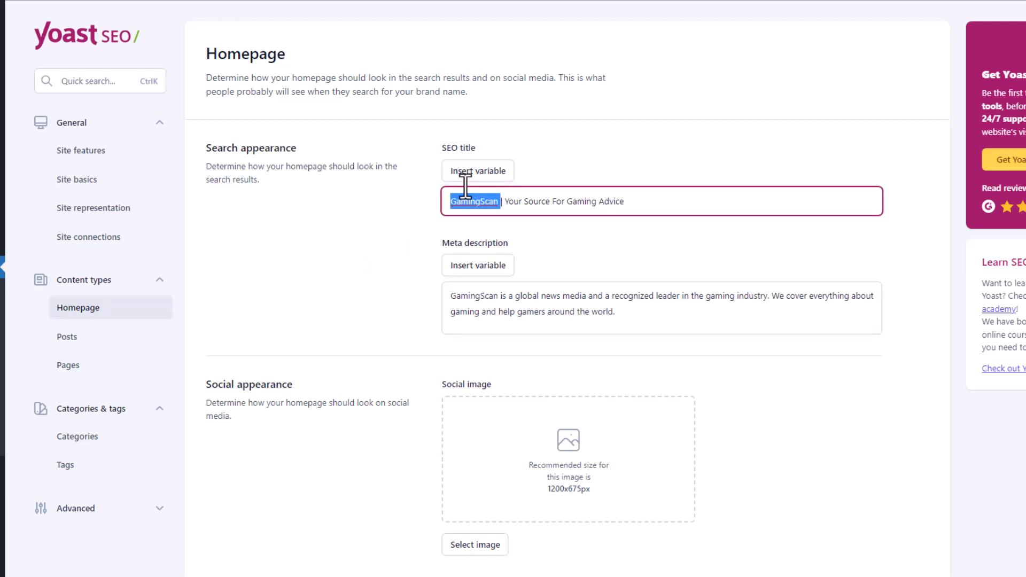
type("Yoast Tutor")
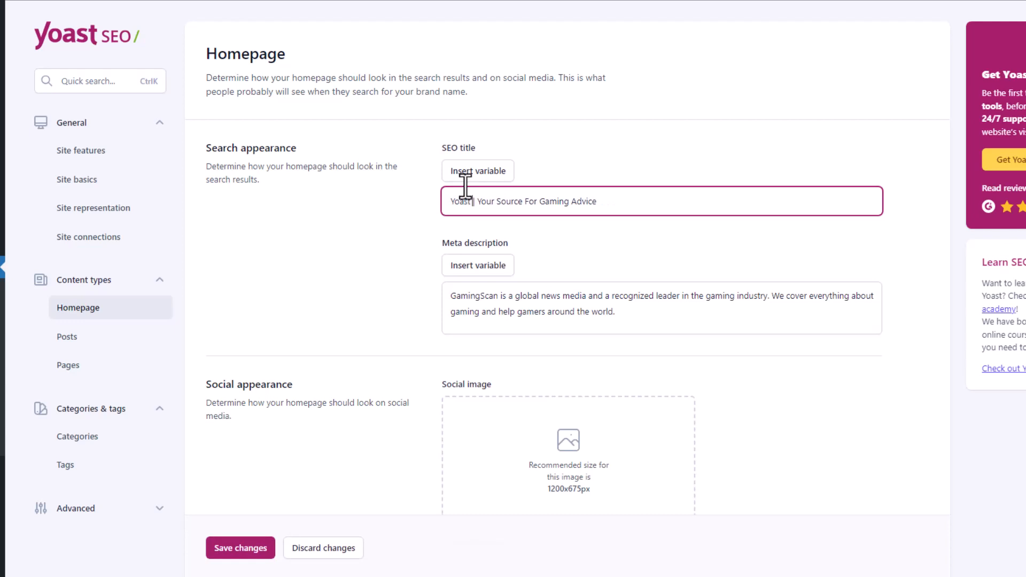
type("ial")
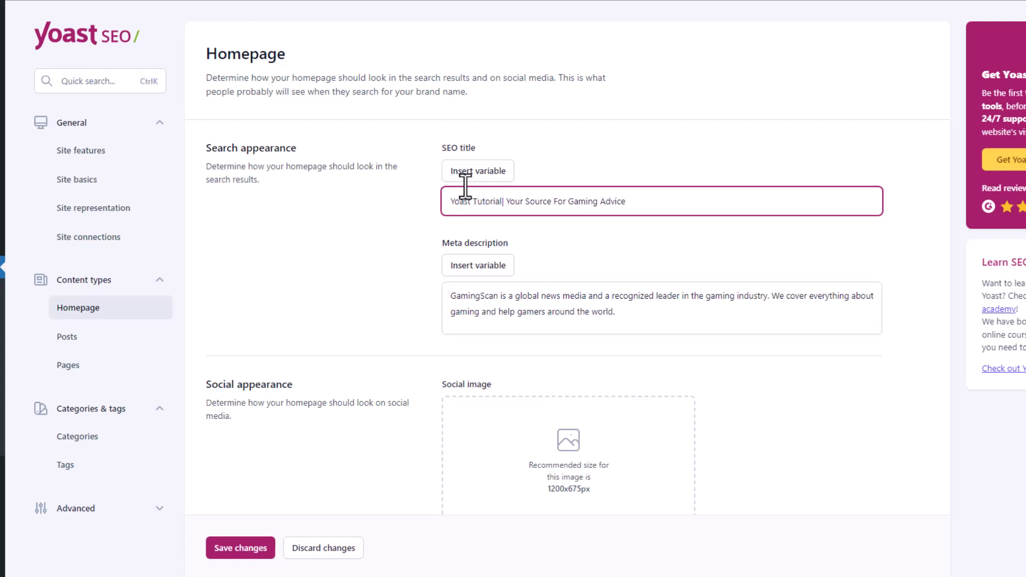
type("|")
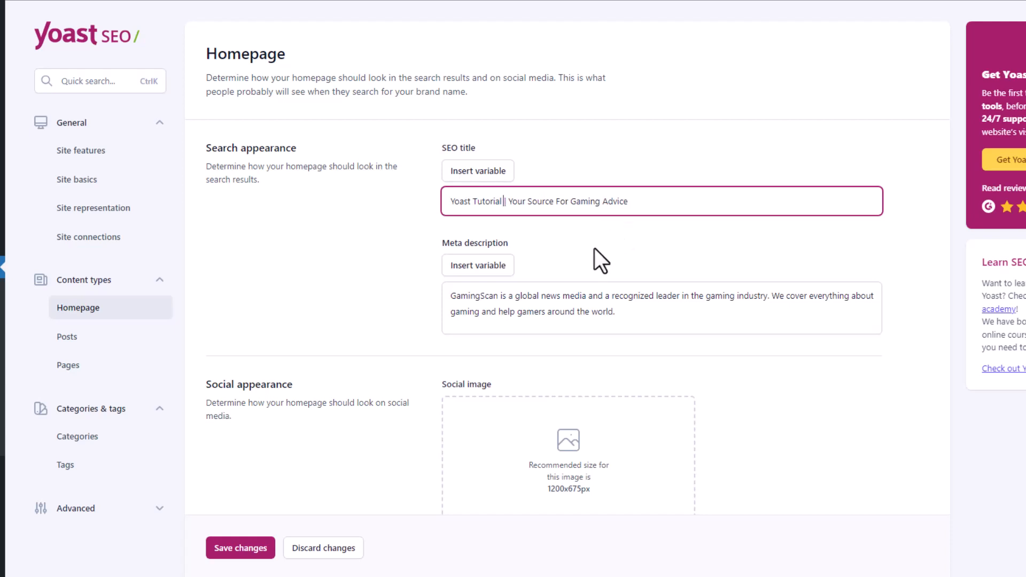
left_click_drag(629, 201, 512, 219)
type("W")
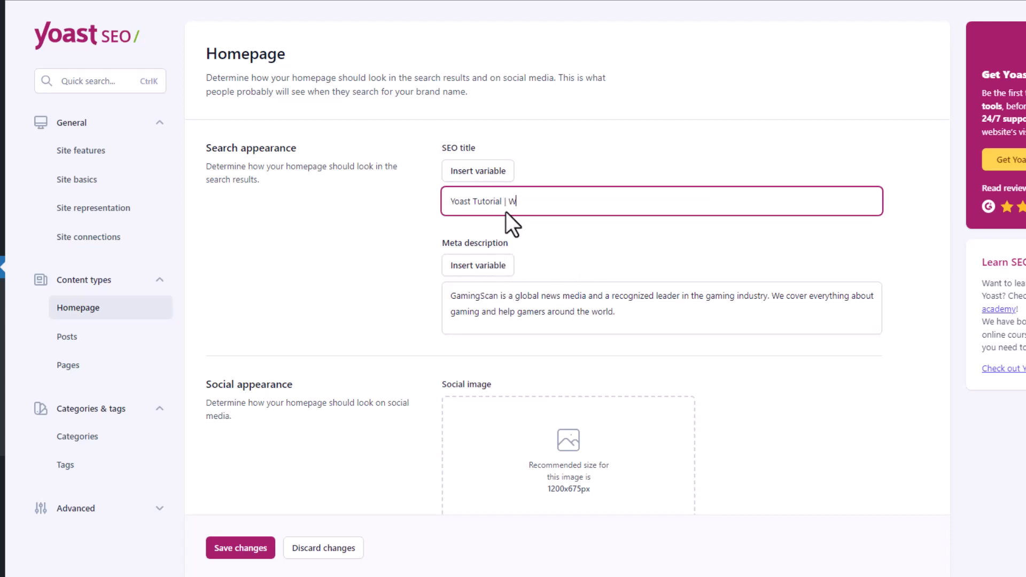
type("here you")
type(" See OLD")
key("BackSpace")
key("BackSpace")
key("BackSpace")
type("SEO")
Replace the homepage meta description with "Yoast SEO is a New Ending of new world".
key("Tab")
key("Tab")
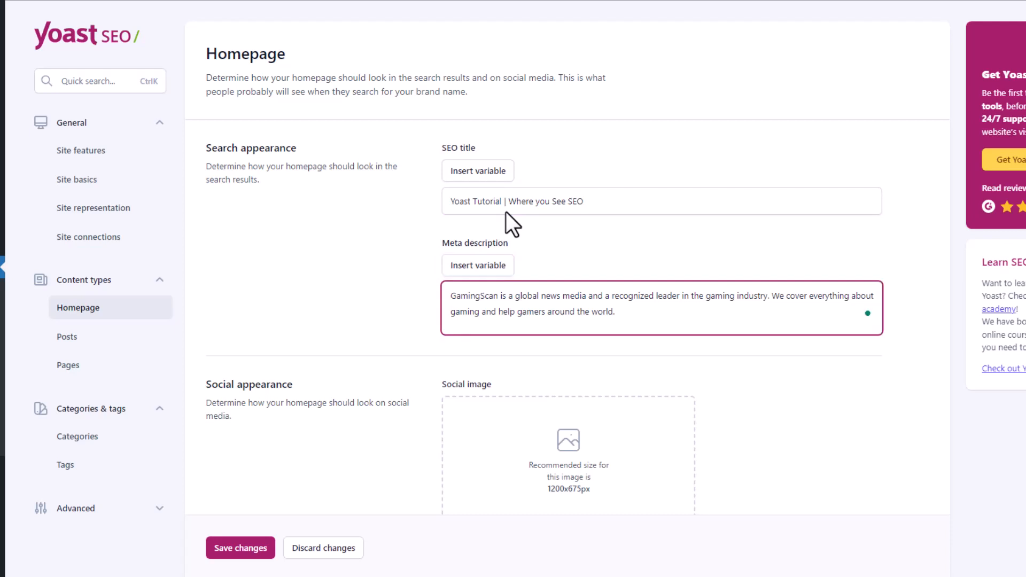
key("ctrl+a")
key("BackSpace")
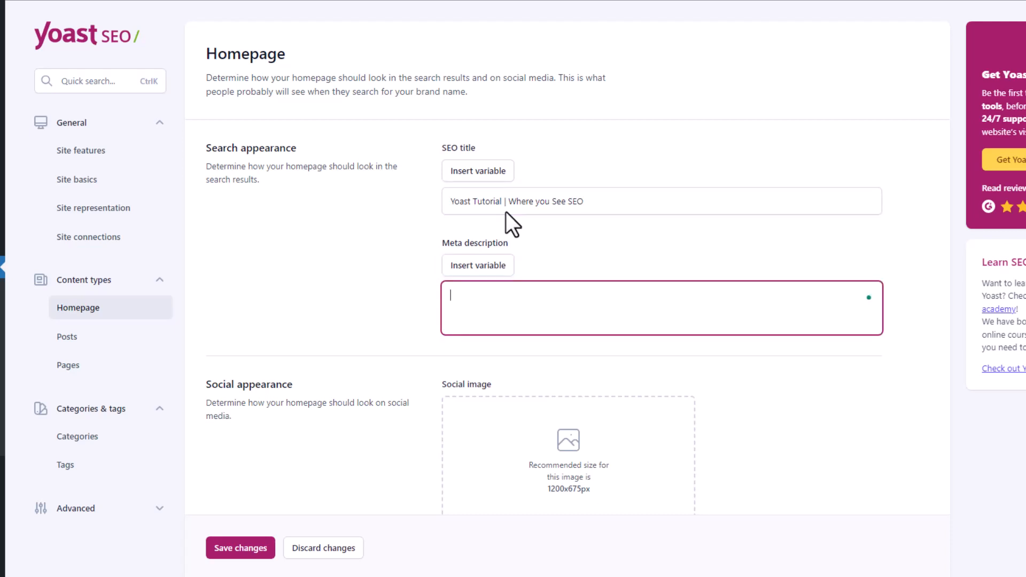
type("Yoast SEO is a New Endin")
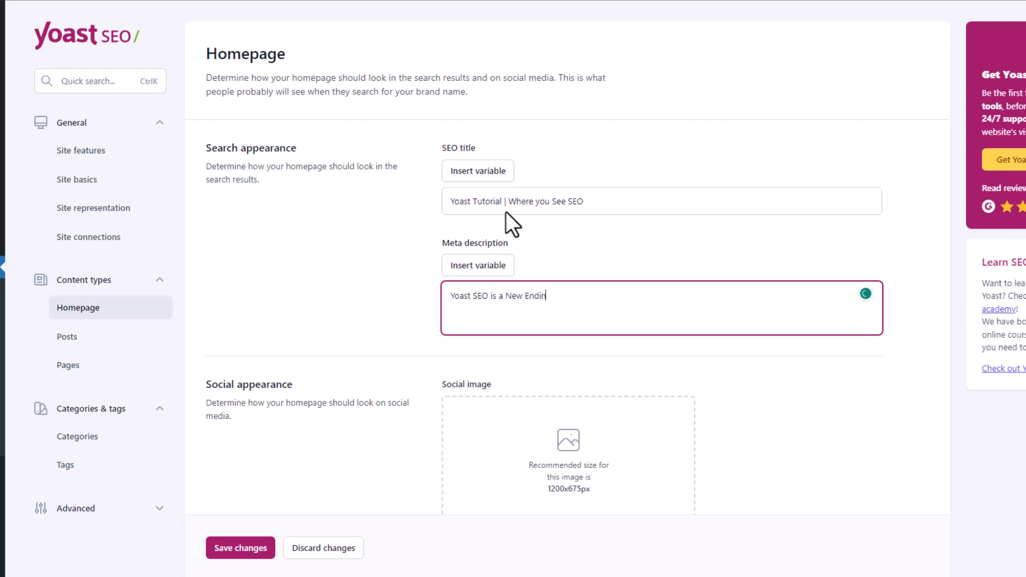
type("g of new world")
left_click(384, 348)
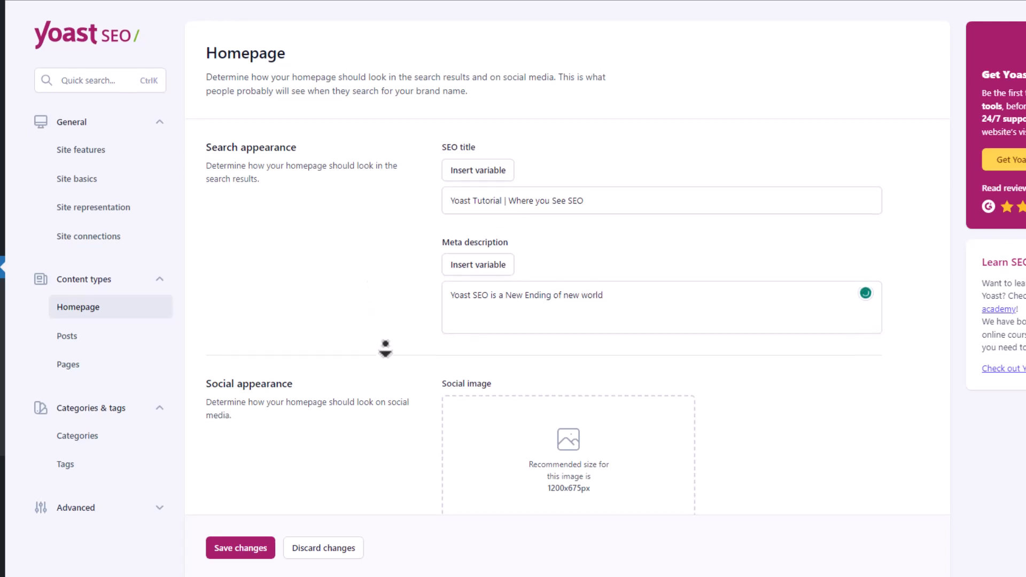
Set the homepage's social image to Homepage.jpg from the media library.
scroll(385, 347, "down", 3)
left_click(470, 394)
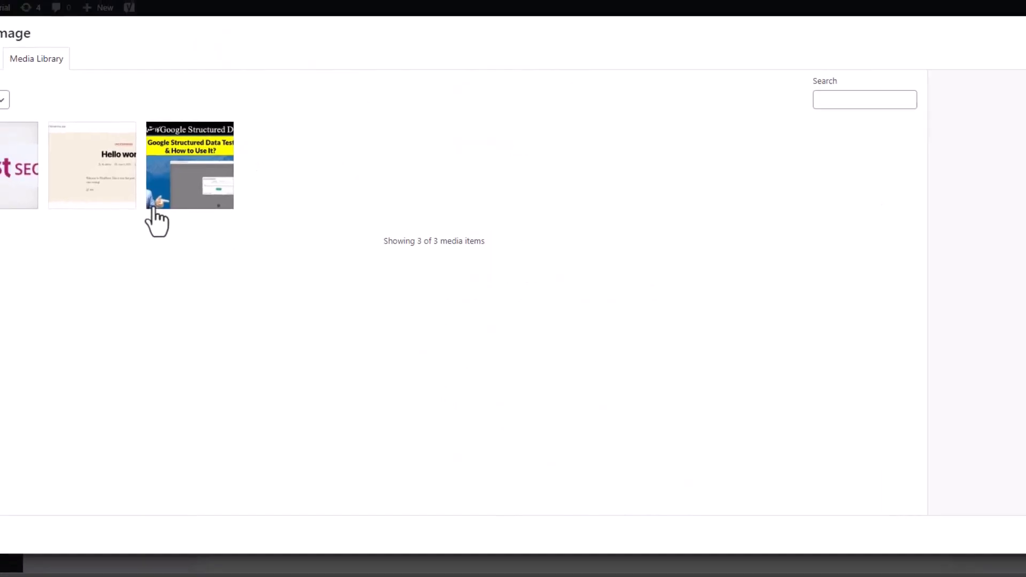
left_click(94, 200)
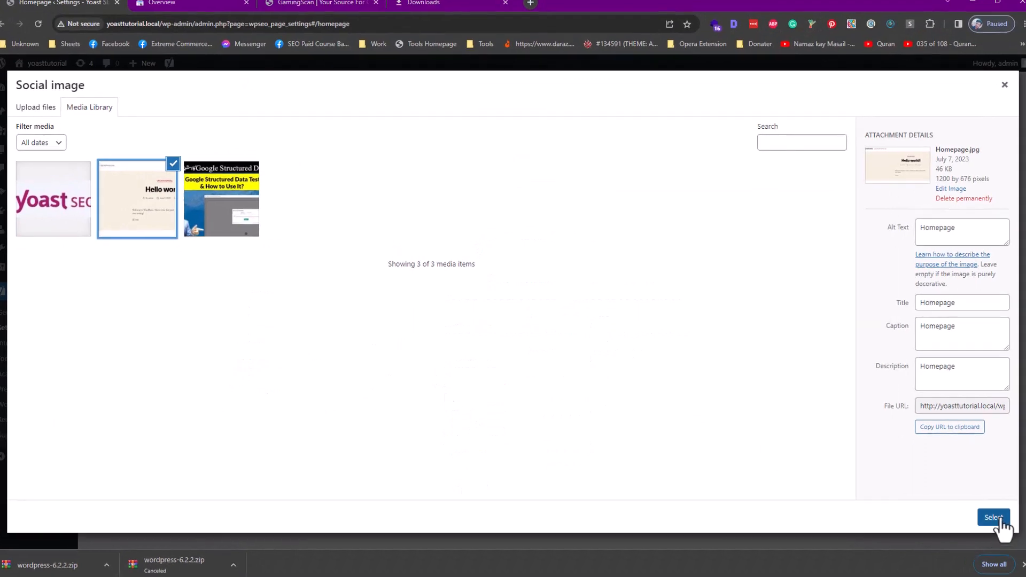
left_click(993, 517)
Copy the homepage SEO title into the social title, replacing the Site title variable.
scroll(839, 268, "down", 6)
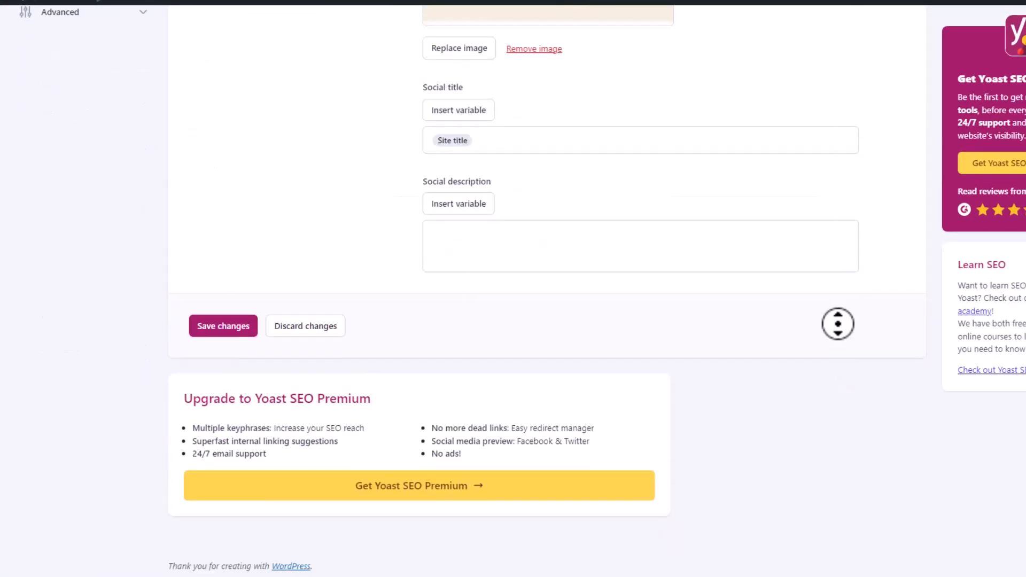
scroll(838, 323, "up", 6)
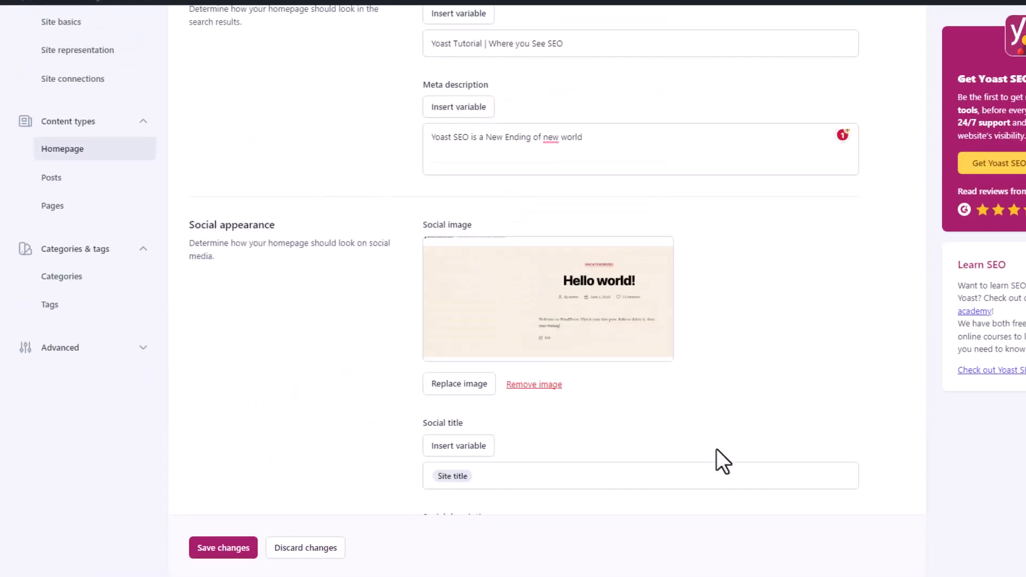
scroll(700, 318, "up", 1)
left_click(610, 84)
key("ctrl+a")
key("ctrl+c")
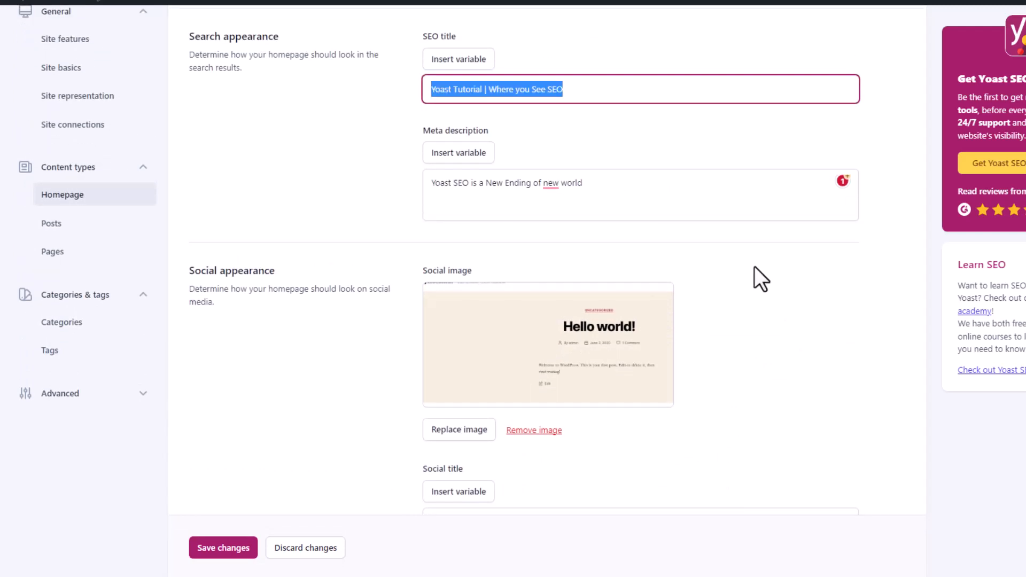
middle_click(779, 310)
scroll(779, 309, "down", 4)
left_click(723, 298)
key("ctrl+a")
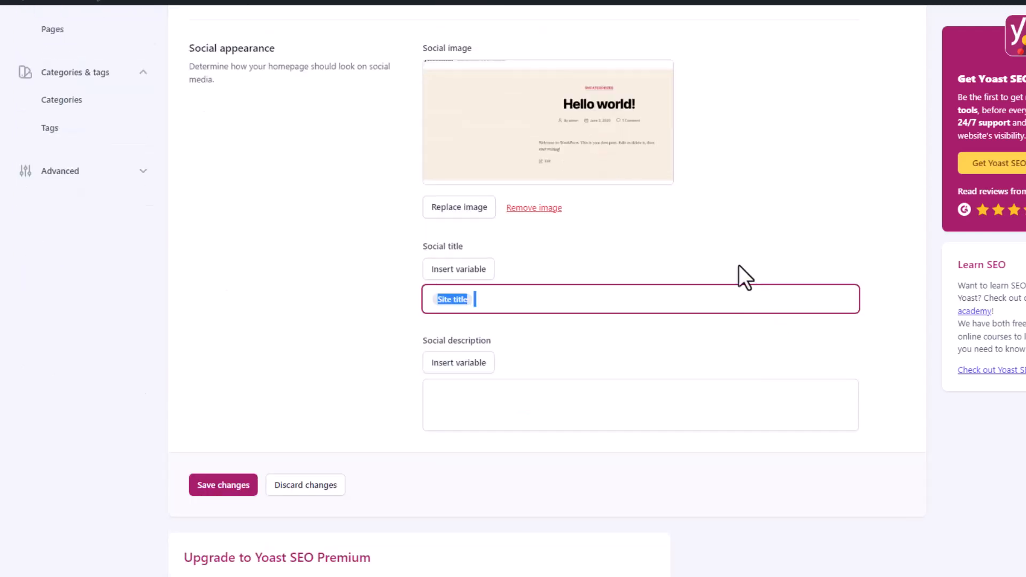
key("ctrl+v")
Copy the homepage meta description into the social description.
middle_click(774, 207)
scroll(774, 208, "up", 5)
left_click(781, 257)
key("ctrl+a")
key("ctrl+c")
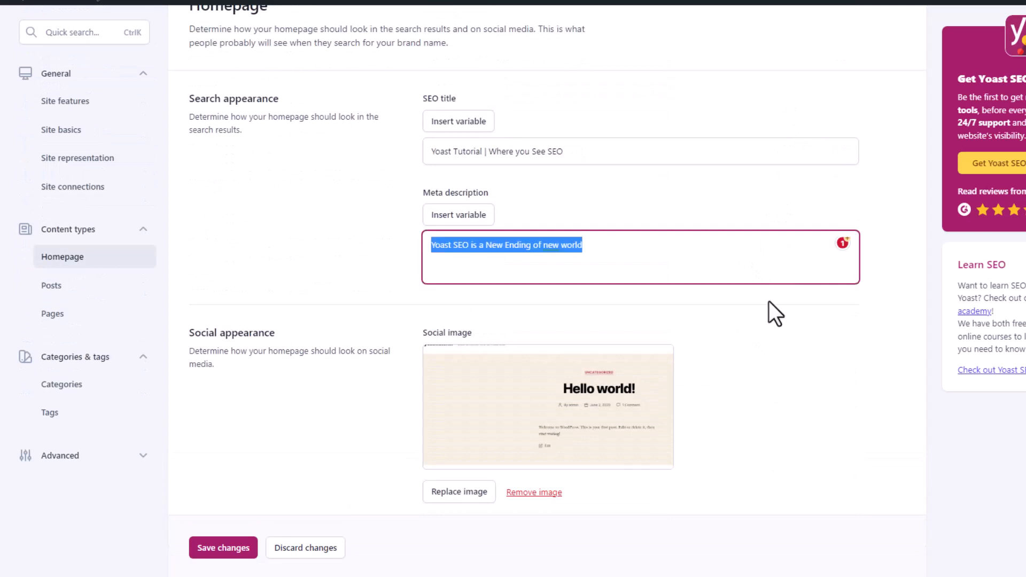
middle_click(773, 409)
scroll(773, 409, "down", 6)
left_click(711, 331)
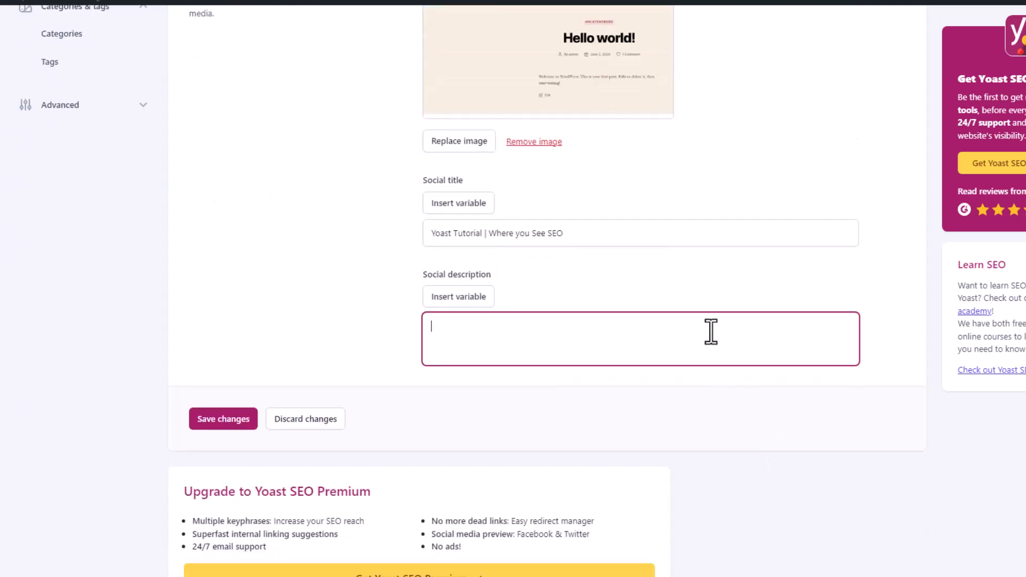
key("ctrl+v")
Save the homepage settings.
middle_click(369, 305)
scroll(368, 305, "up", 5)
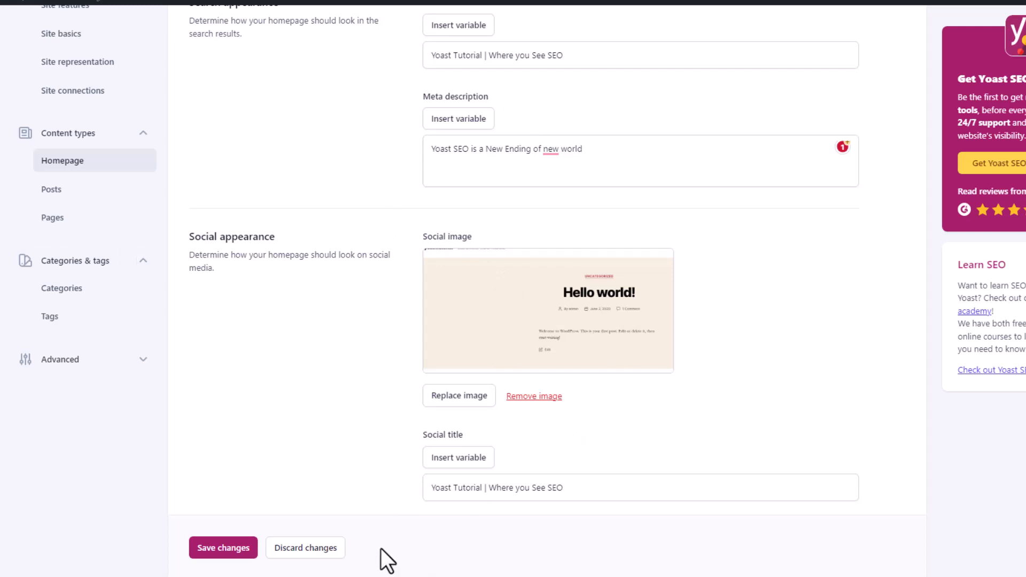
left_click(233, 548)
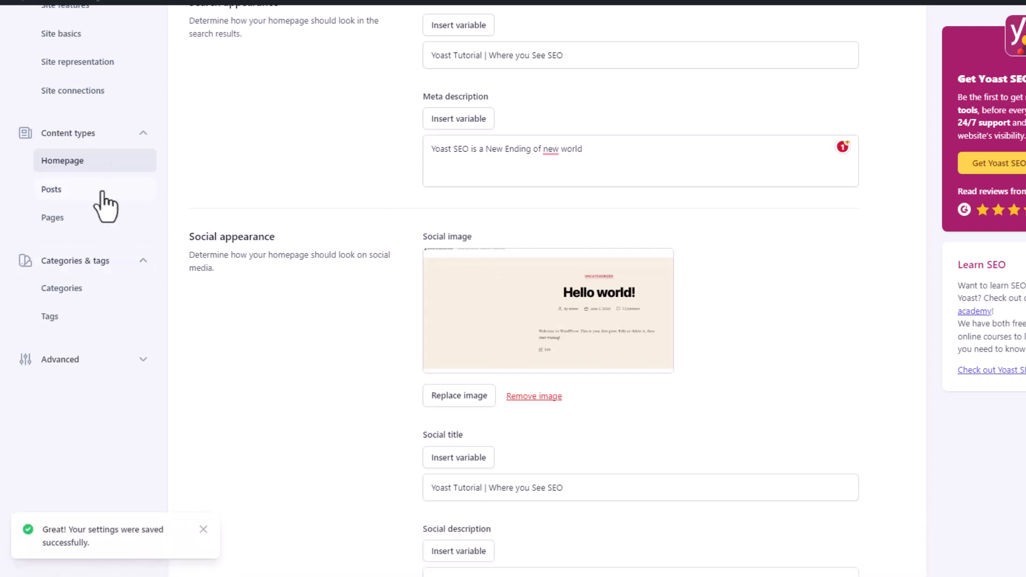
Open the posts settings and examine the available schema article types and page types, keeping the defaults.
left_click(99, 192)
middle_click(401, 231)
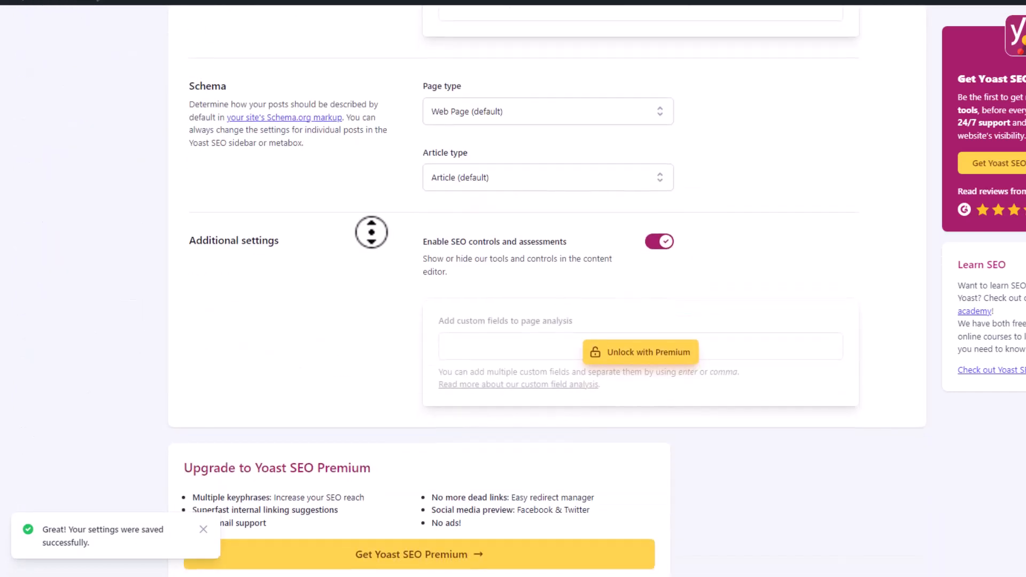
middle_click(374, 258)
left_click(448, 160)
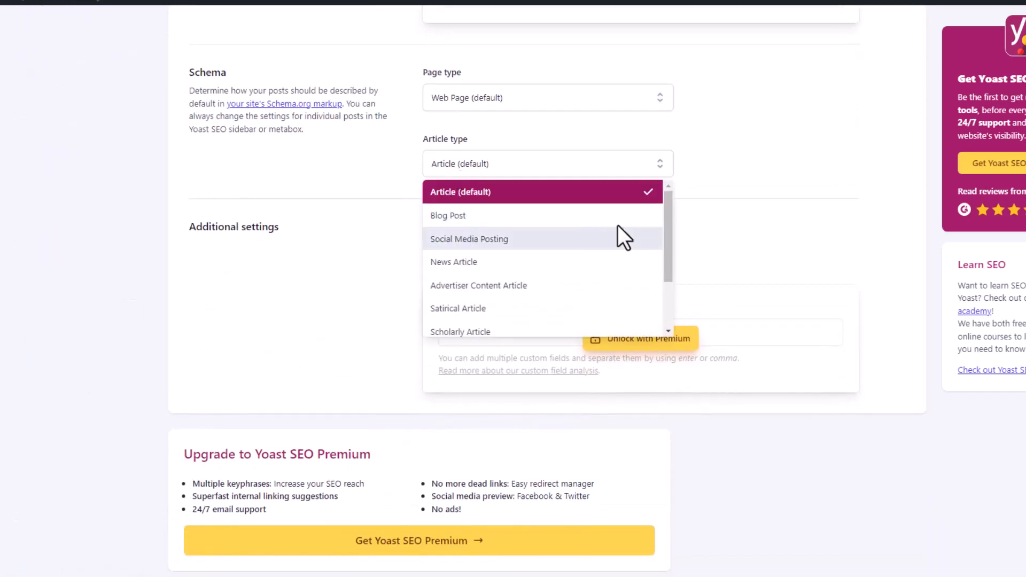
left_click_drag(664, 224, 664, 201)
scroll(675, 289, "down", 2)
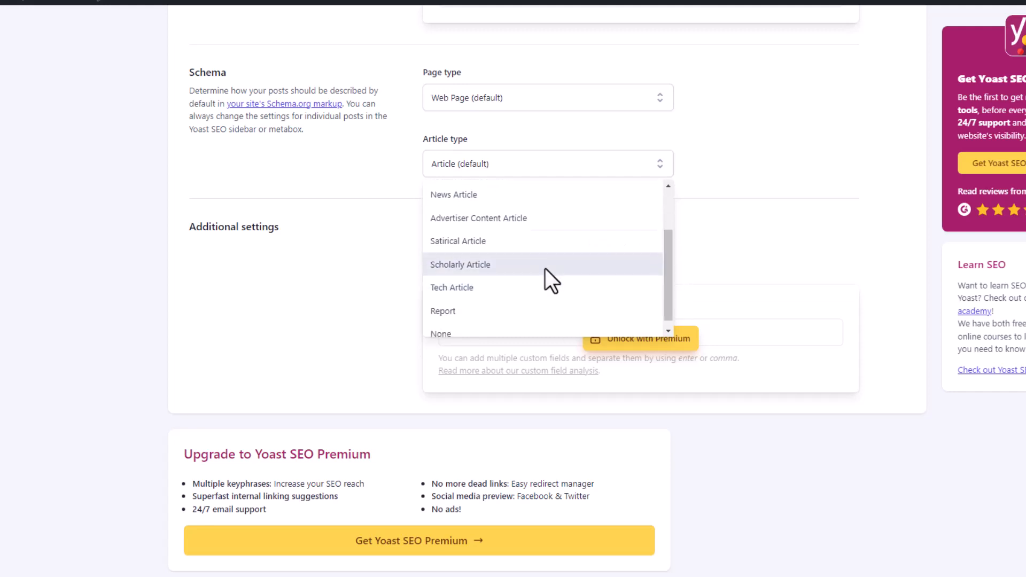
left_click_drag(666, 281, 664, 205)
left_click(592, 103)
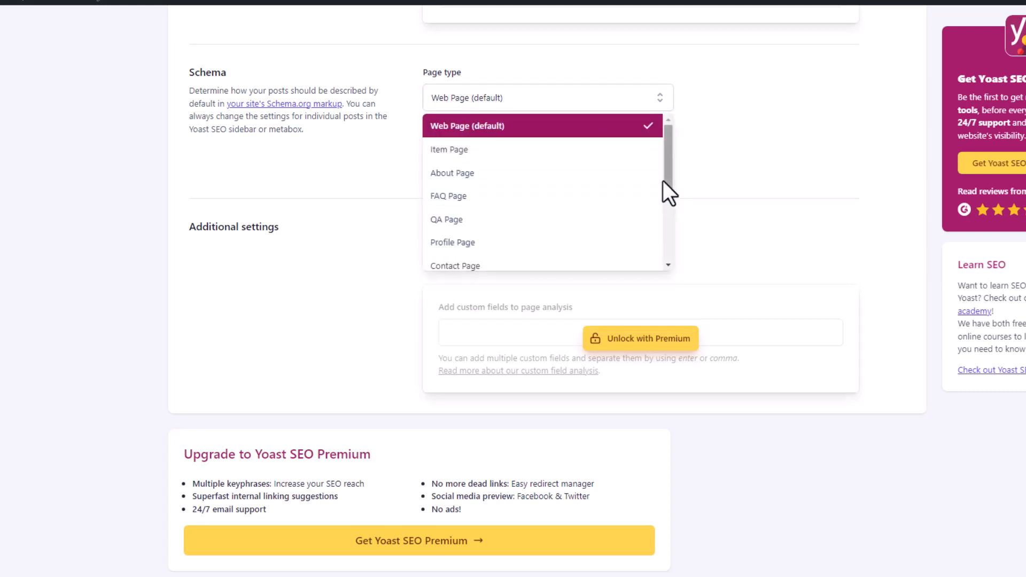
mouse_move(667, 182)
left_mouse_down()
mouse_move(666, 260)
mouse_move(665, 178)
left_mouse_up()
left_click(744, 219)
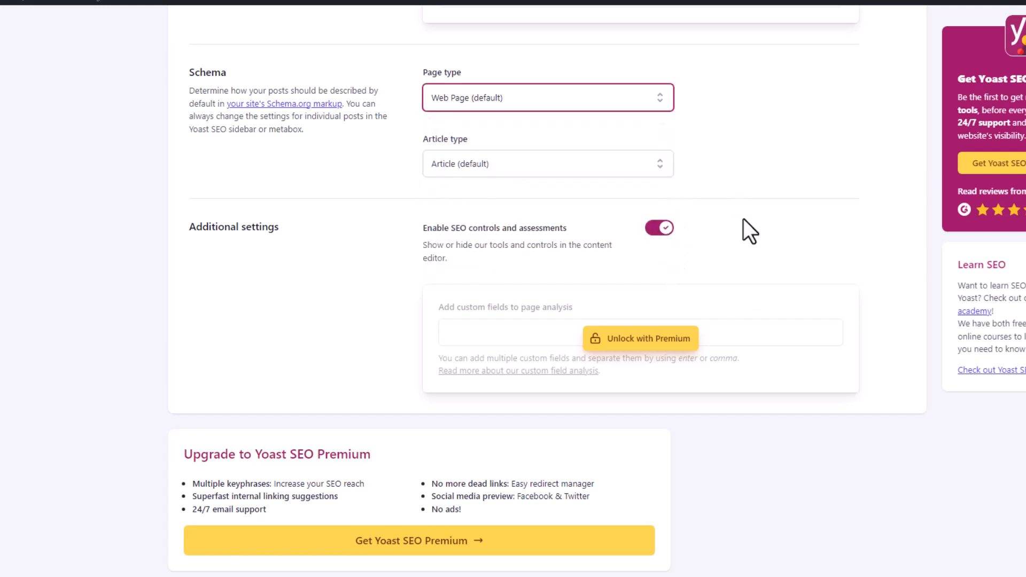
Set the default schema article type for pages to Article and save the settings.
middle_click(747, 219)
middle_click(737, 278)
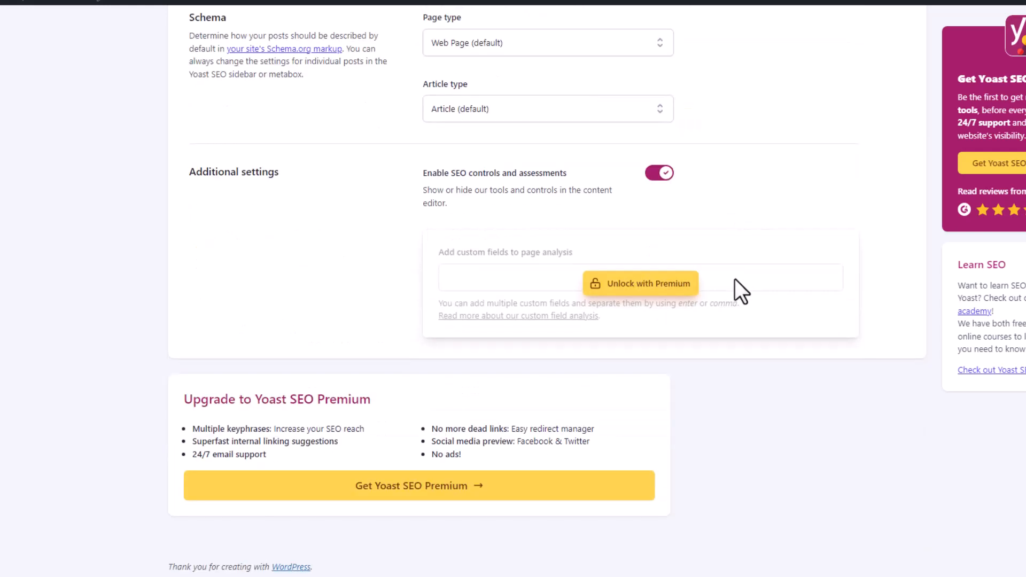
middle_click(736, 278)
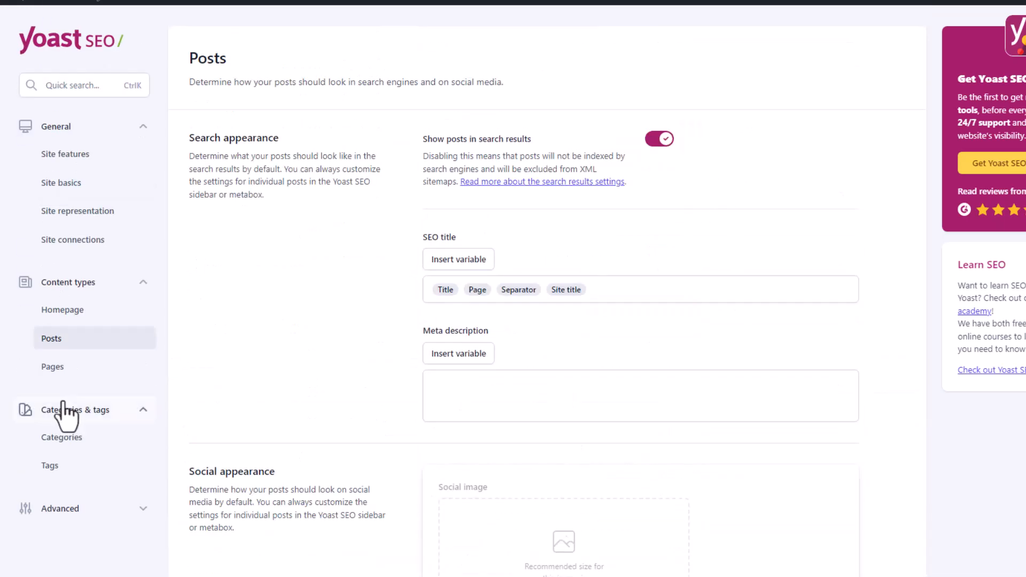
left_click(56, 368)
middle_click(385, 367)
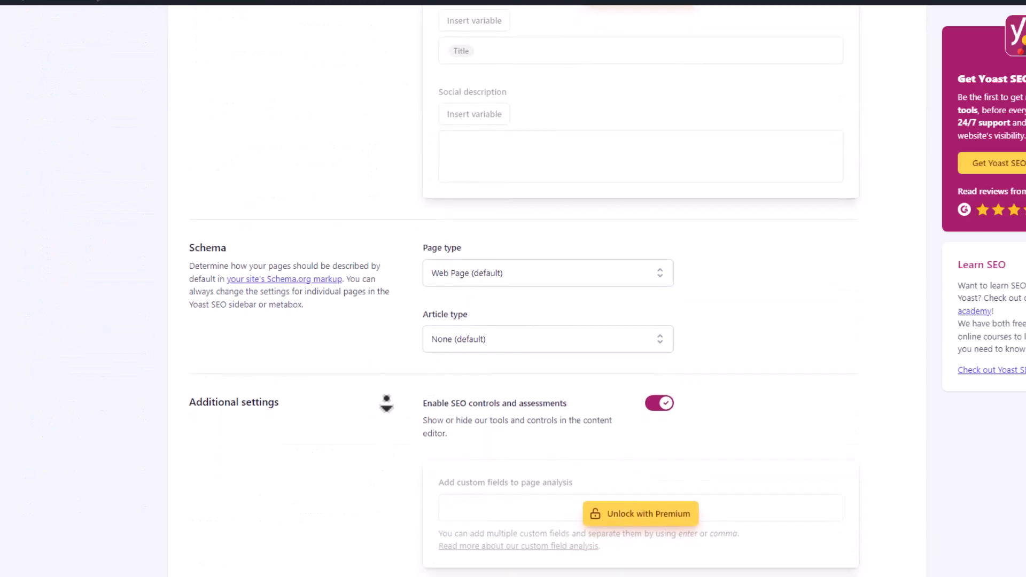
middle_click(386, 404)
left_click(513, 299)
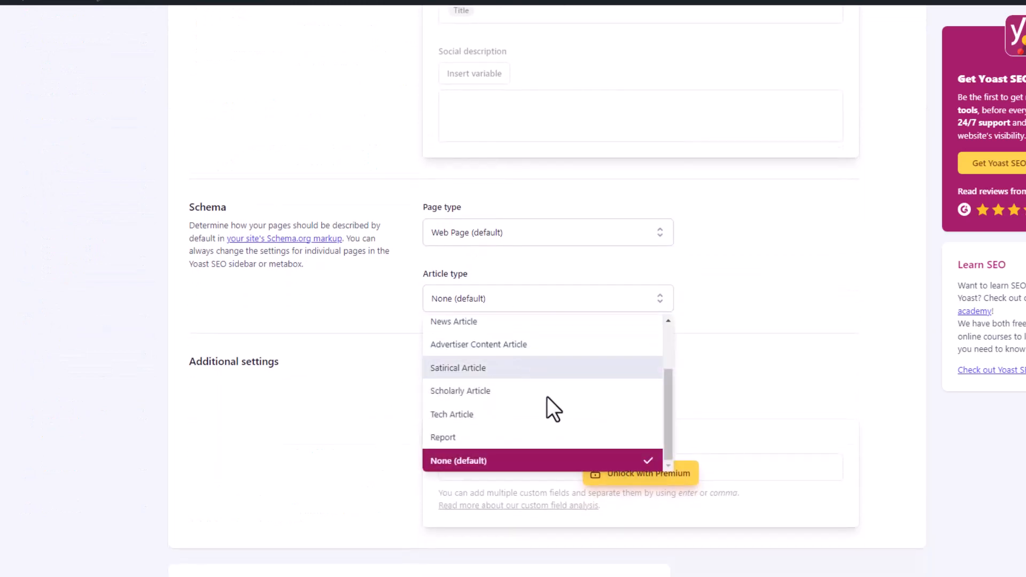
left_click_drag(665, 407, 675, 435)
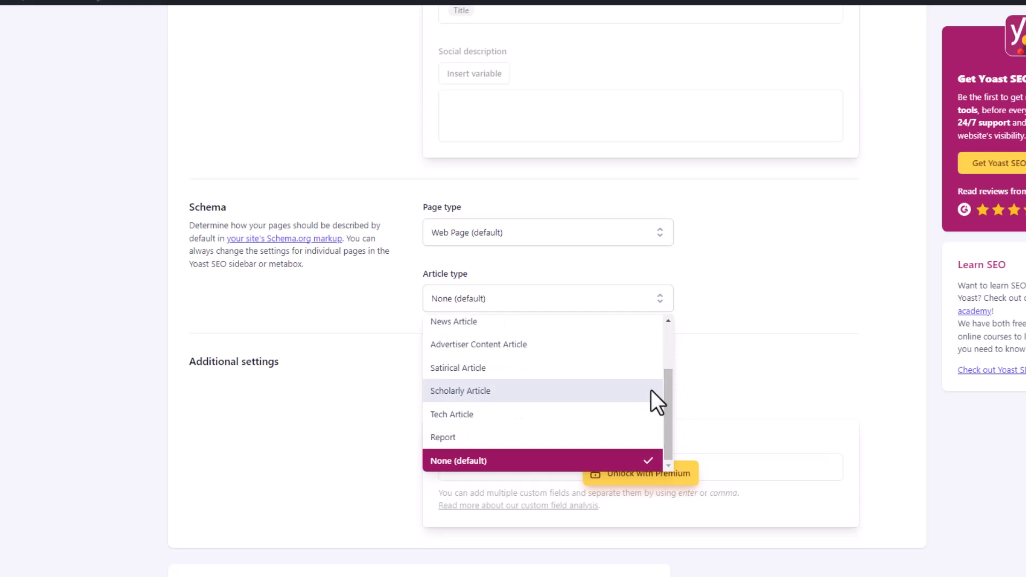
left_click(526, 322)
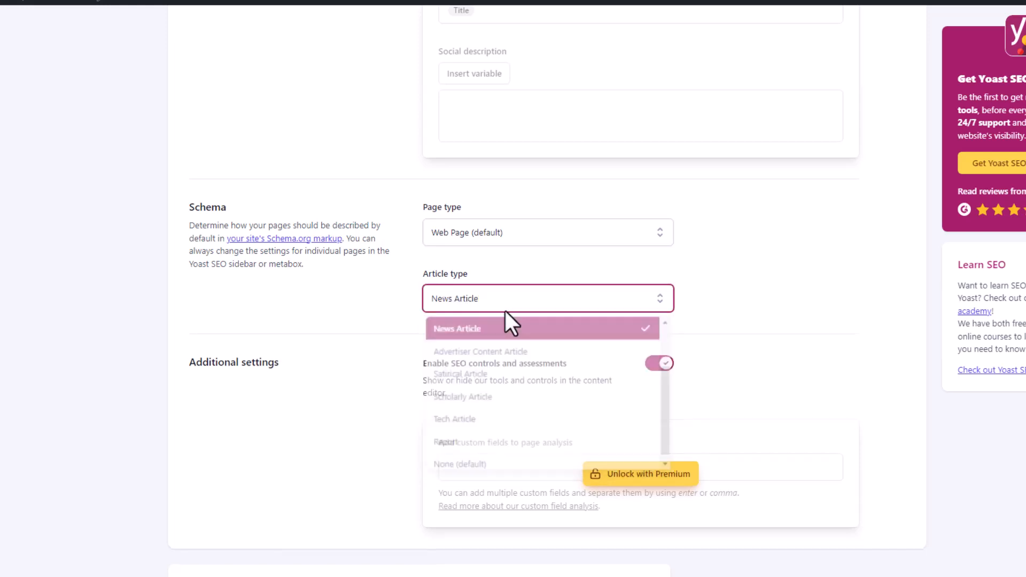
left_click(530, 309)
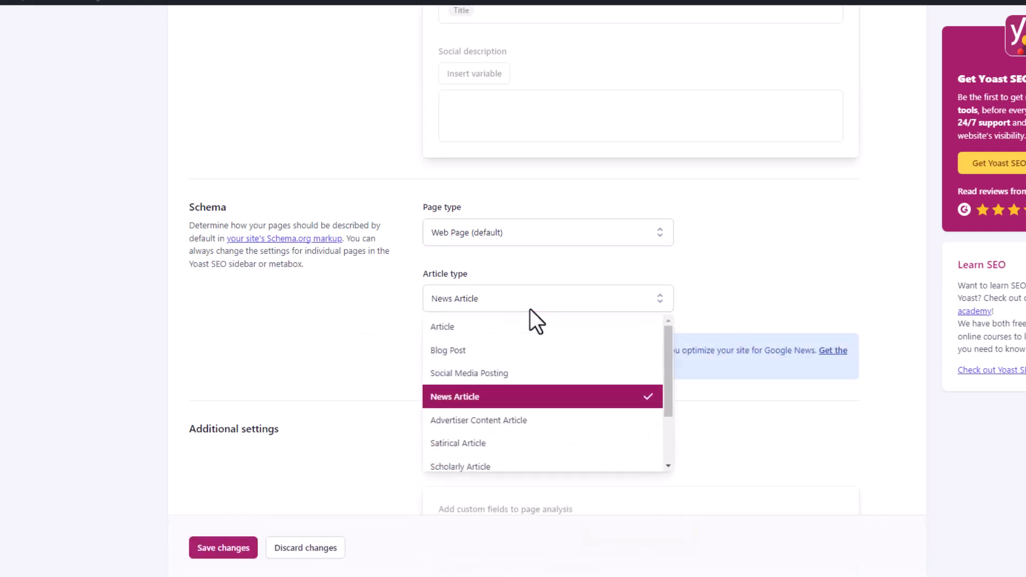
left_click(568, 328)
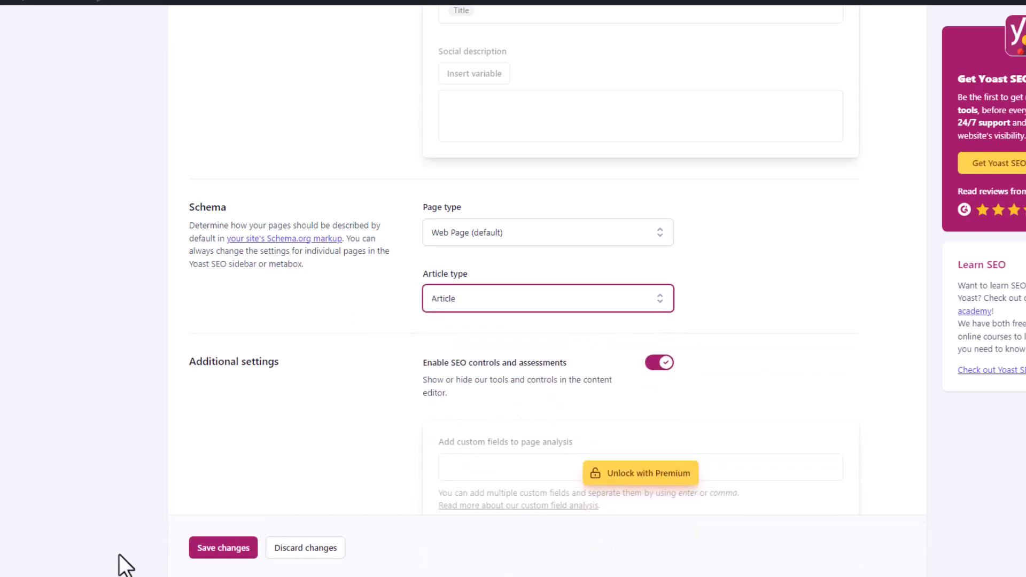
left_click(208, 552)
Open the categories settings and delete the word "Archives" from the SEO title.
middle_click(151, 381)
scroll(159, 439, "down", 4)
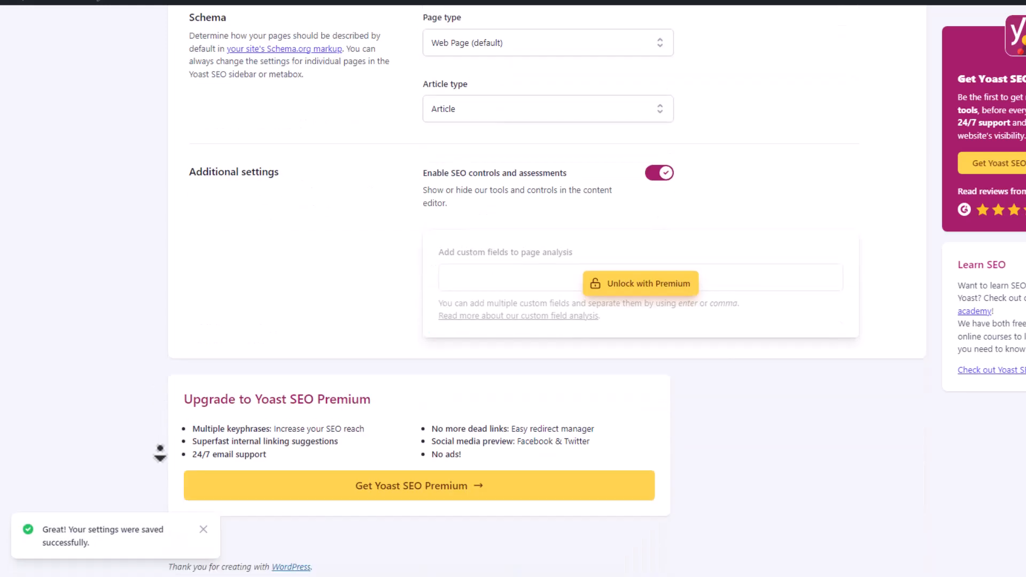
scroll(185, 324, "up", 13)
scroll(160, 295, "up", 3)
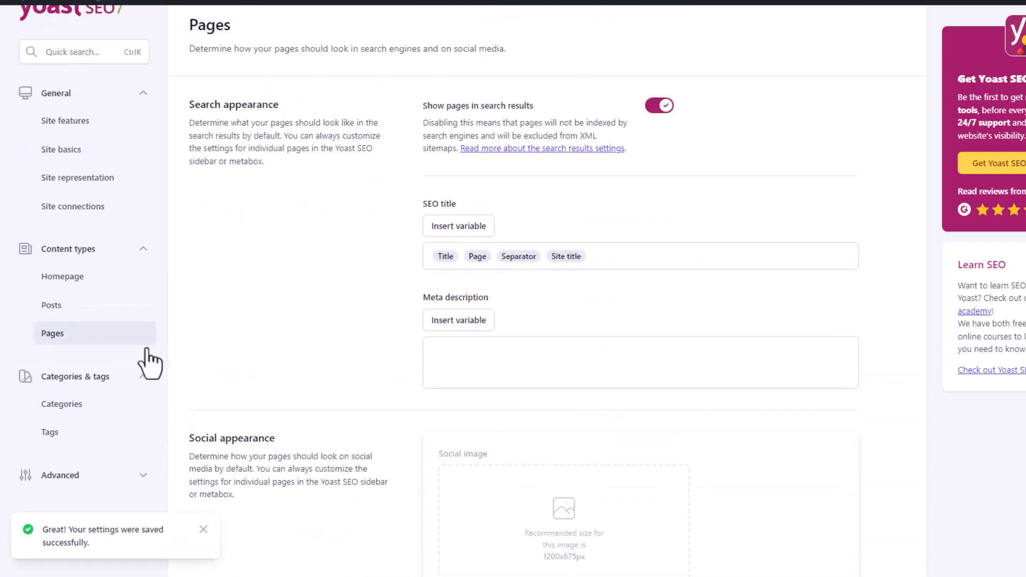
left_click(105, 414)
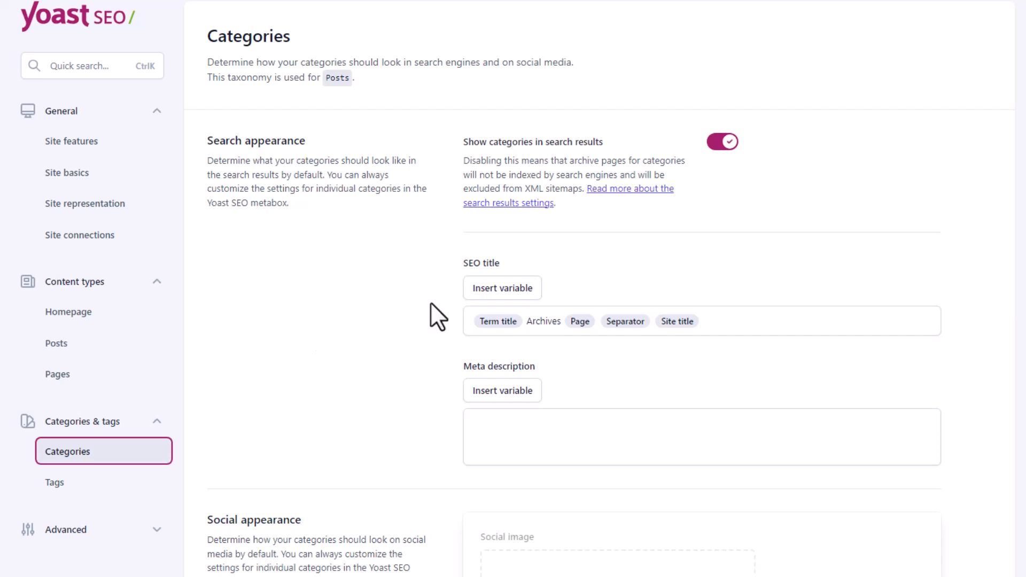
left_click(531, 323)
double_click(540, 322)
key("BackSpace")
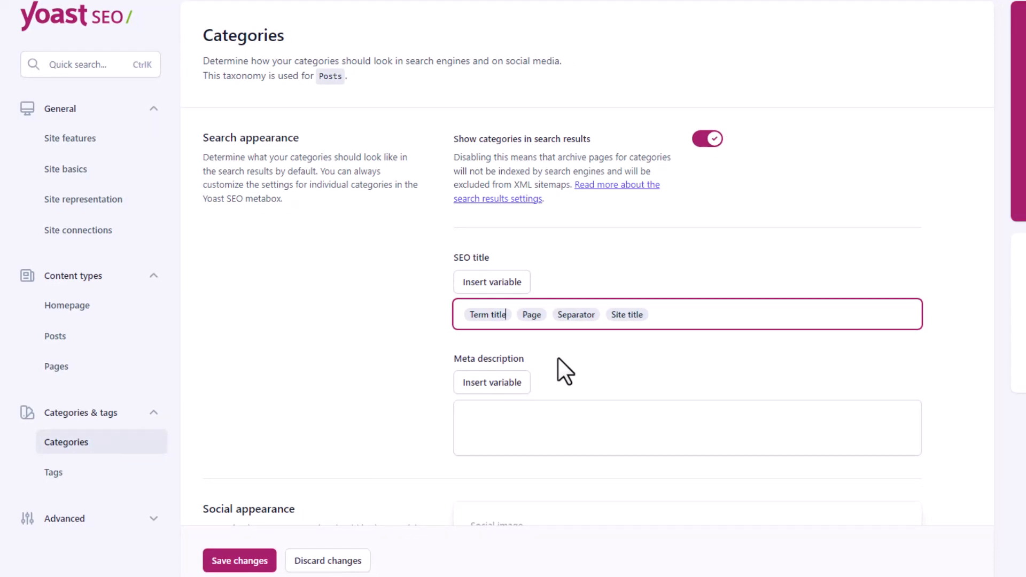
Insert "Everything about Cricket" before the Term title variable in the categories SEO title.
key("Home")
type("Ever")
type("ything abou")
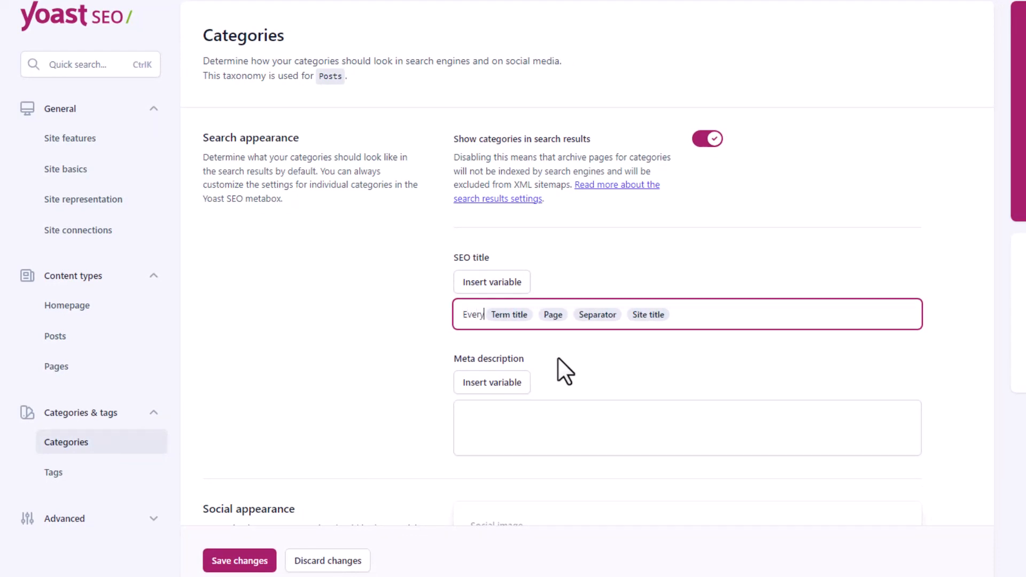
type("t Cricke")
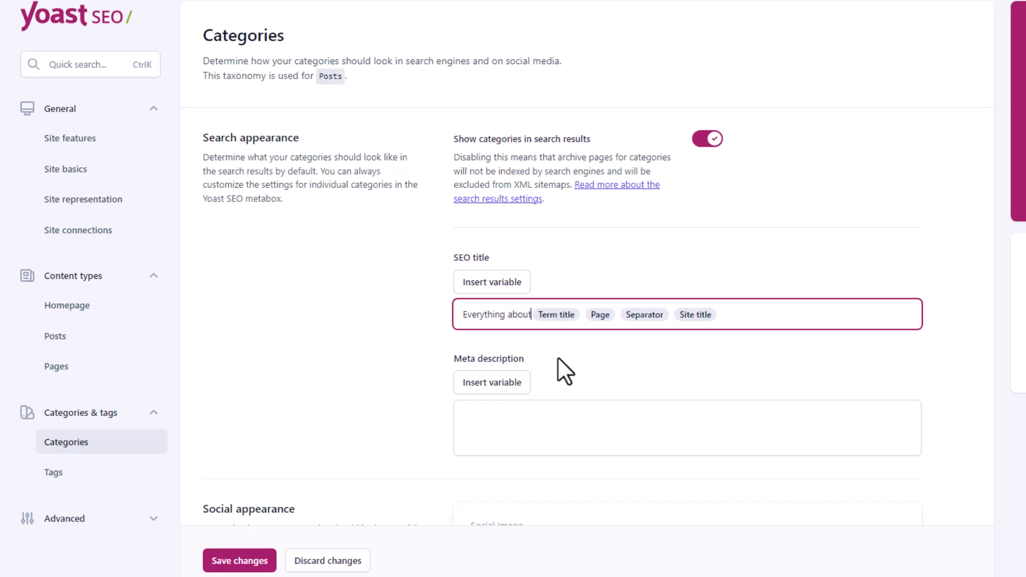
type("t")
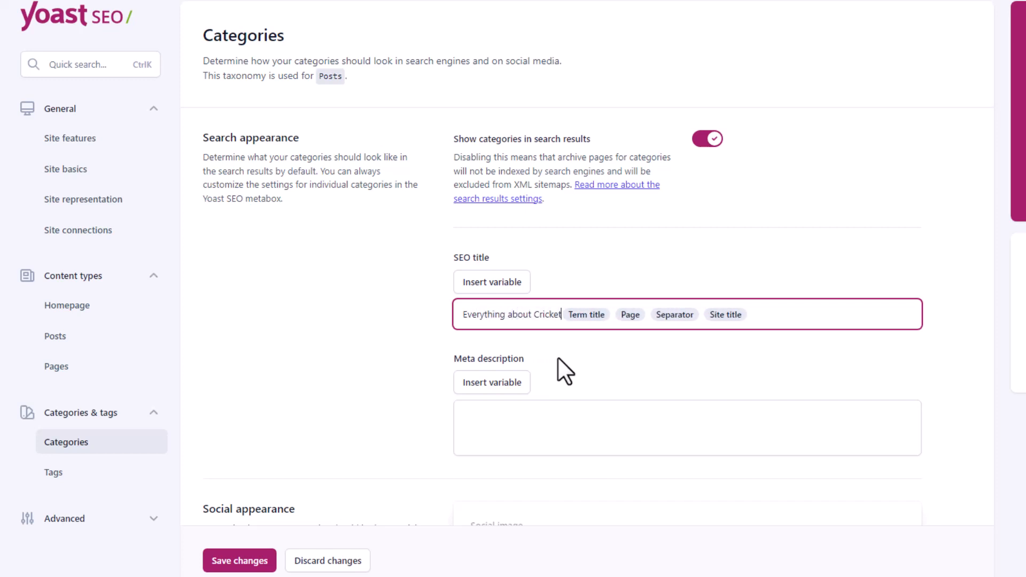
Delete the word "Cricket" from the categories SEO title.
key("shift+Left")
key("shift+Left")
key("shift+Left")
key("shift+Left")
key("shift+Left")
key("shift+Left")
key("shift+Left")
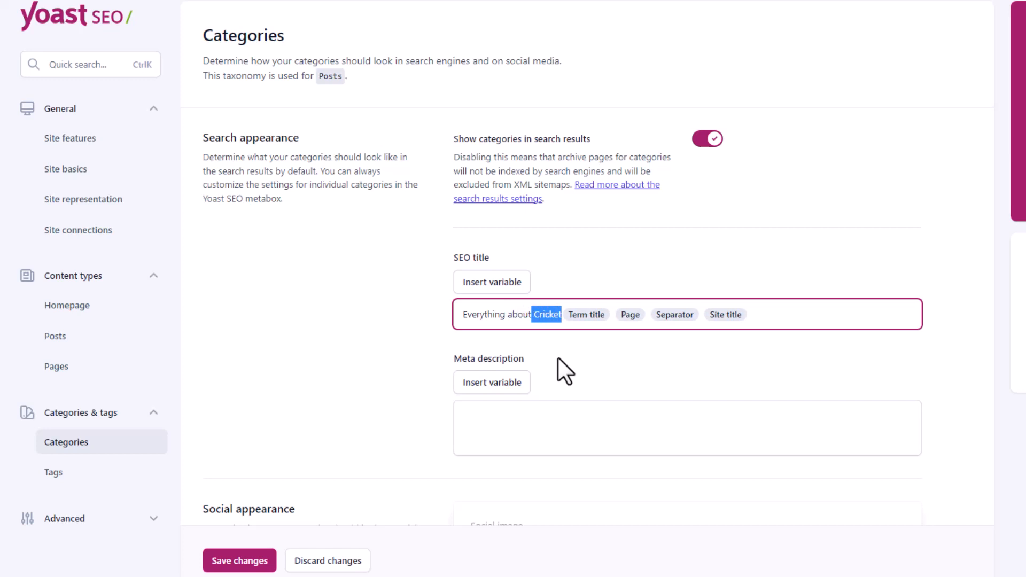
key("BackSpace")
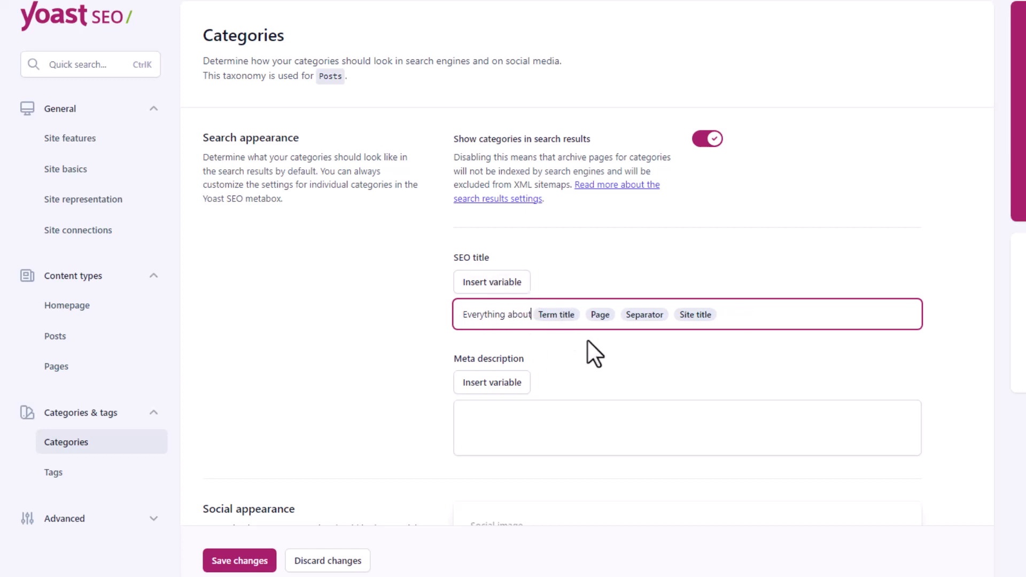
Remove the text "Everything about" from the categories SEO title, leaving only its variables.
left_click(580, 415)
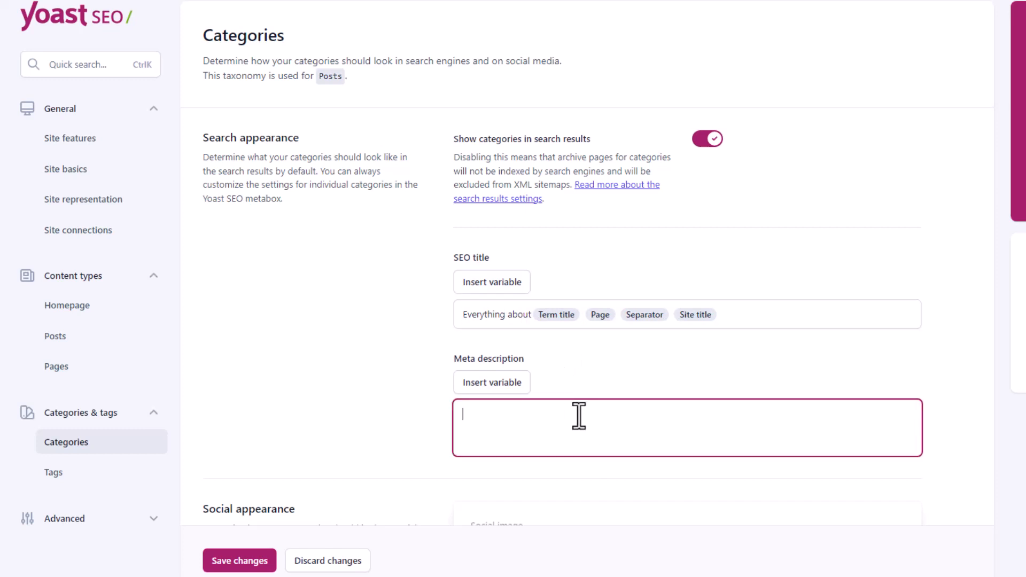
left_click(360, 297)
scroll(361, 296, "down", 3)
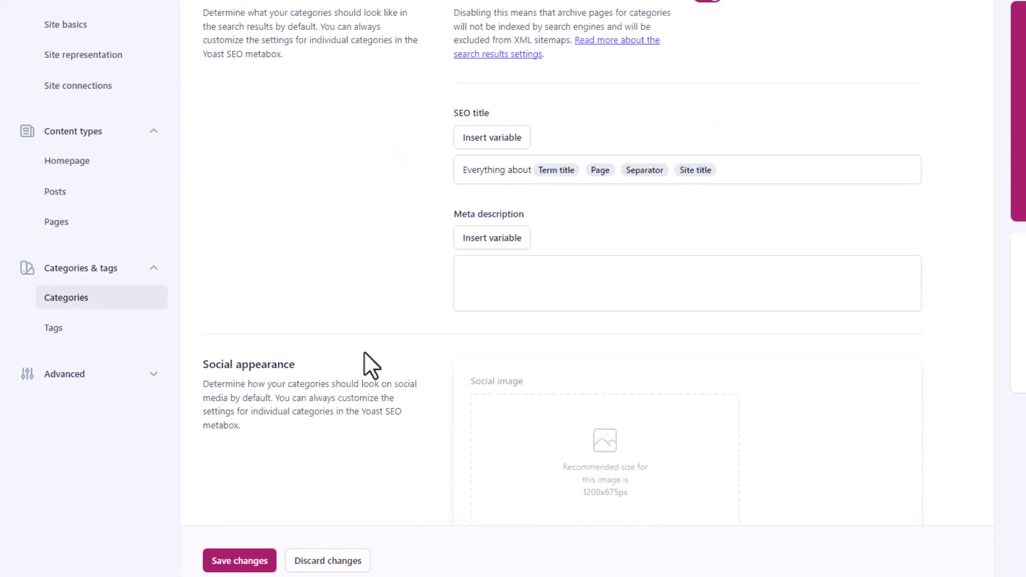
left_click_drag(539, 171, 418, 178)
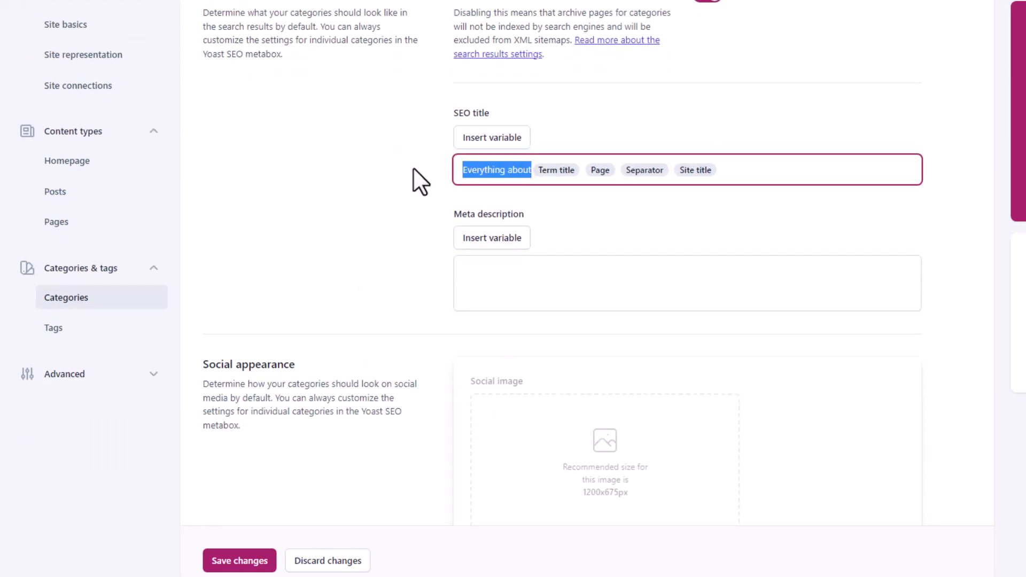
key("BackSpace")
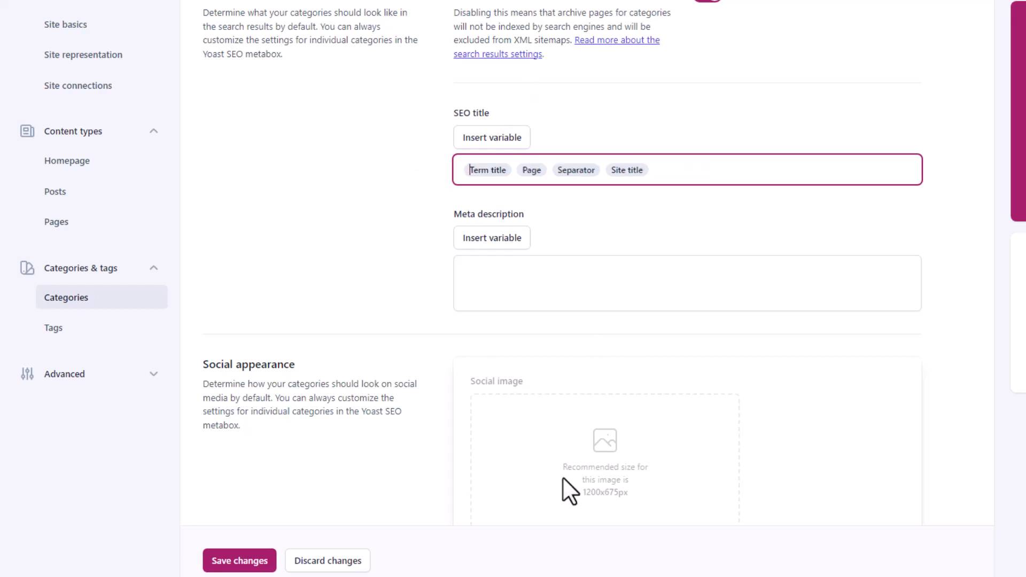
Turn off showing the categories prefix in the slug and save the categories settings.
middle_click(419, 370)
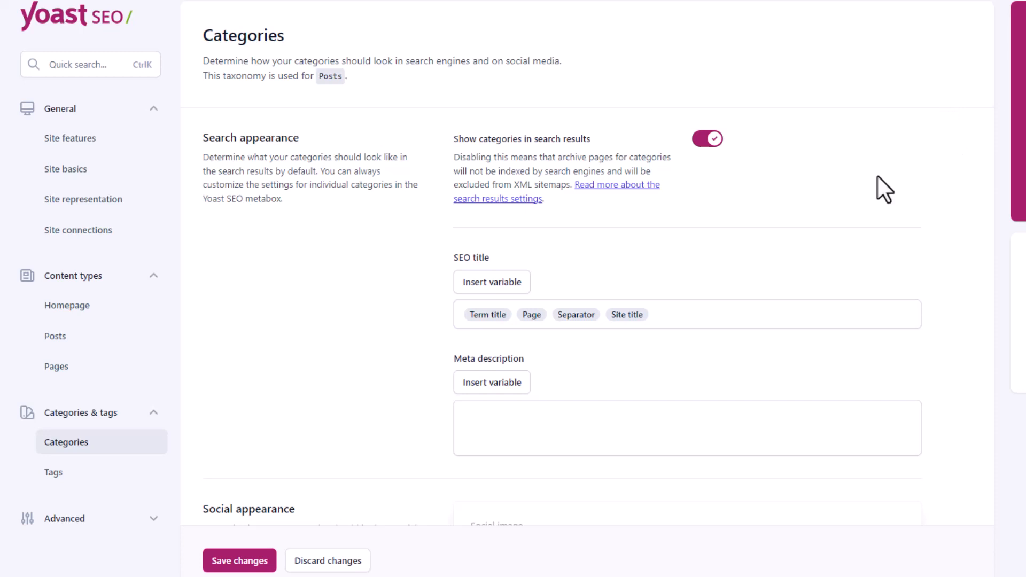
middle_click(877, 260)
middle_click(878, 255)
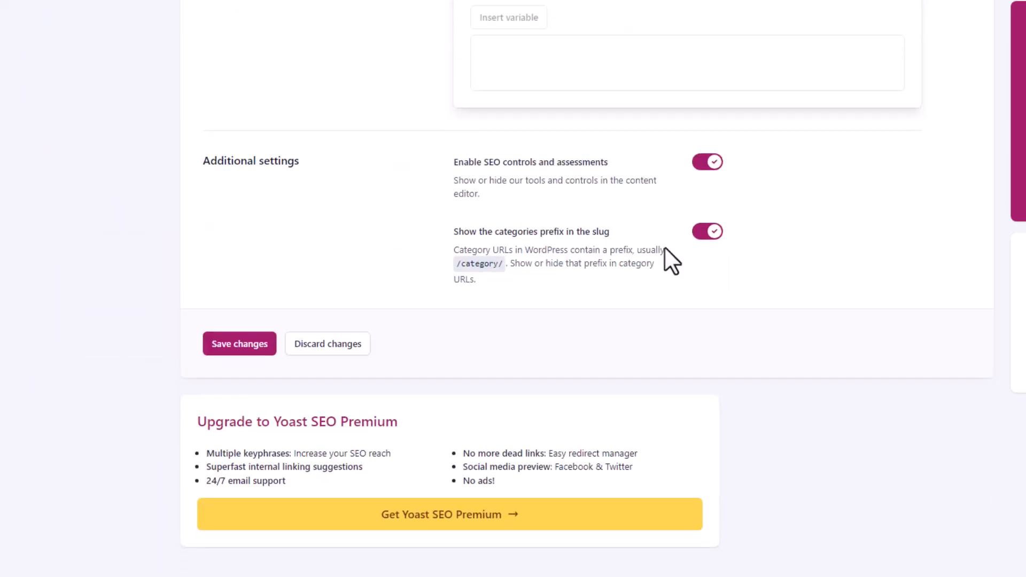
left_click(712, 237)
left_click(707, 238)
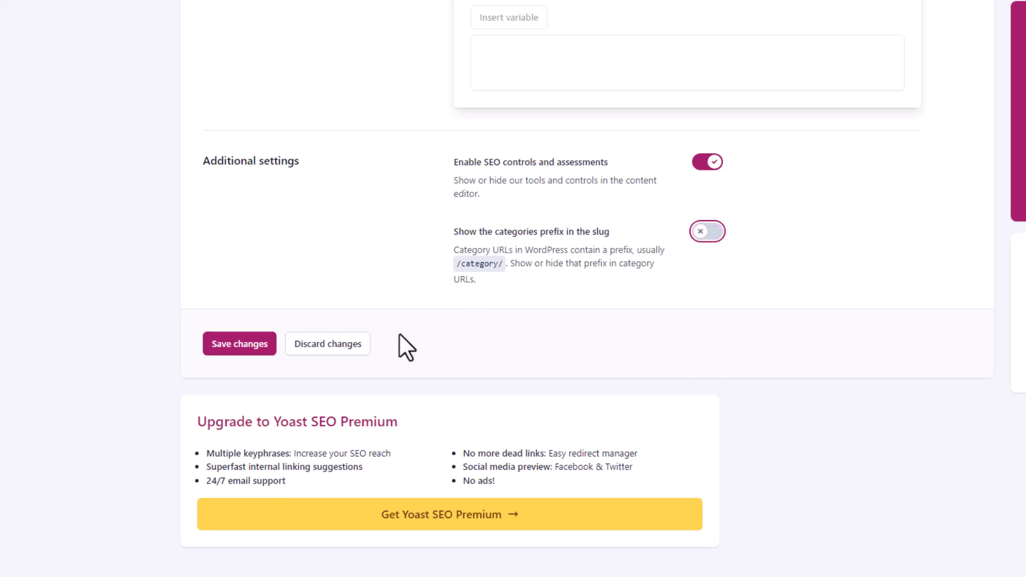
left_click(248, 344)
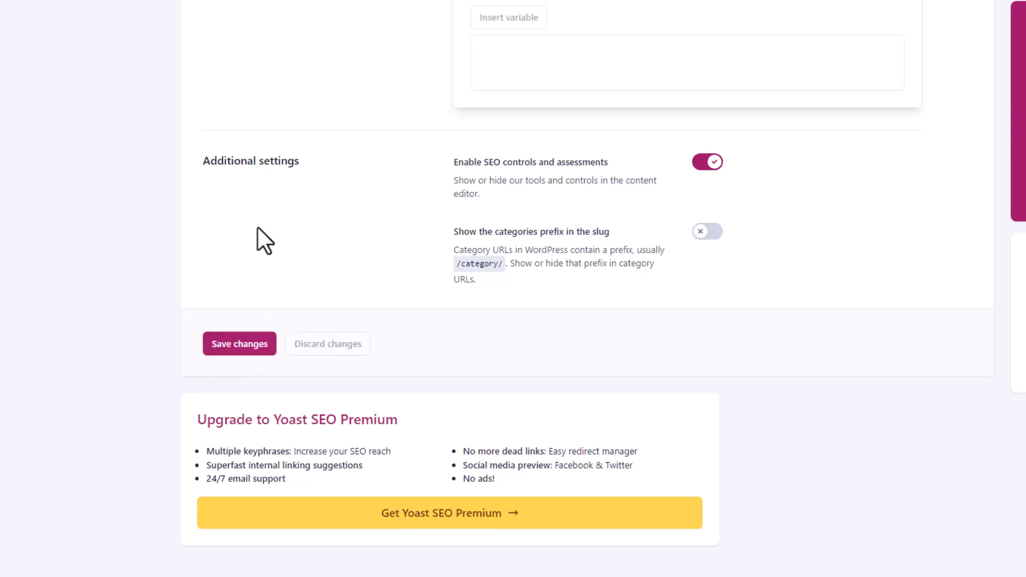
Open the tags settings, turn off showing tags in search results, and save.
scroll(258, 230, "up", 7)
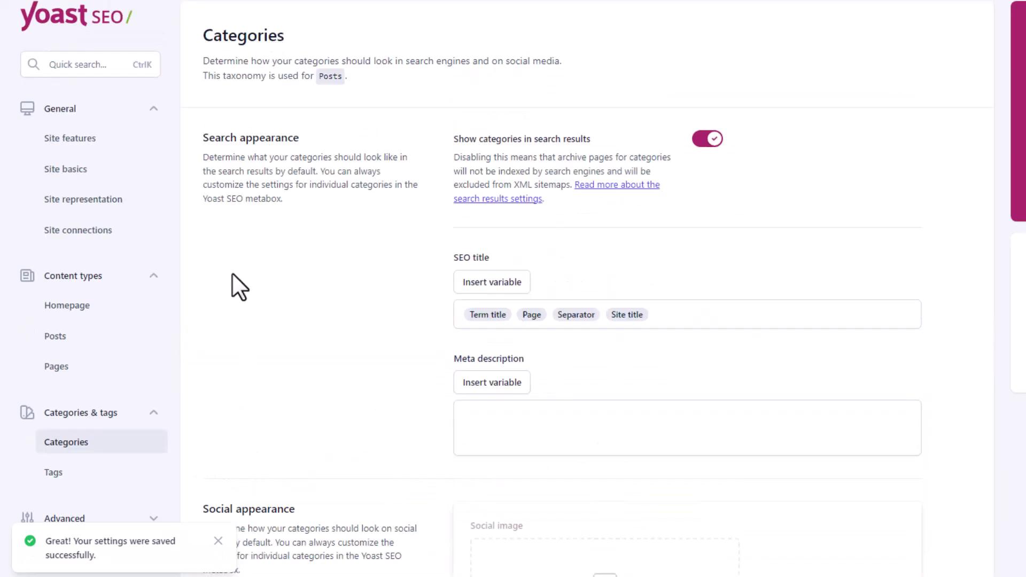
scroll(243, 320, "down", 3)
left_click(54, 321)
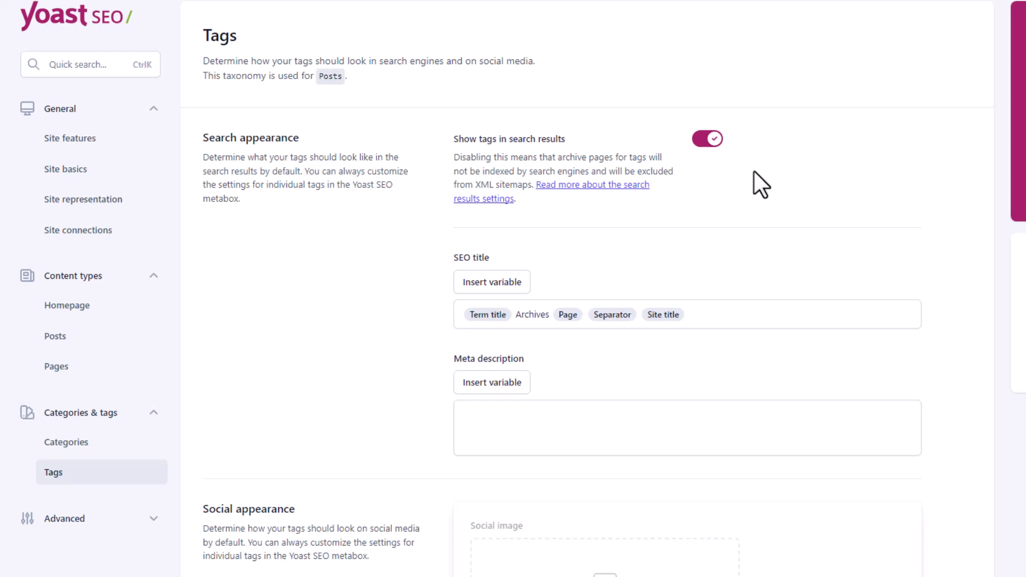
left_click(712, 140)
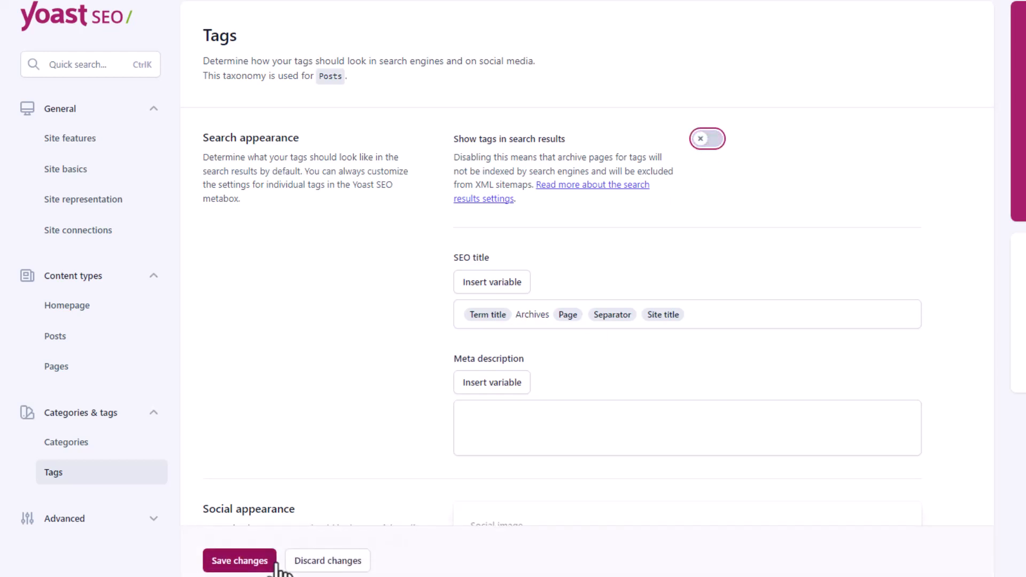
left_click(265, 561)
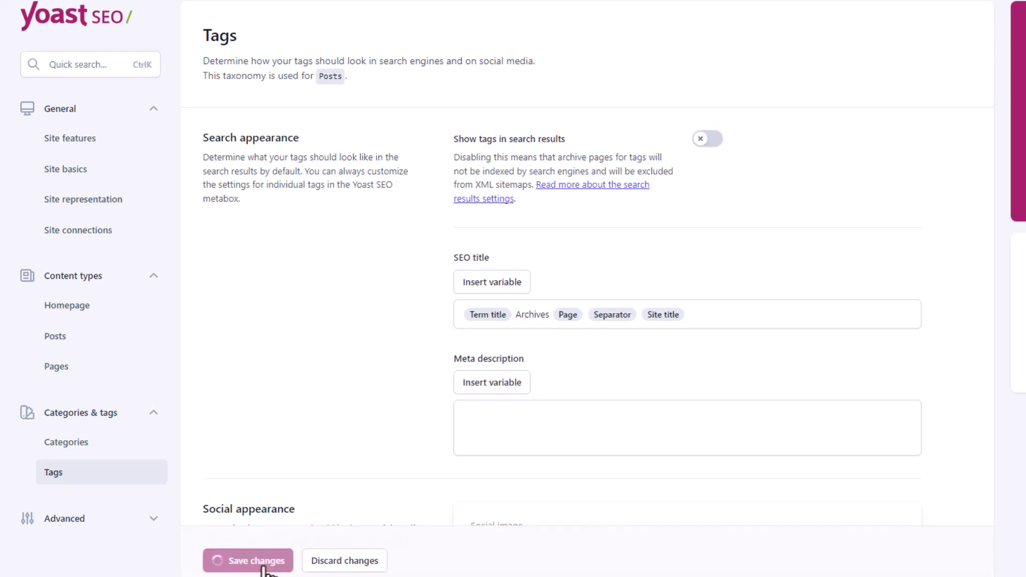
Open the advanced crawl optimization settings and enable removal of shortlinks, REST API links, RSD / WLW links, oEmbed links and the generator tag.
left_click(137, 519)
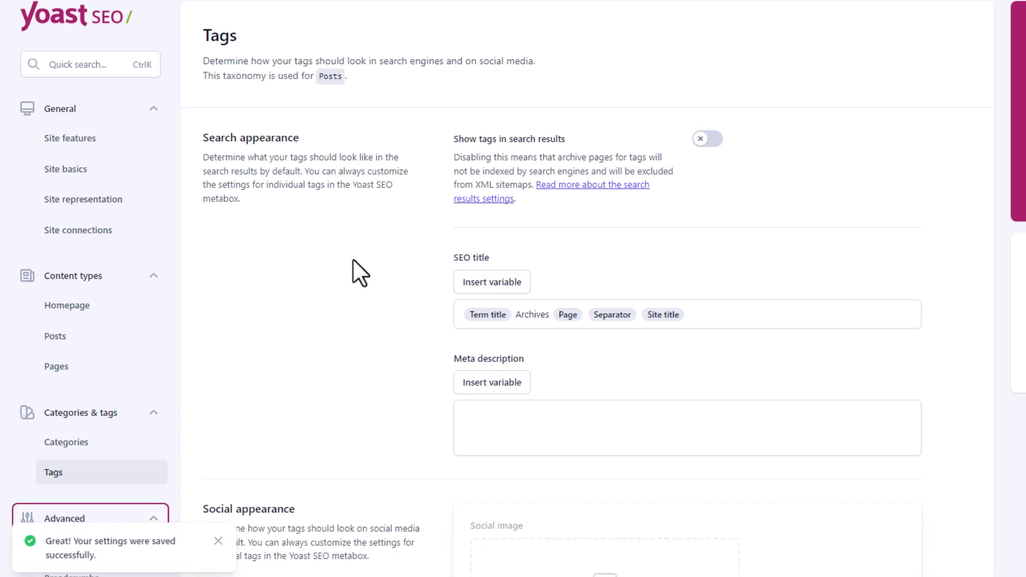
scroll(355, 310, "down", 5)
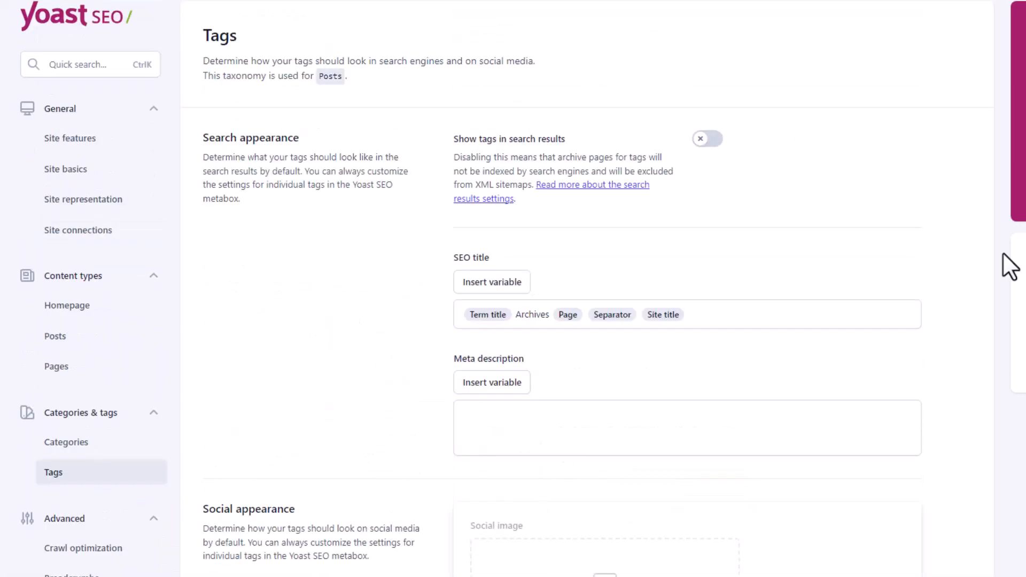
left_click(59, 550)
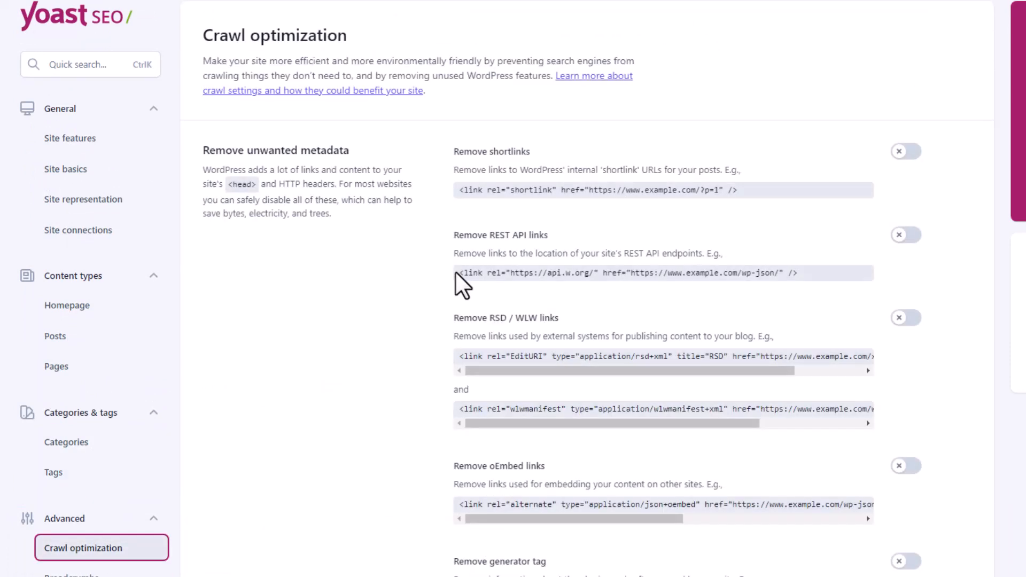
left_click(907, 152)
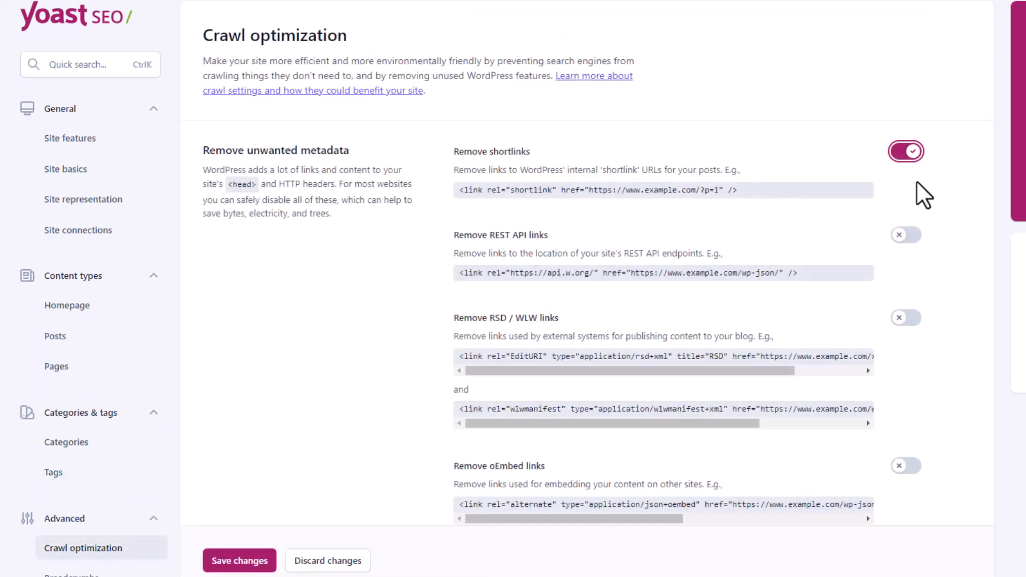
scroll(916, 182, "down", 1)
left_click(907, 179)
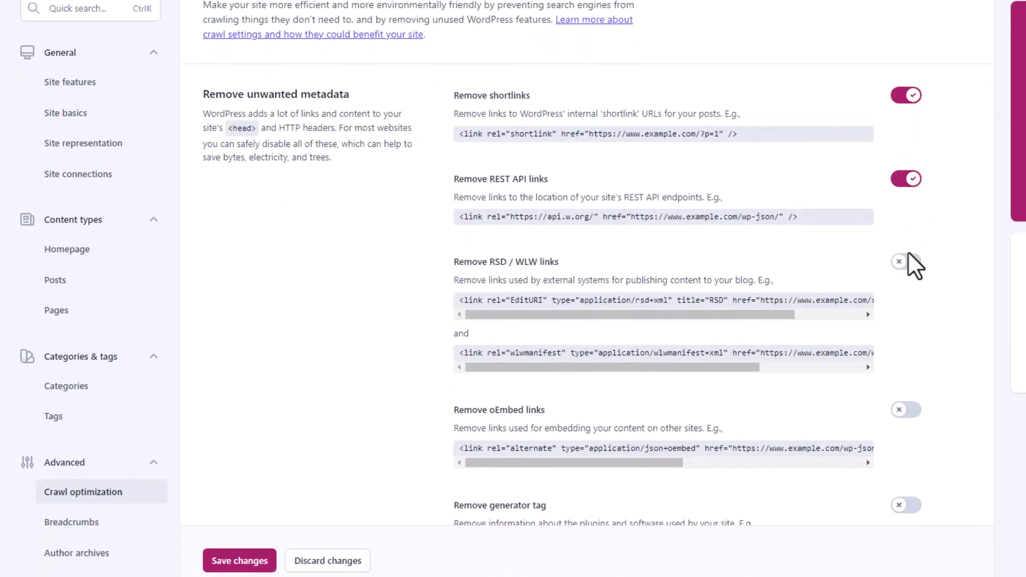
left_click(909, 263)
left_click(907, 411)
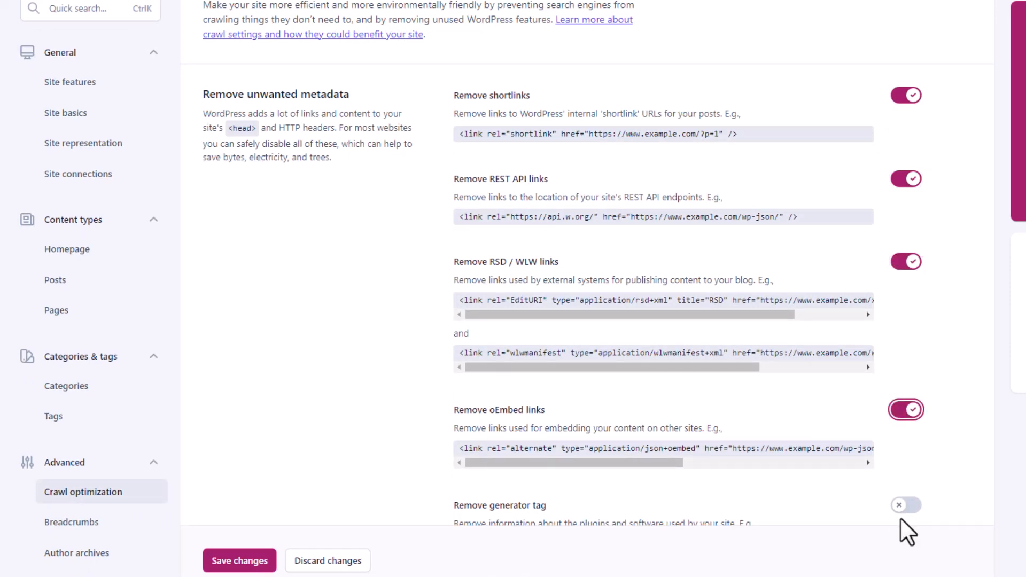
left_click(903, 505)
Enable removal of the pingback HTTP header and the powered by HTTP header.
scroll(938, 427, "down", 10)
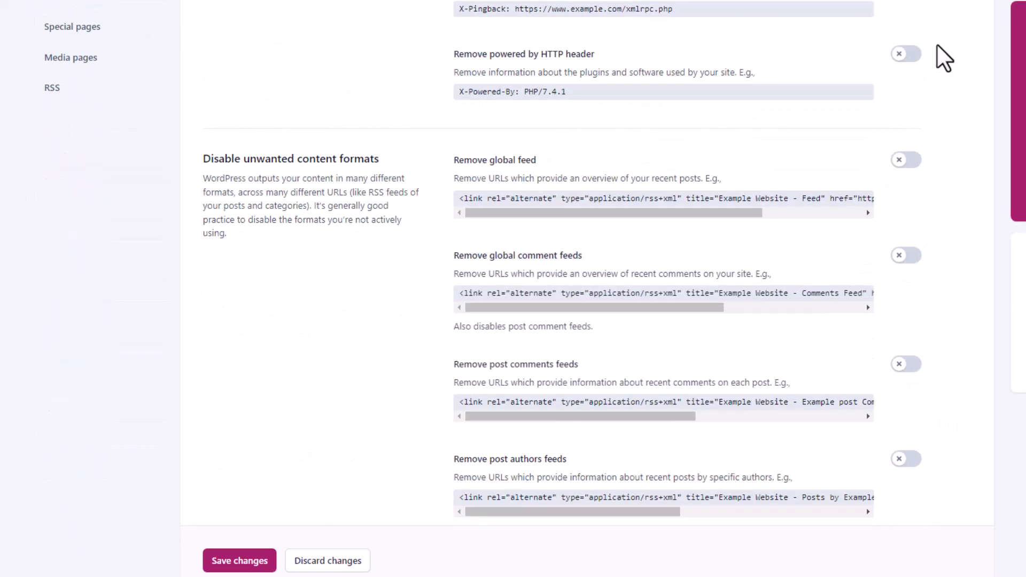
scroll(933, 28, "up", 1)
left_click(908, 26)
left_click(908, 105)
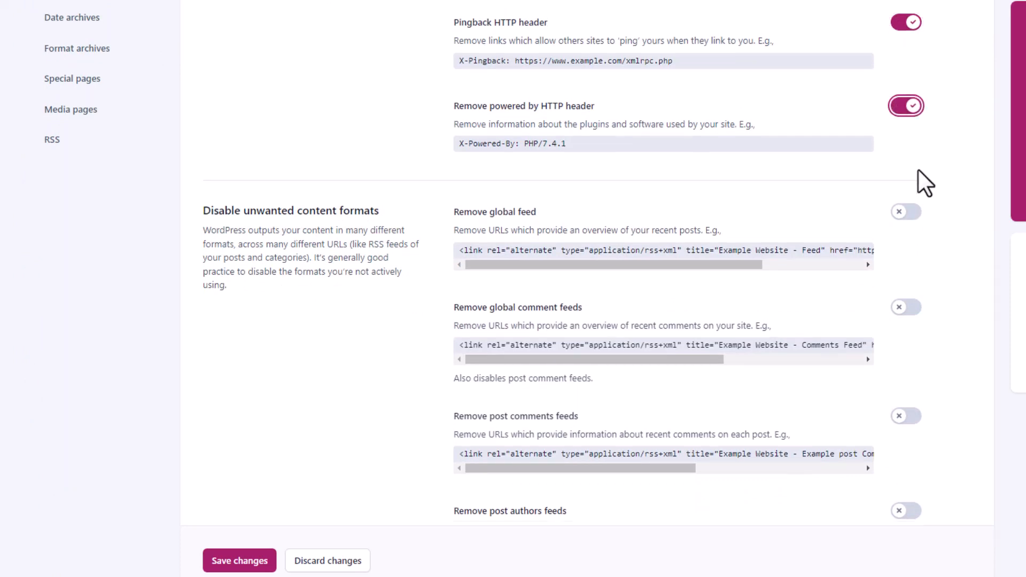
Enable removal of the global feed, global comment feeds, post authors feeds and post type feeds.
scroll(919, 192, "down", 1)
scroll(899, 201, "down", 1)
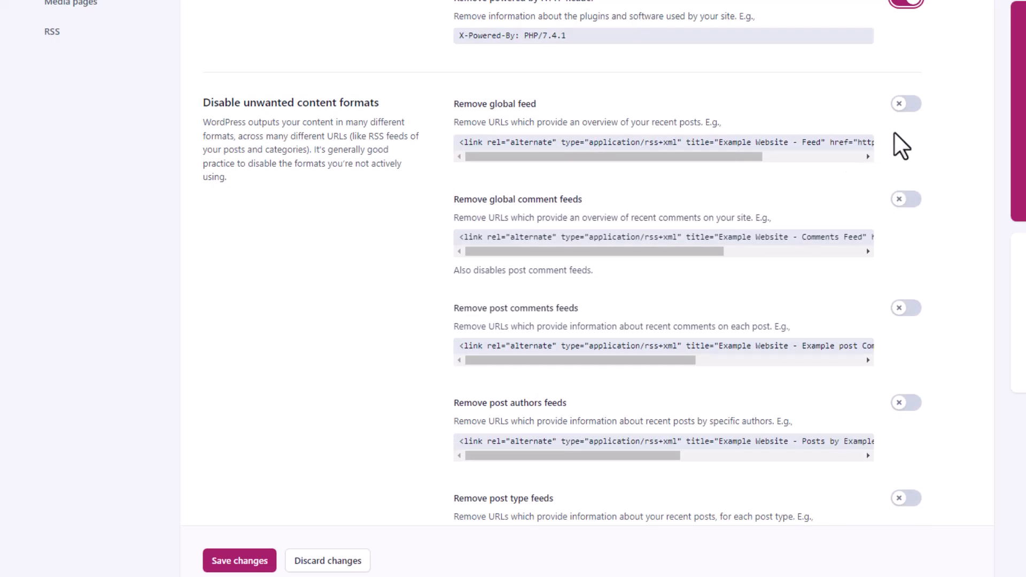
scroll(890, 278, "down", 1)
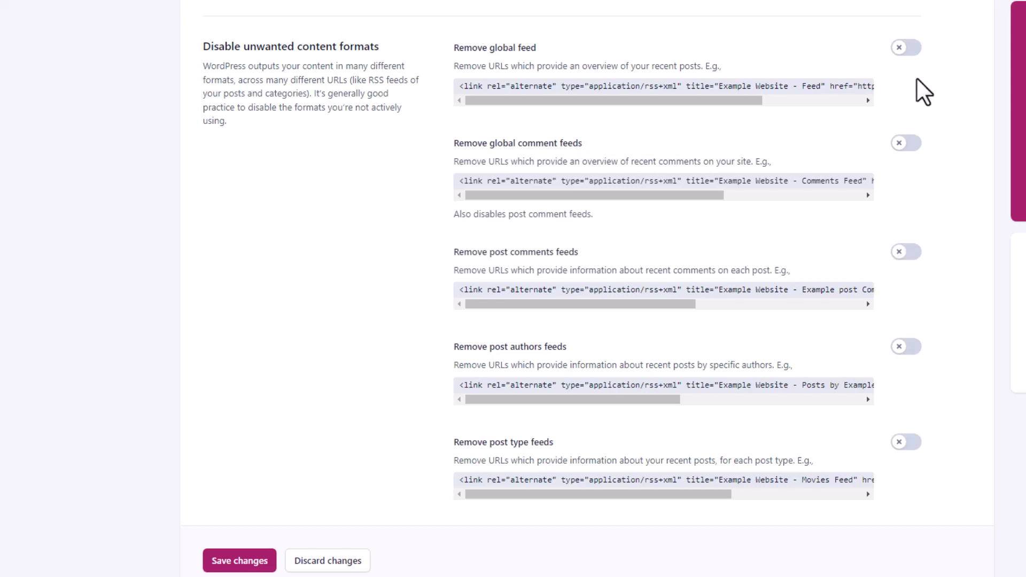
left_click(911, 48)
left_click(911, 146)
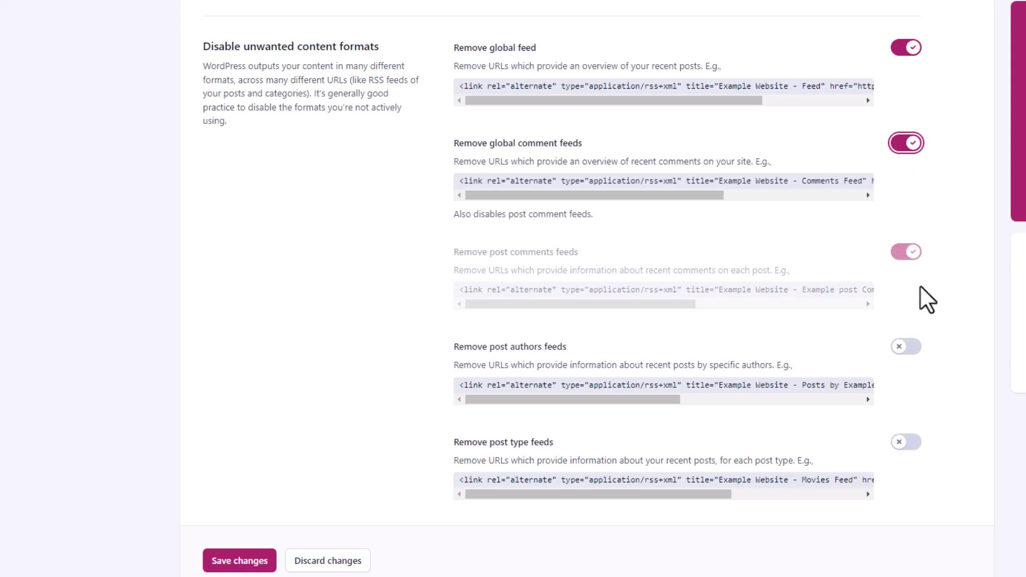
left_click(908, 347)
left_click(909, 443)
scroll(921, 445, "down", 2)
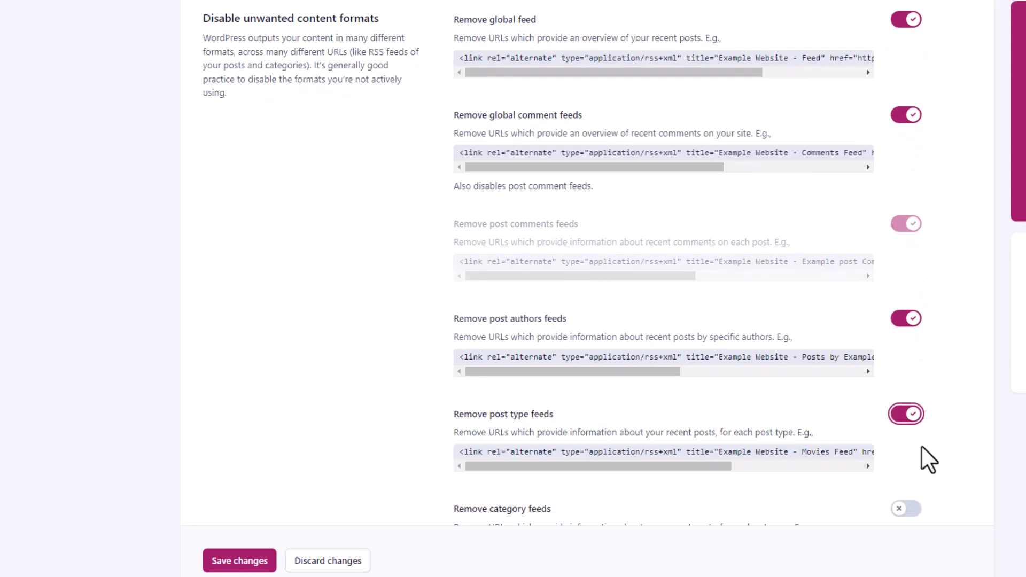
scroll(931, 268, "up", 2)
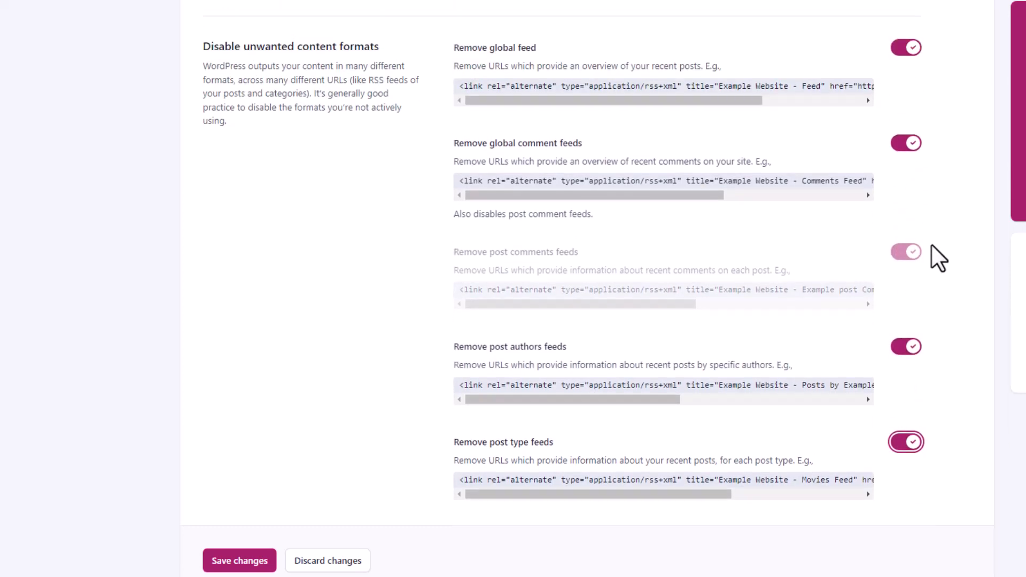
left_click(911, 48)
left_click(907, 144)
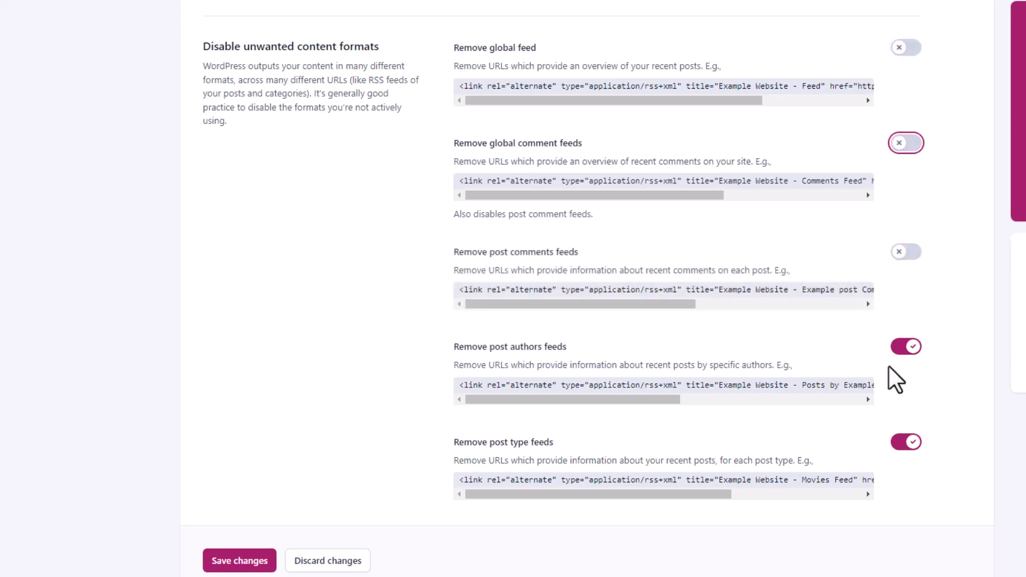
left_click(910, 254)
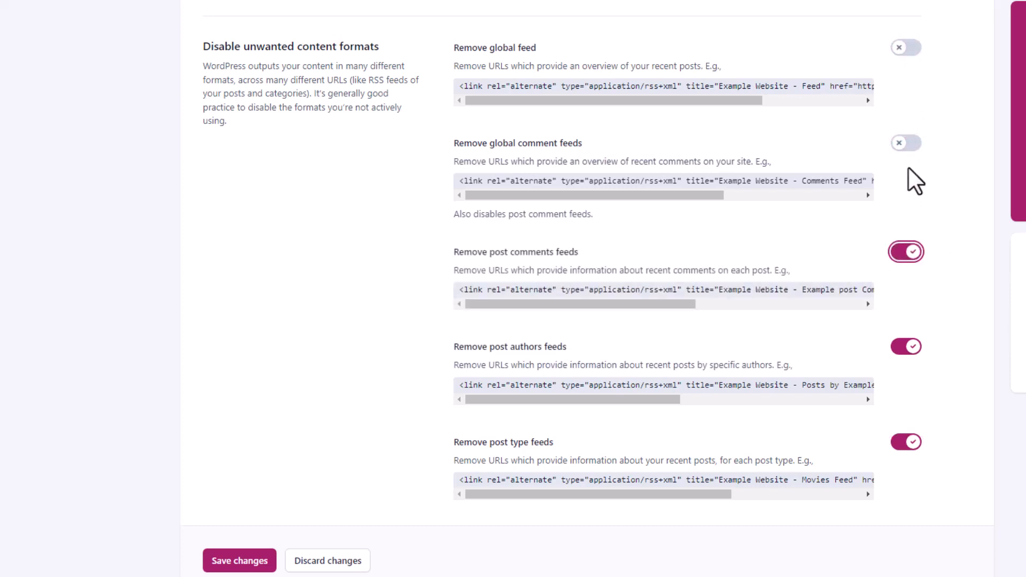
left_click(908, 144)
left_click(908, 49)
Enable removal of category feeds, tag feeds, custom taxonomy feeds, search results feeds and Atom / RDF feeds.
scroll(944, 135, "down", 2)
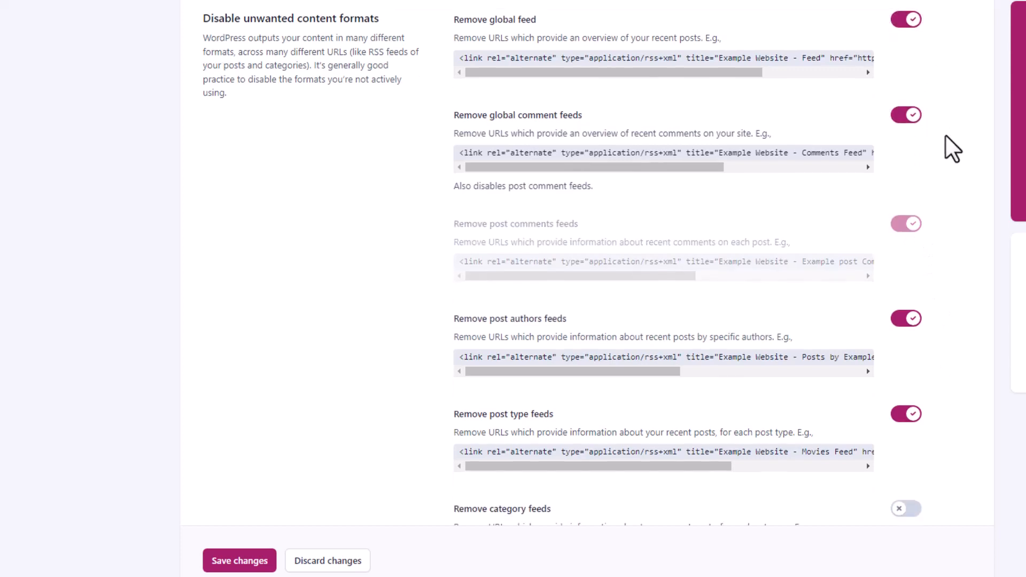
scroll(945, 135, "down", 2)
left_click(908, 283)
left_click(908, 379)
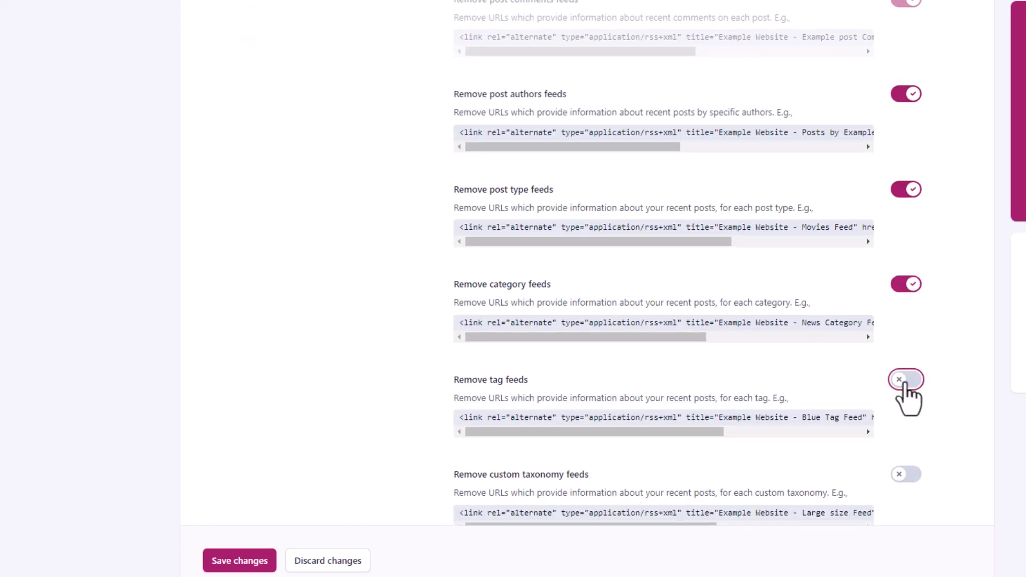
left_click(906, 475)
scroll(908, 443, "down", 6)
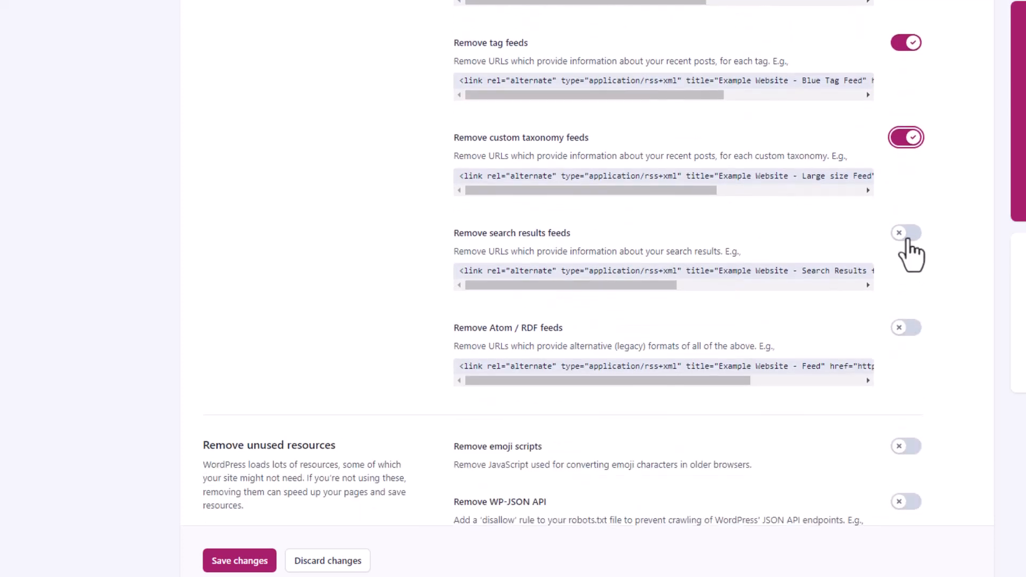
left_click(906, 233)
left_click(905, 327)
Enable removal of emoji scripts and the WP-JSON API, and prevent Google AdsBot from crawling the site.
scroll(900, 342, "down", 5)
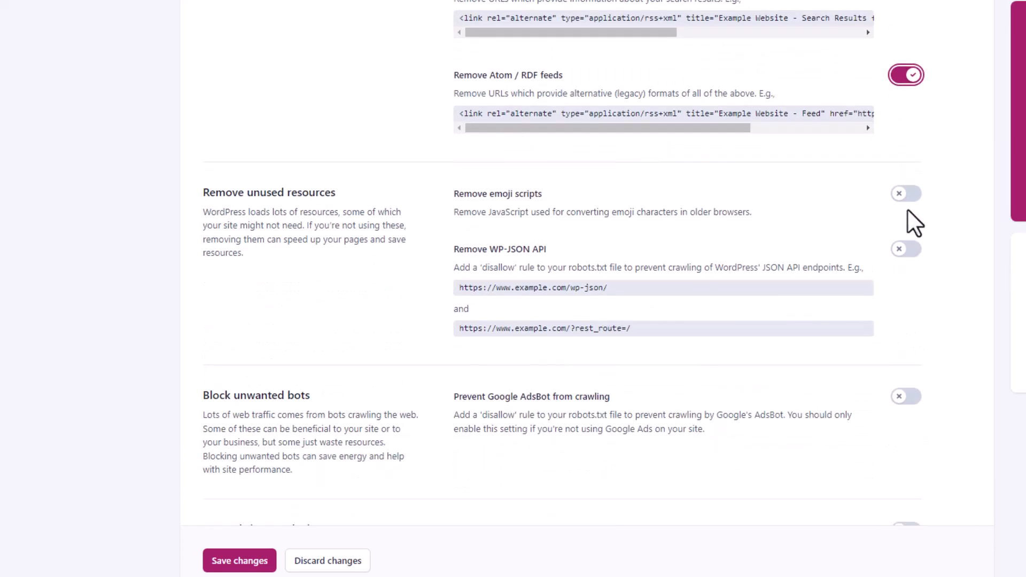
left_click(907, 194)
left_click(905, 249)
scroll(911, 326, "down", 3)
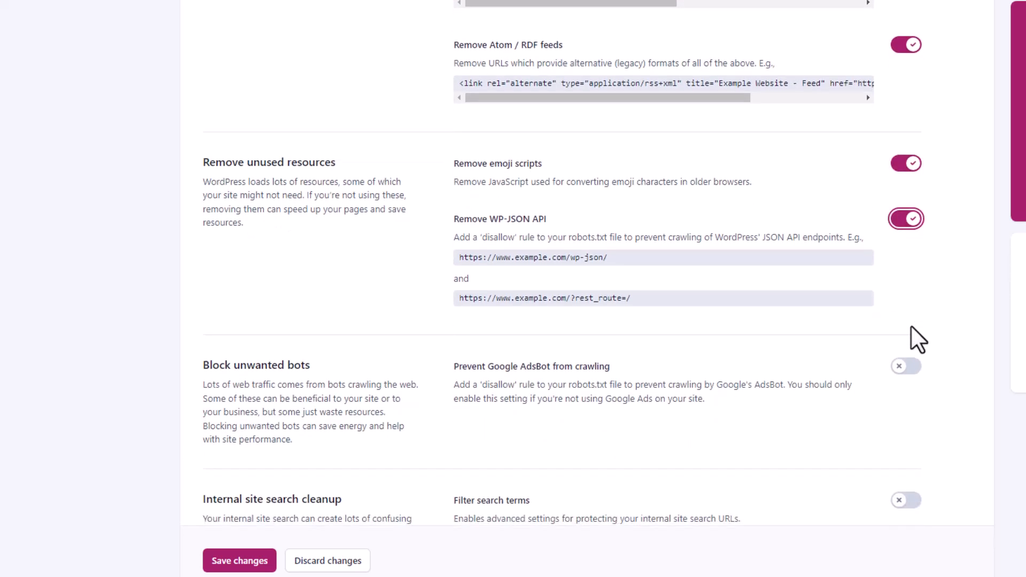
left_click(903, 227)
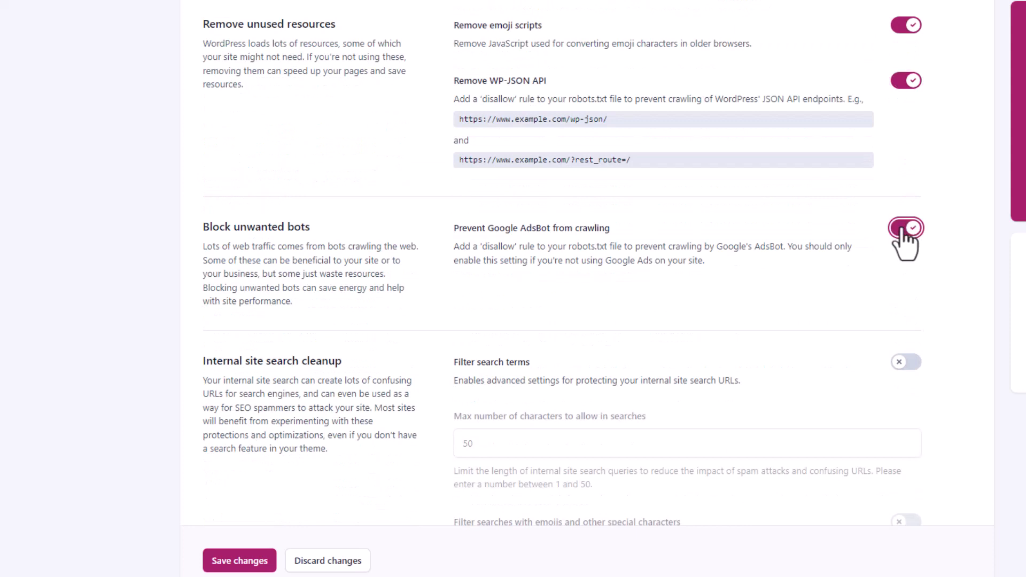
Enable search term filtering, emoji and spam pattern filters, redirecting pretty URLs to raw formats, and preventing crawling of internal site search URLs.
left_click(908, 369)
scroll(912, 382, "down", 5)
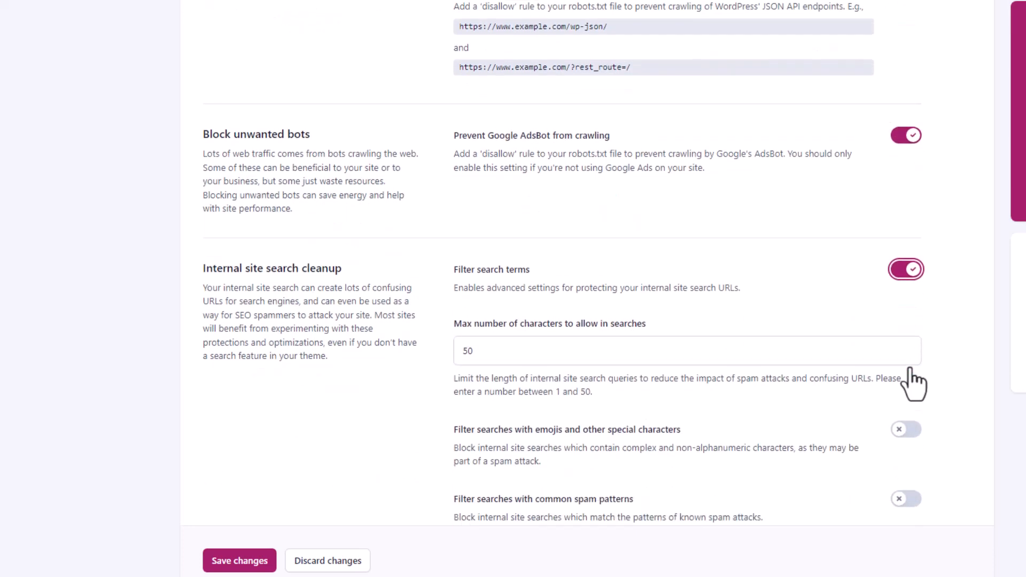
left_click(909, 247)
left_click(909, 314)
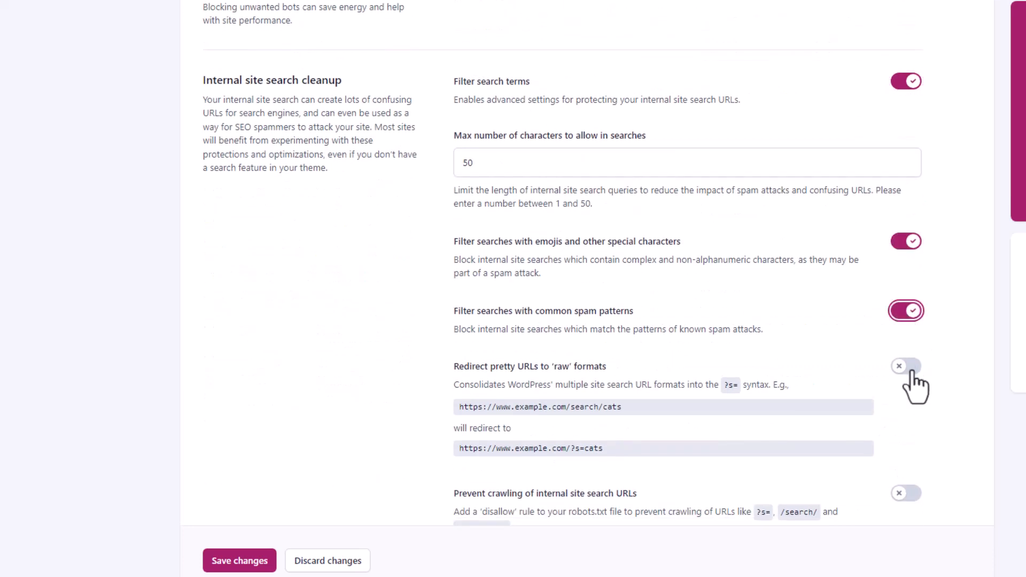
left_click(910, 369)
scroll(927, 389, "down", 4)
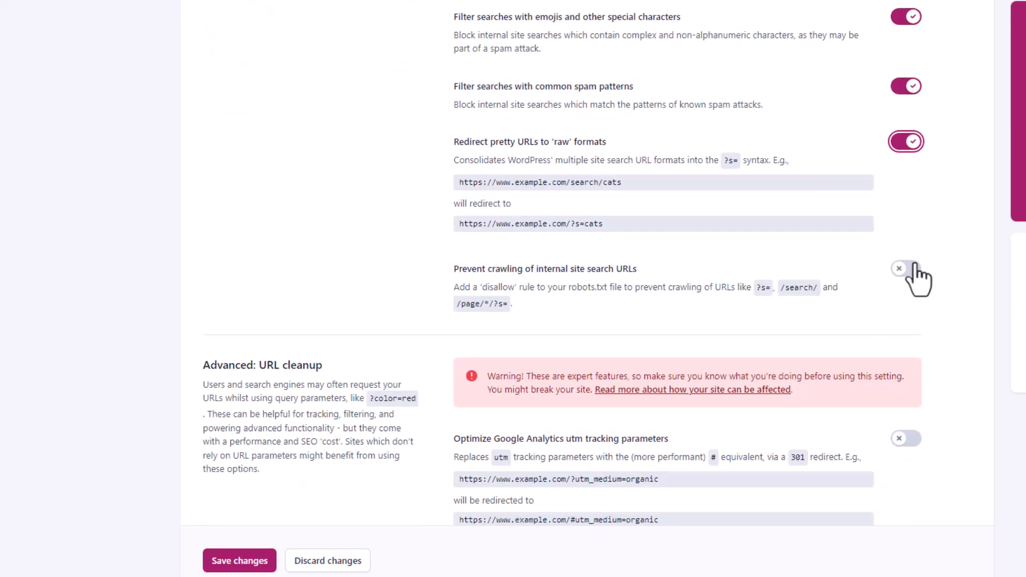
left_click(913, 267)
Highlight the utm parameter in the example URL under URL cleanup and save the crawl optimization settings.
scroll(953, 303, "down", 1)
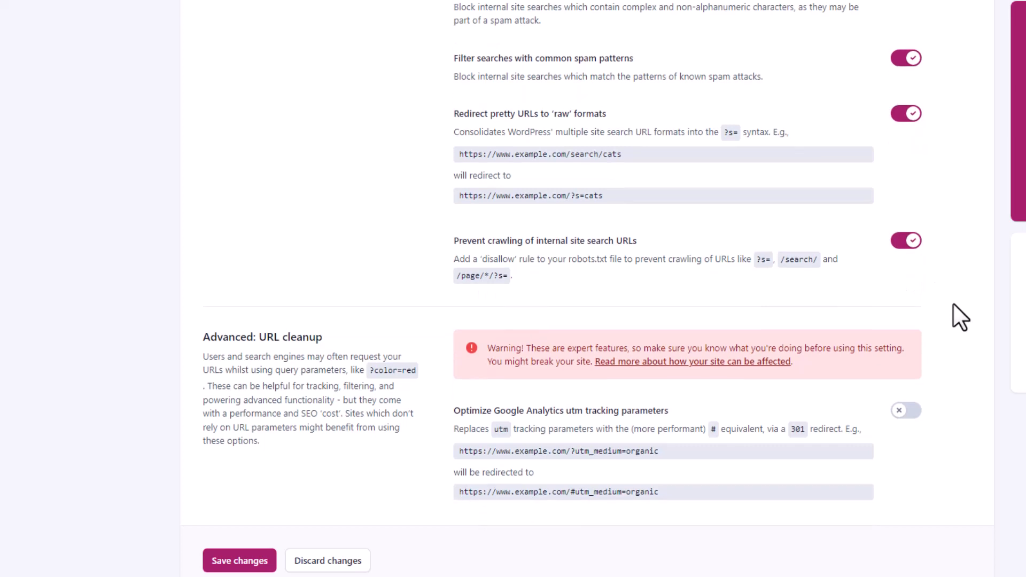
scroll(953, 304, "down", 4)
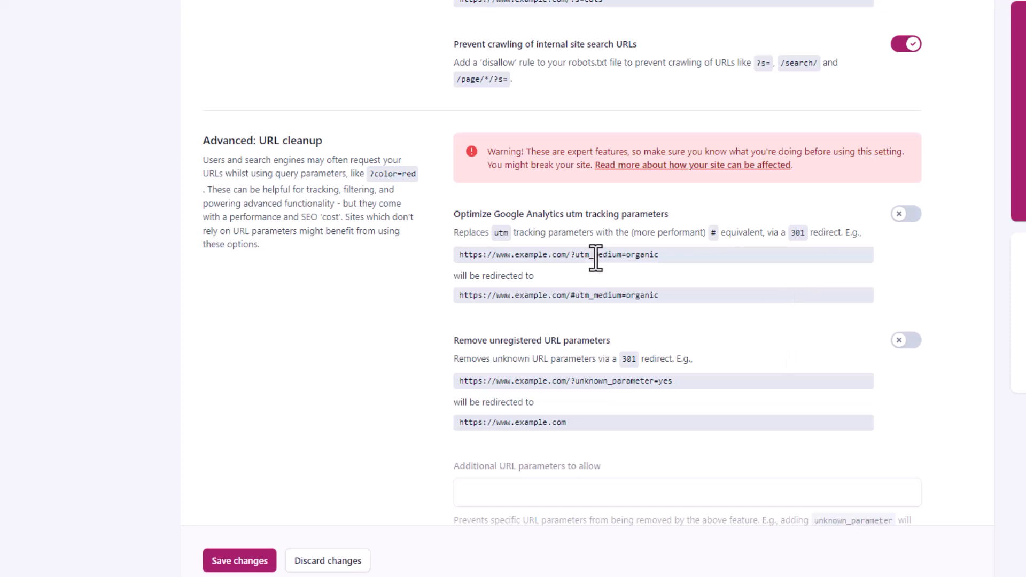
left_click_drag(661, 252, 573, 260)
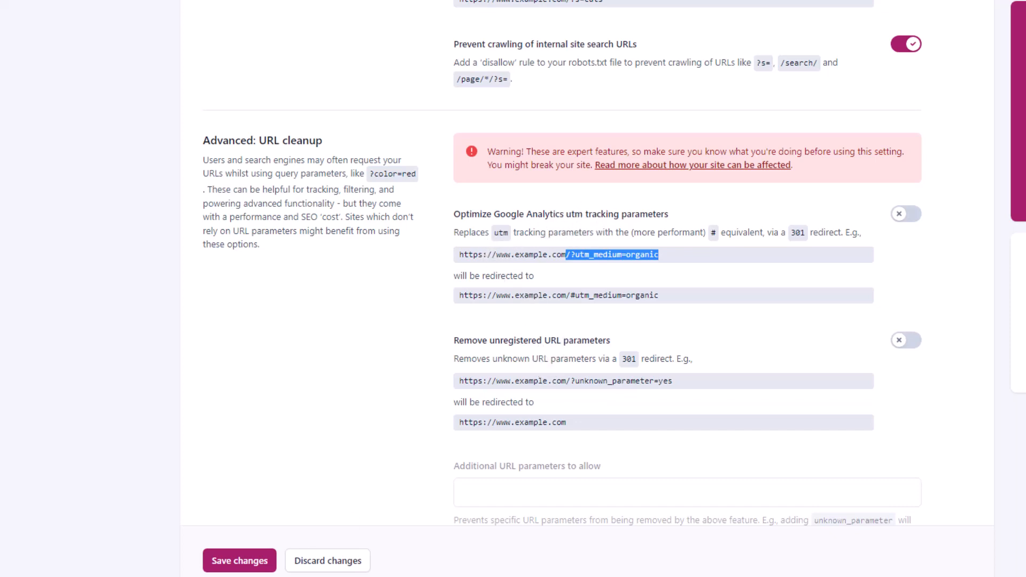
left_click(229, 560)
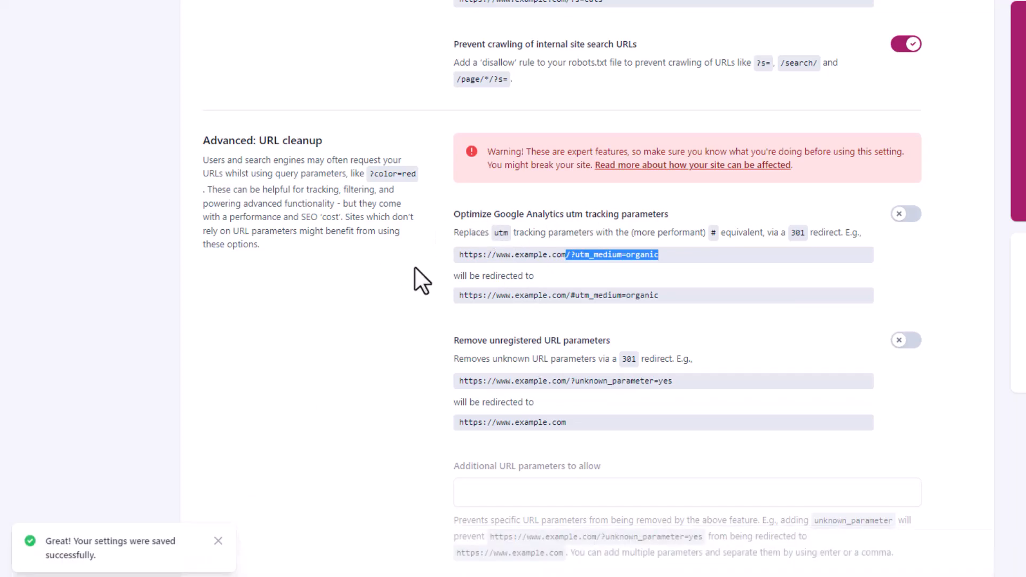
left_click(403, 276)
Open the breadcrumbs settings and review the appearance, post type, taxonomy and theme options.
scroll(402, 277, "up", 10)
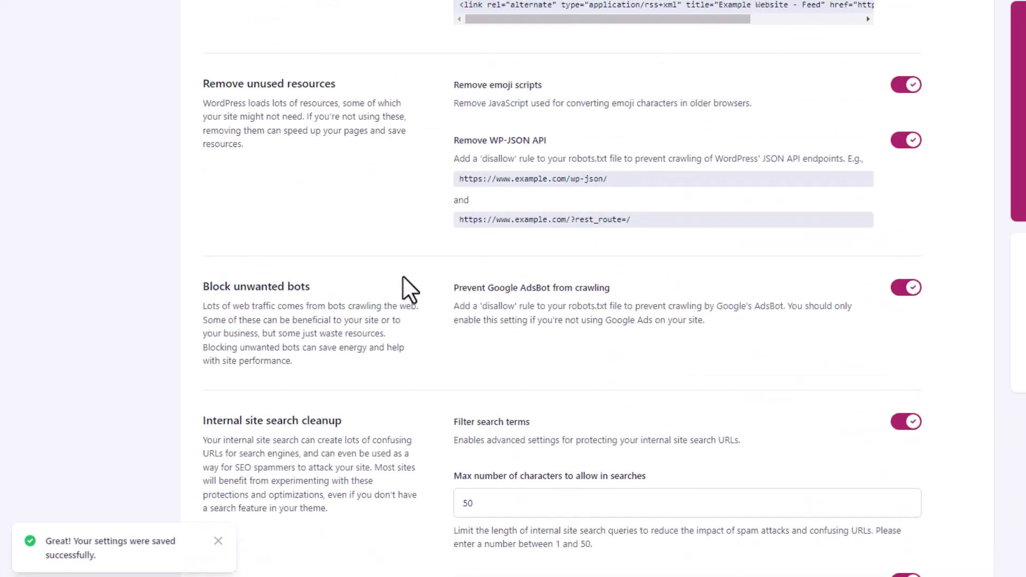
scroll(402, 277, "up", 15)
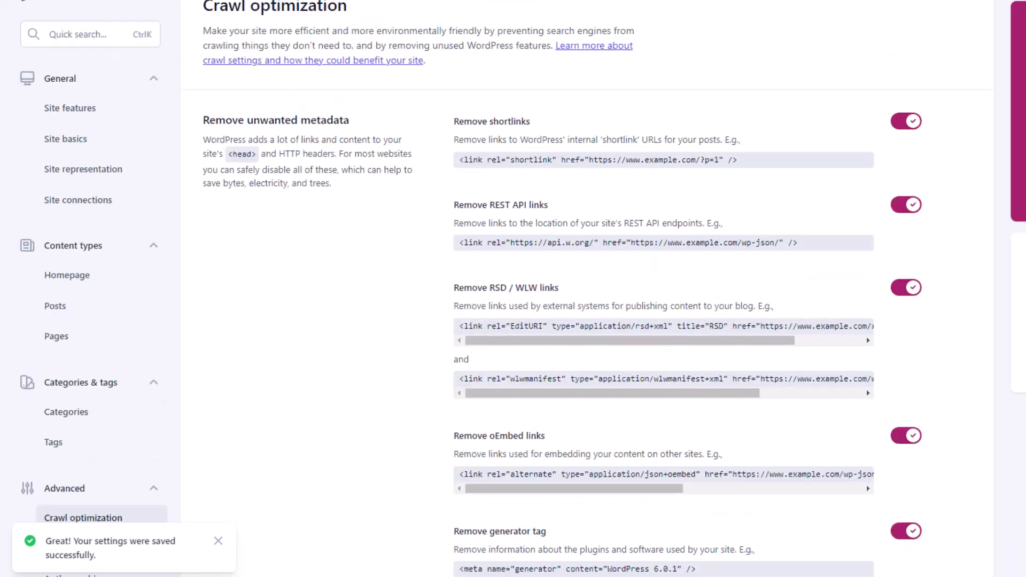
scroll(217, 353, "down", 4)
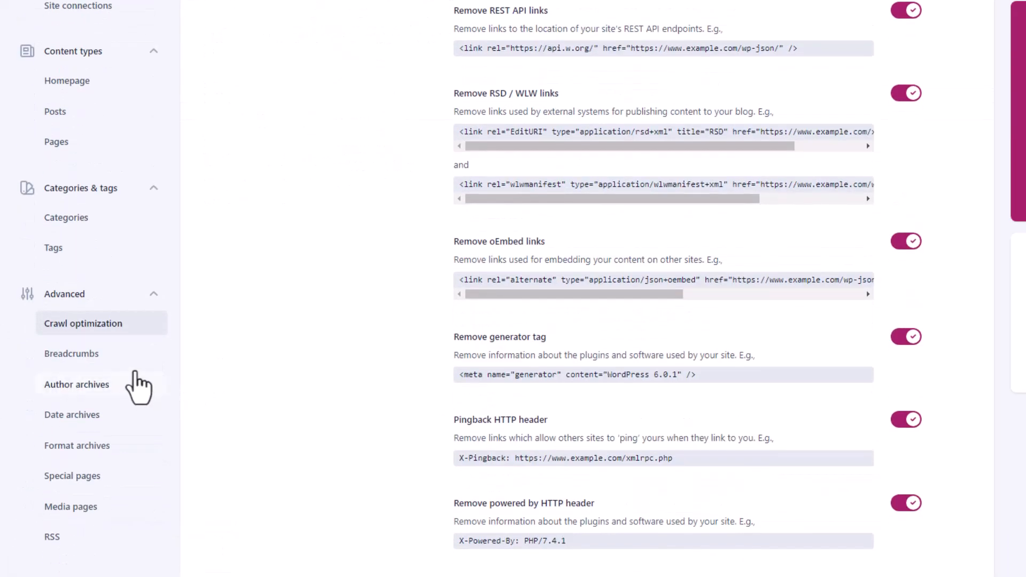
left_click(131, 354)
middle_click(228, 374)
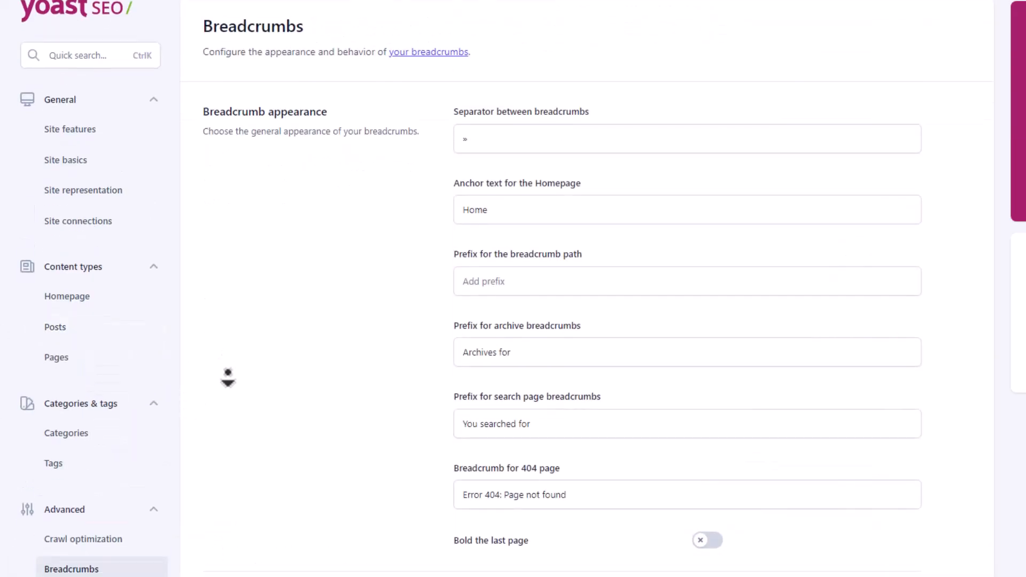
scroll(227, 377, "down", 10)
middle_click(228, 359)
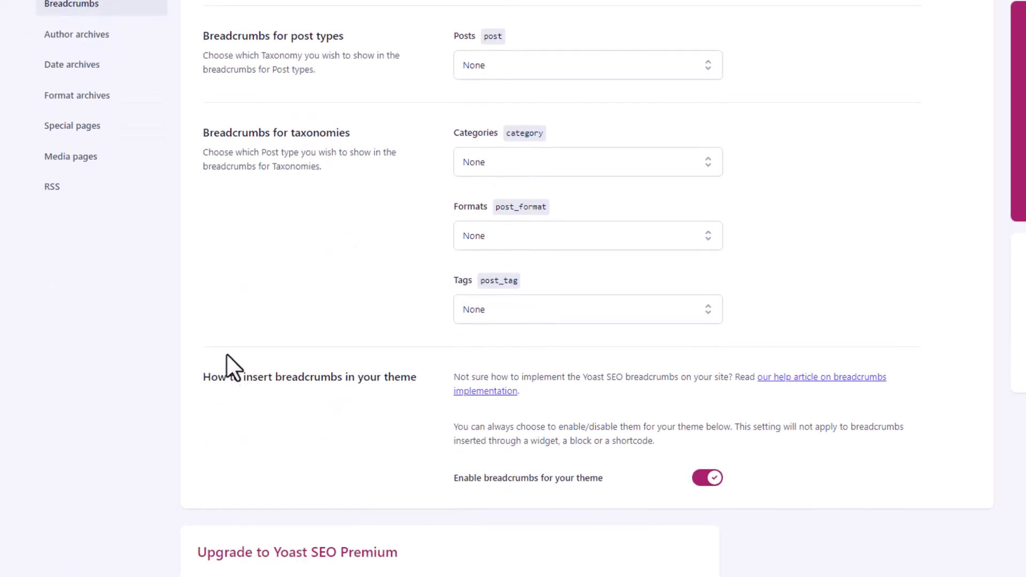
middle_click(240, 329)
scroll(241, 329, "down", 2)
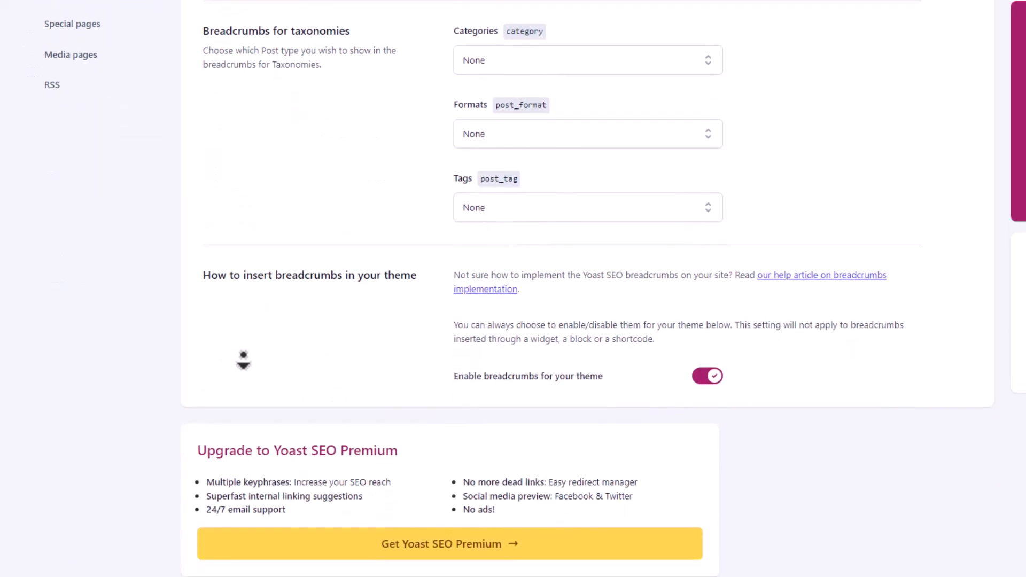
middle_click(355, 345)
middle_click(466, 341)
scroll(454, 337, "up", 12)
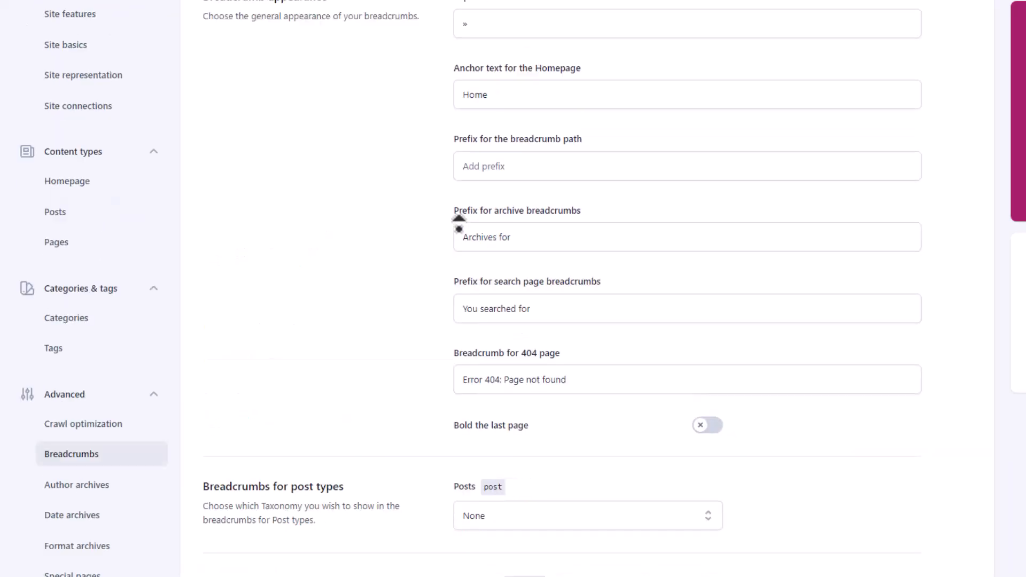
Enable author archives, review their search and social appearance options, and save the changes.
scroll(438, 406, "down", 4)
middle_click(437, 403)
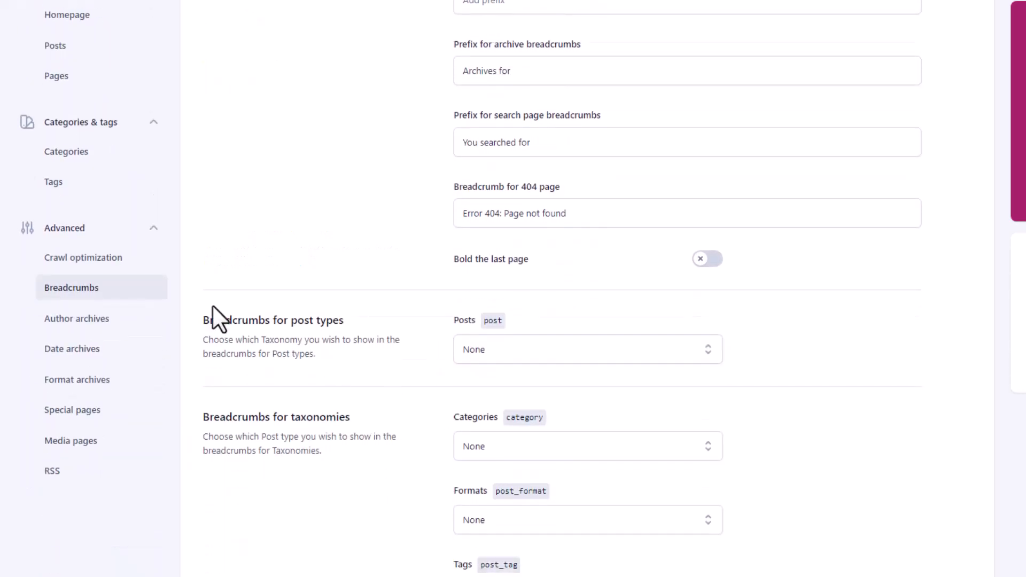
left_click(126, 319)
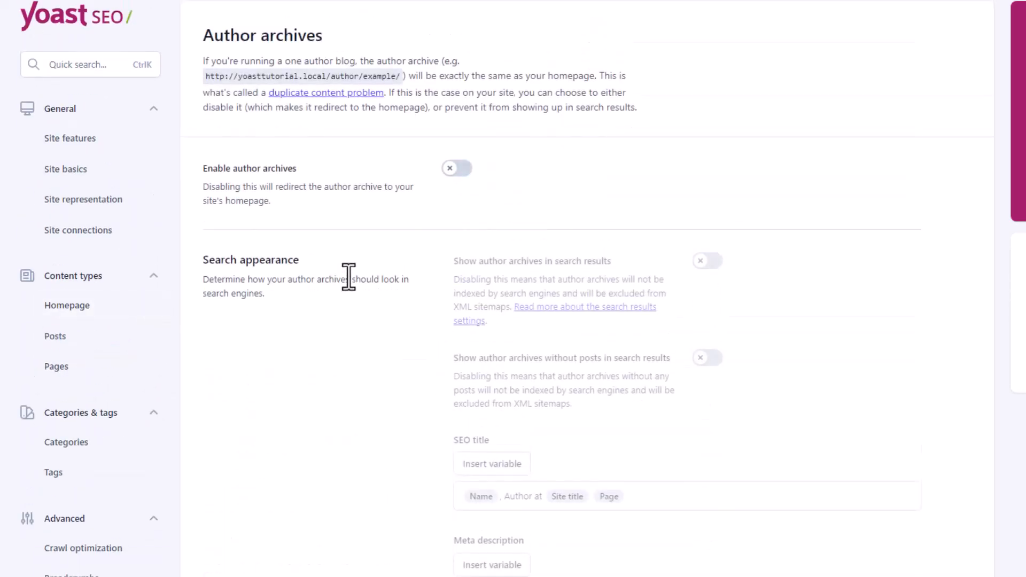
left_click(449, 169)
scroll(457, 222, "down", 1)
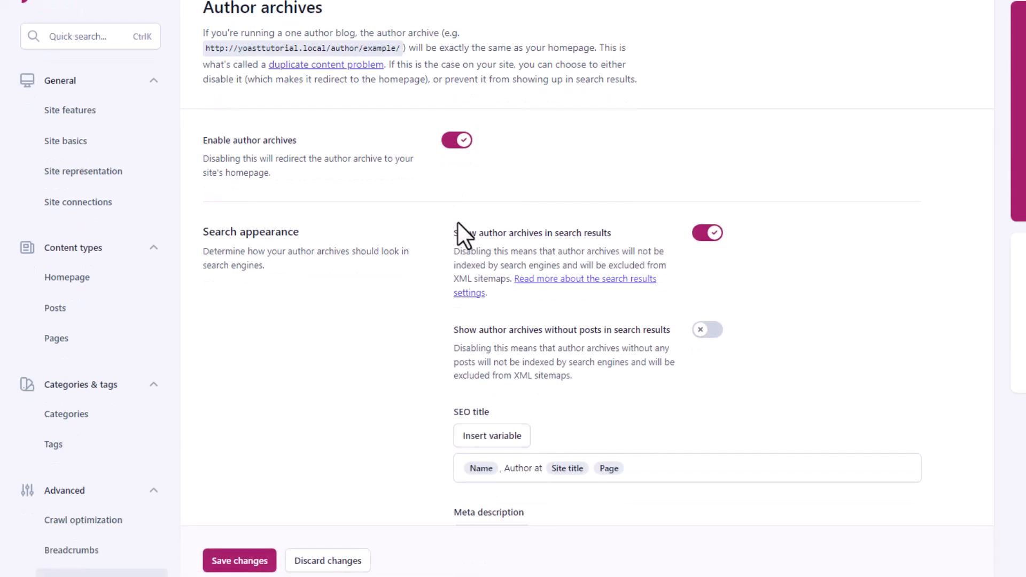
scroll(458, 220, "down", 3)
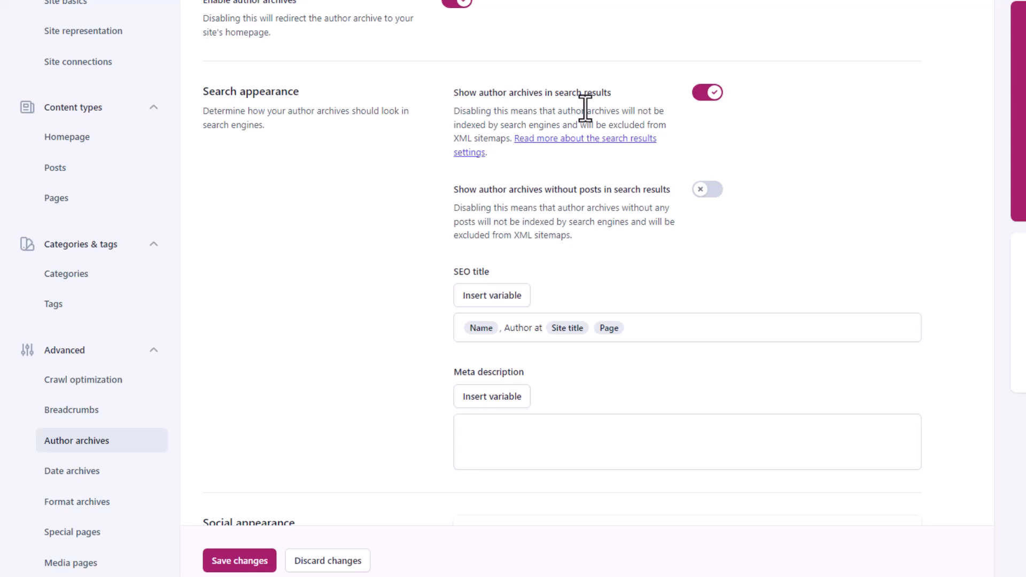
scroll(585, 108, "down", 5)
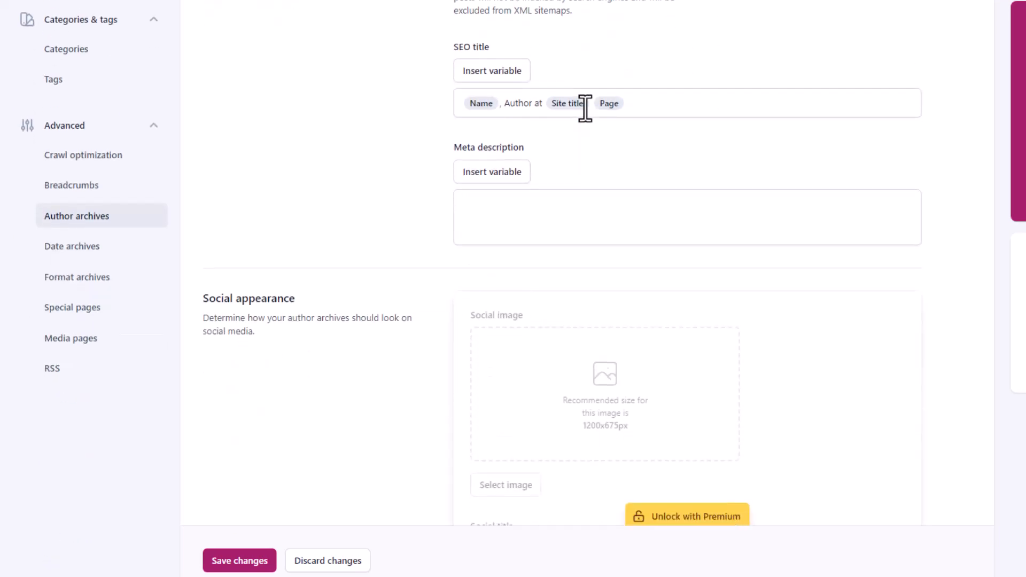
scroll(585, 109, "up", 8)
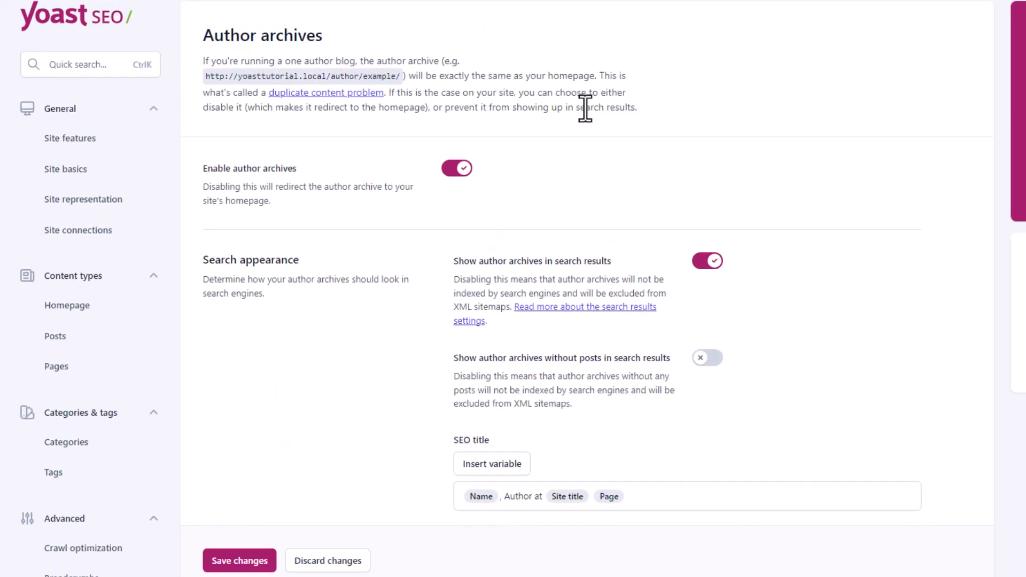
scroll(585, 108, "down", 15)
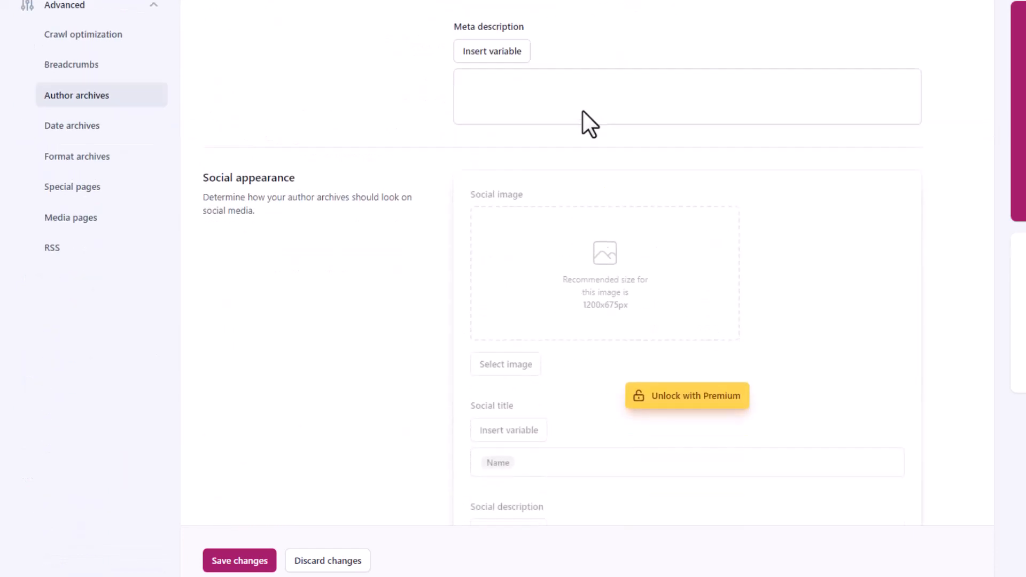
scroll(591, 159, "up", 17)
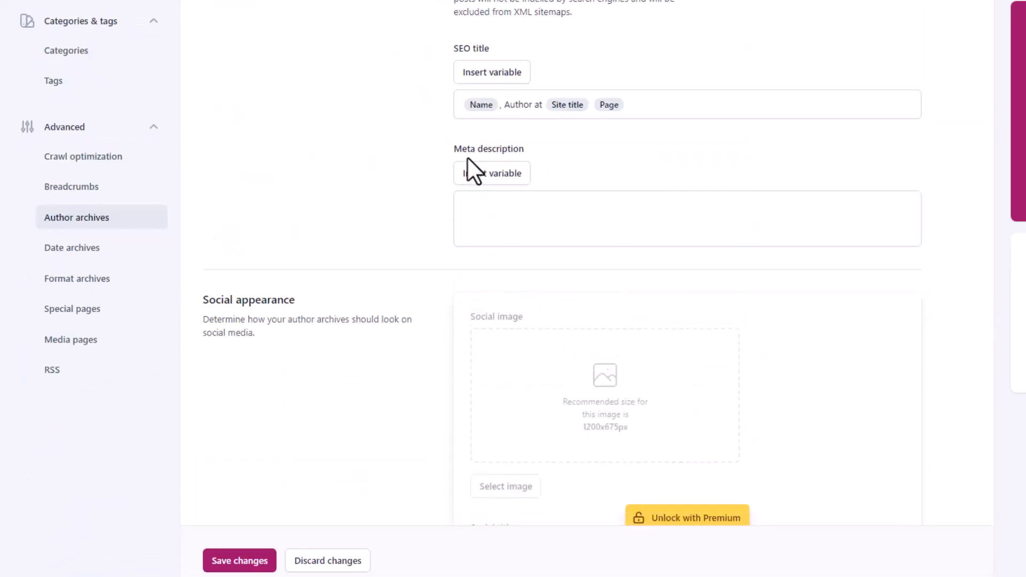
left_click(233, 564)
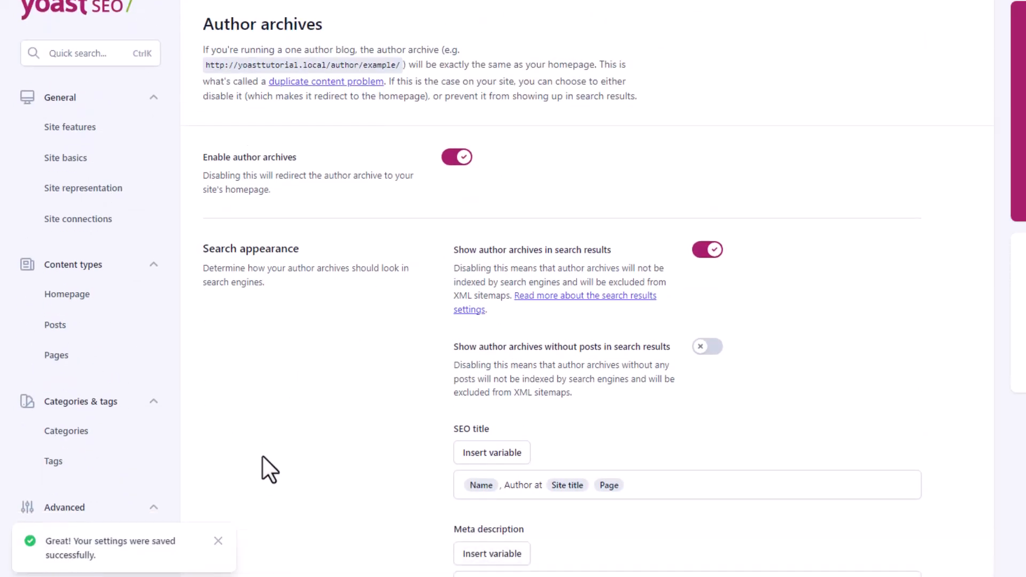
Open the date archives settings, switch date archives on and back off, and review the search and social appearance options.
scroll(262, 456, "down", 6)
left_click(104, 231)
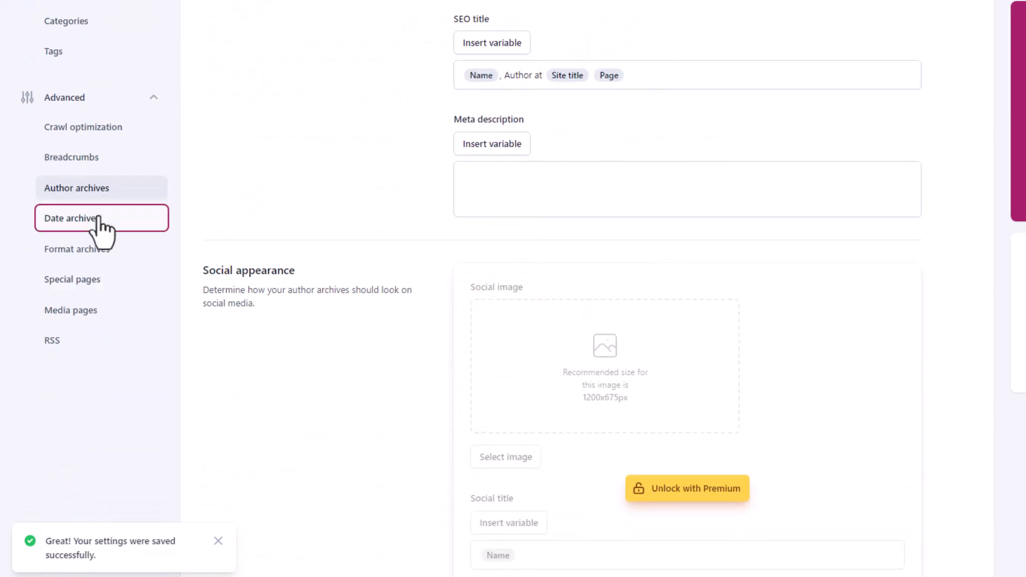
left_click(450, 168)
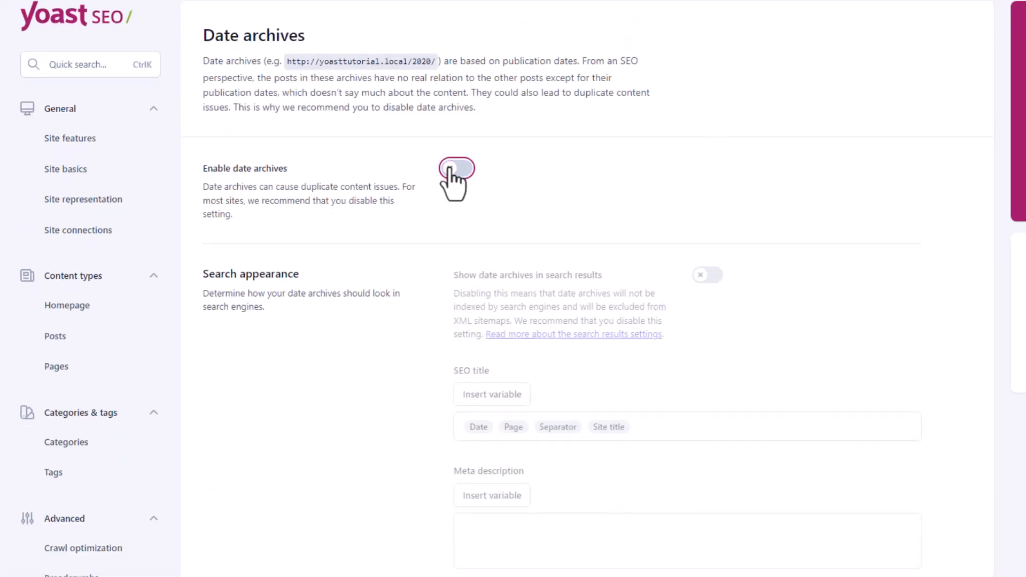
left_click(448, 169)
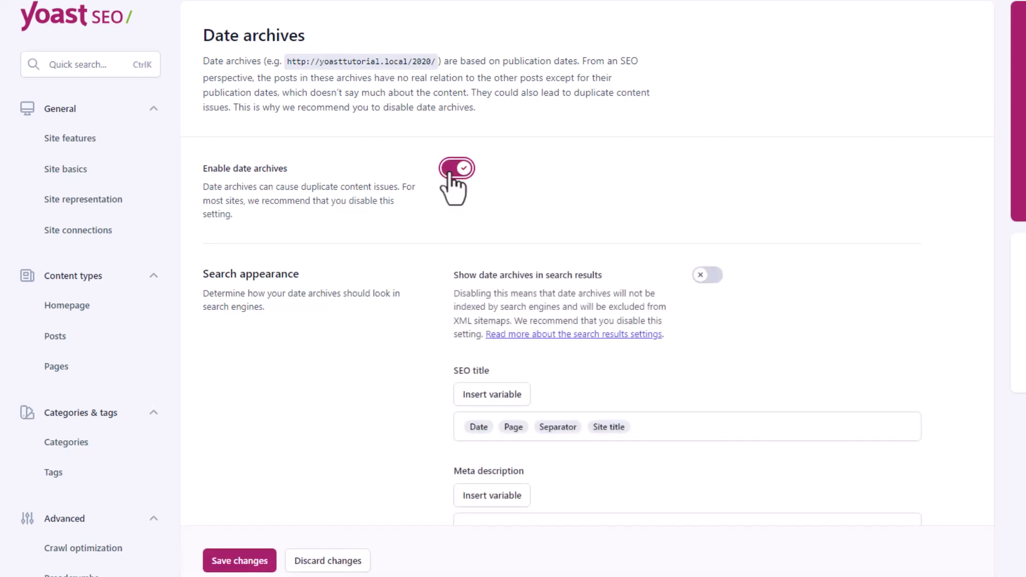
left_click(449, 171)
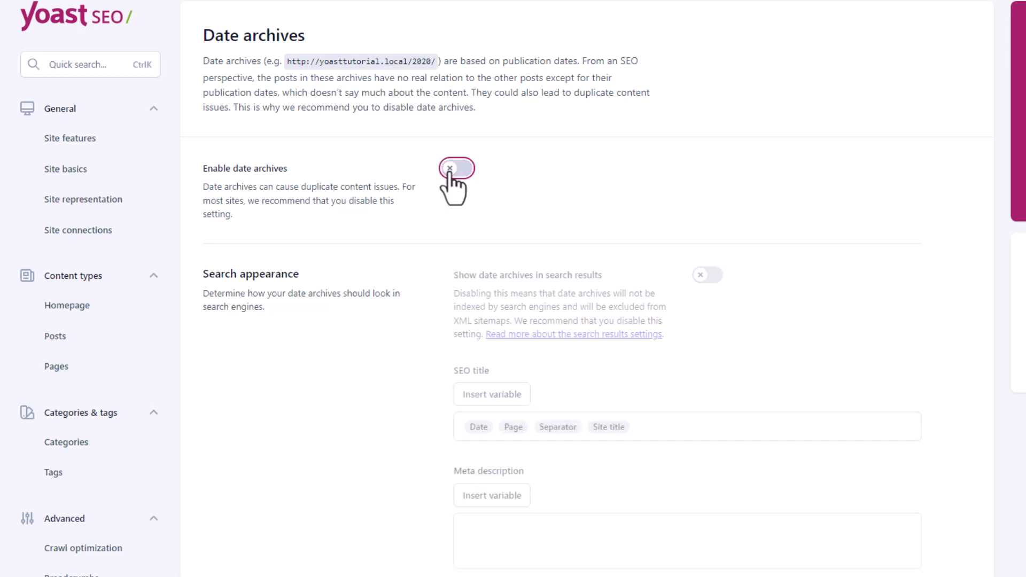
scroll(394, 217, "down", 10)
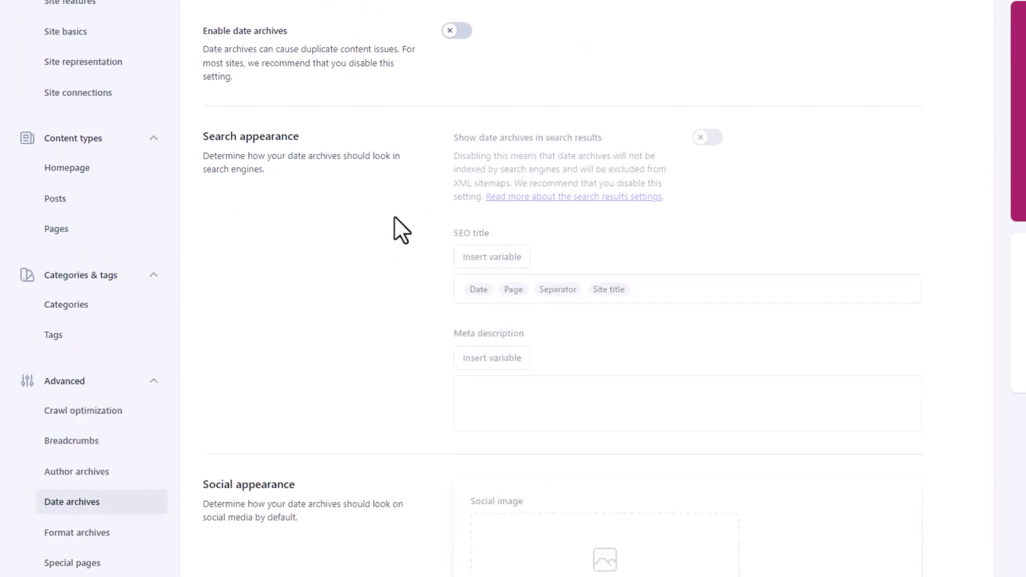
scroll(394, 219, "down", 2)
scroll(348, 208, "up", 3)
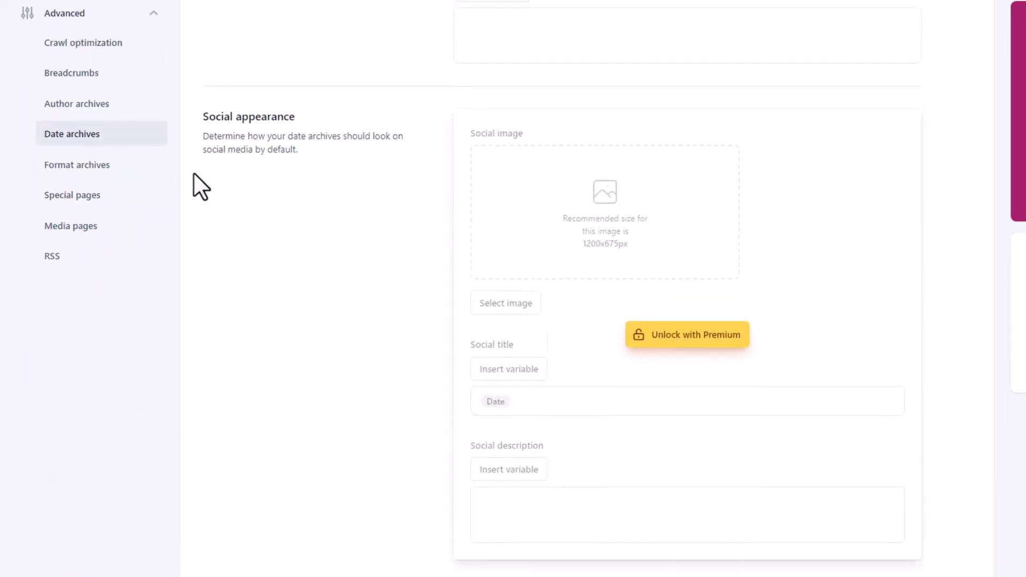
Review the format archives settings and the page titles for internal search and 404 error pages under special pages.
left_click(149, 170)
scroll(333, 130, "up", 3)
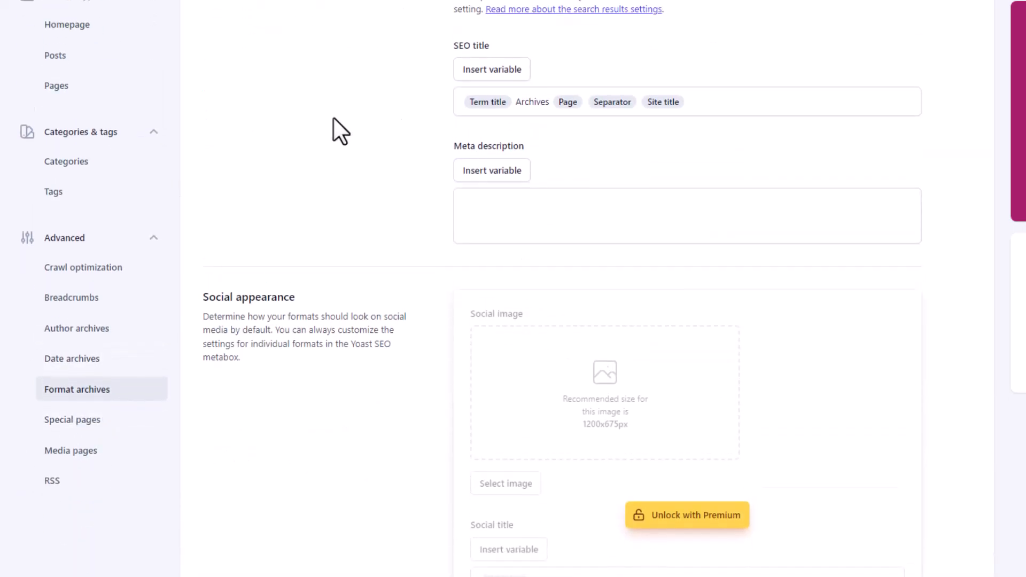
scroll(374, 101, "up", 3)
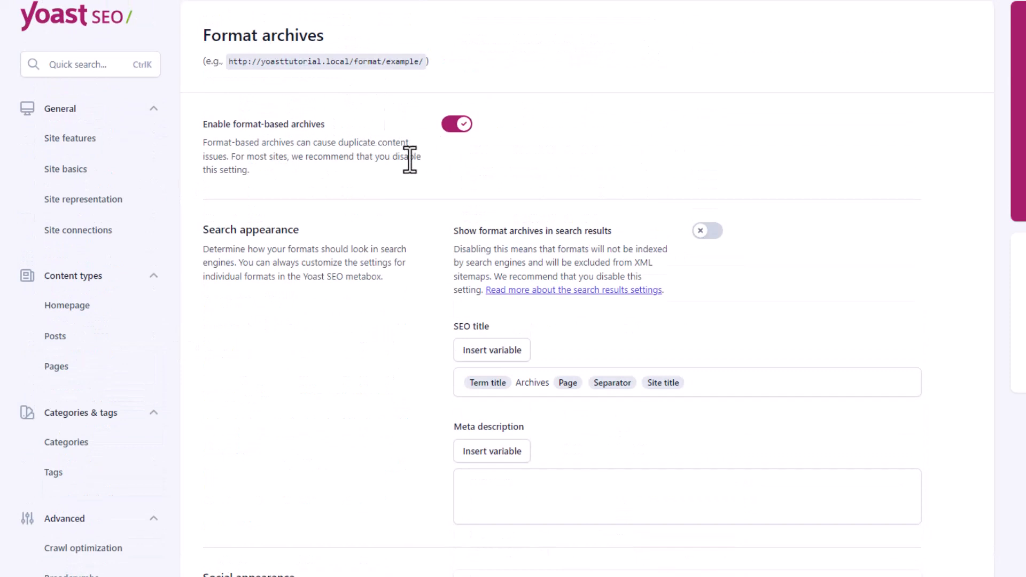
middle_click(394, 227)
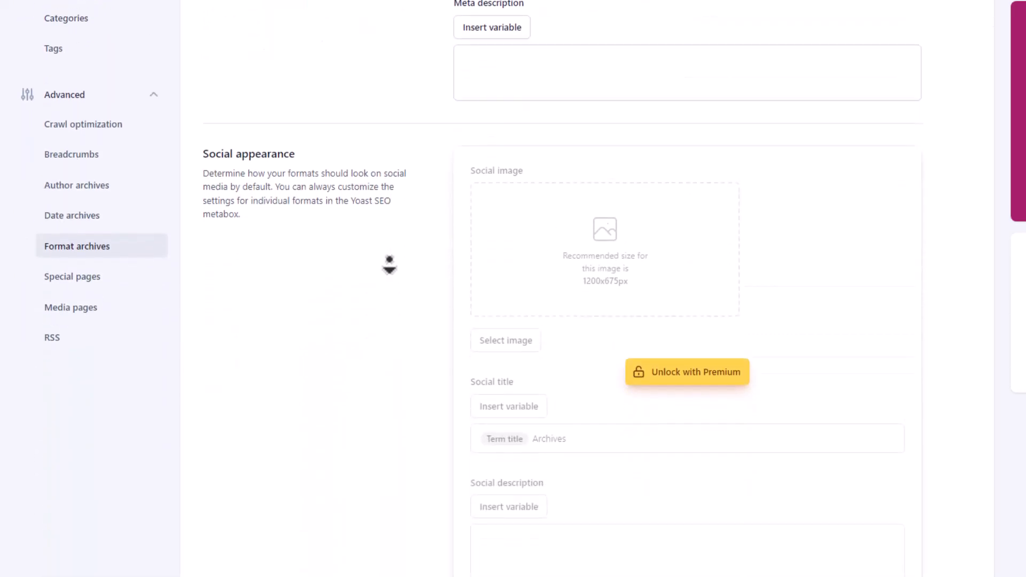
middle_click(387, 261)
left_click(132, 209)
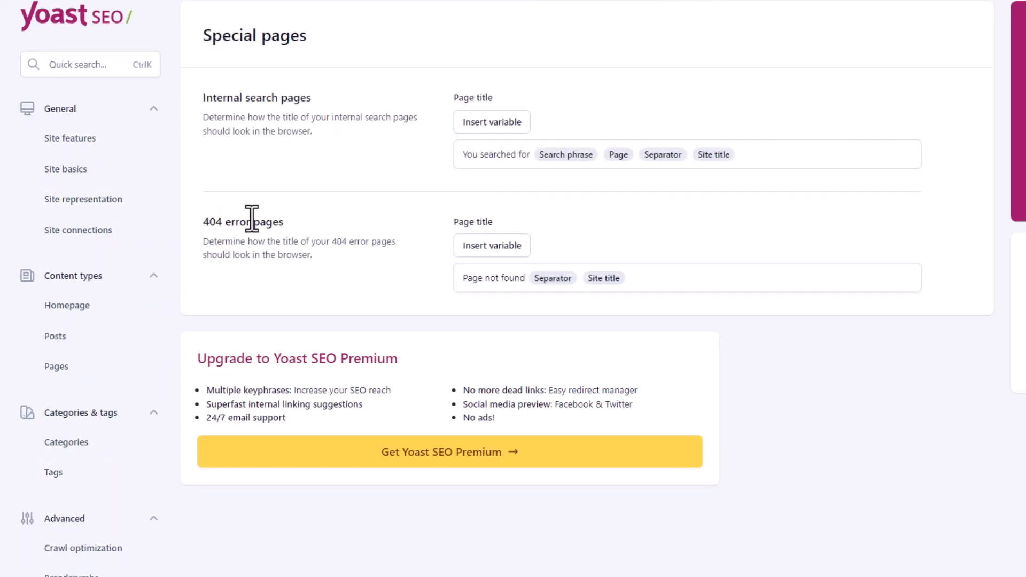
scroll(270, 209, "down", 3)
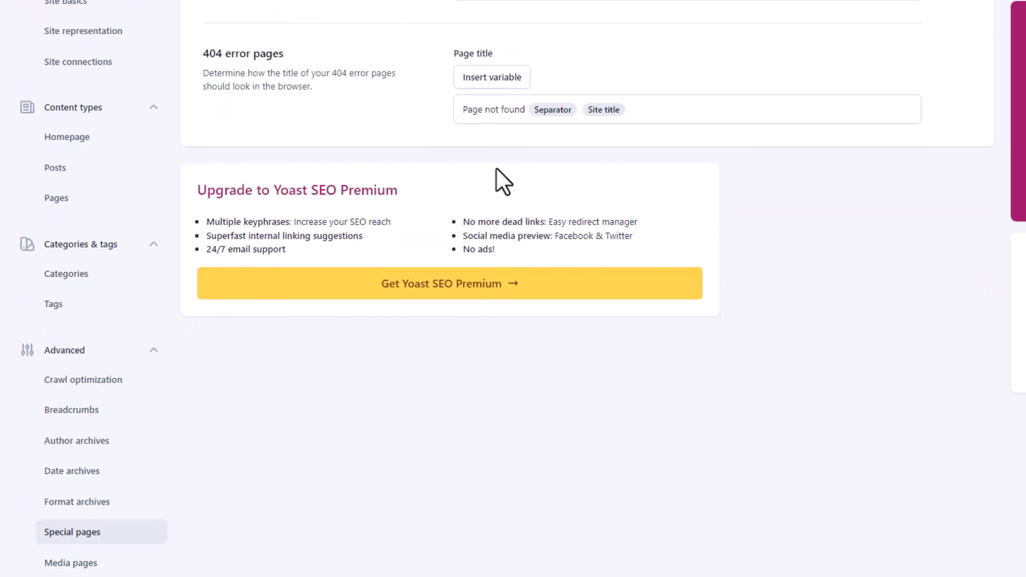
scroll(114, 508, "down", 2)
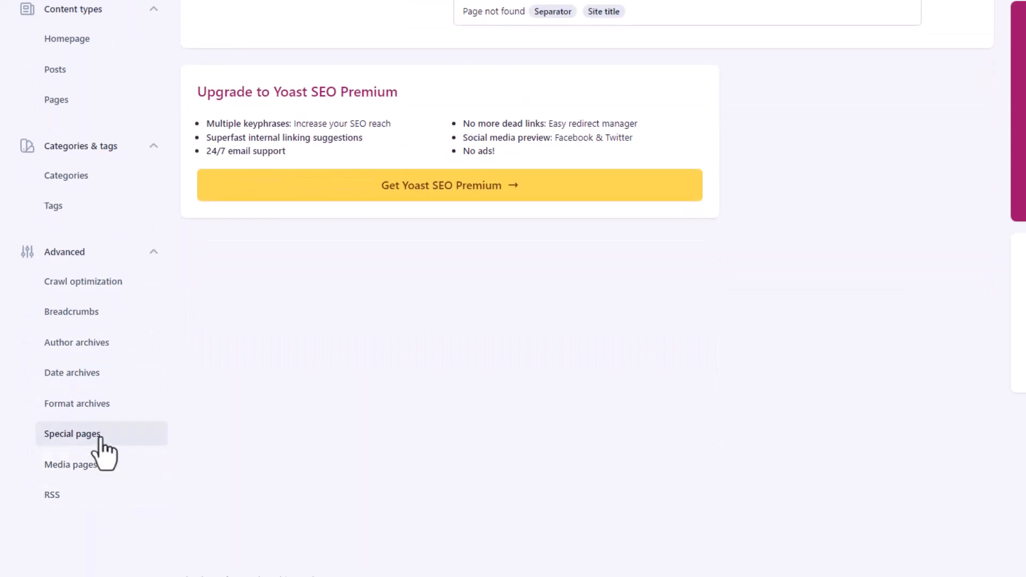
Switch media pages on and back off, and review the RSS feed content and its available variables.
left_click(109, 467)
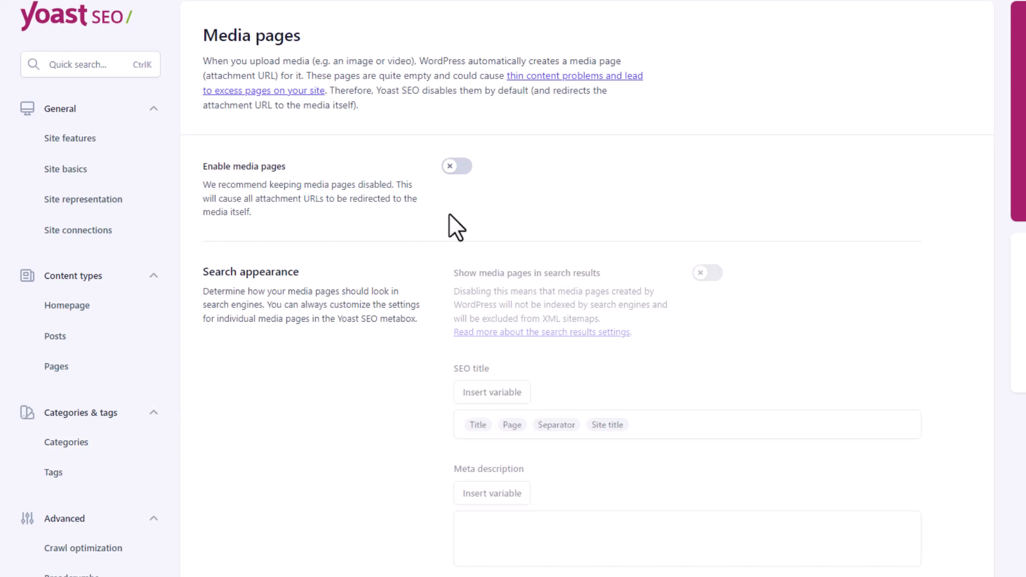
left_click(463, 167)
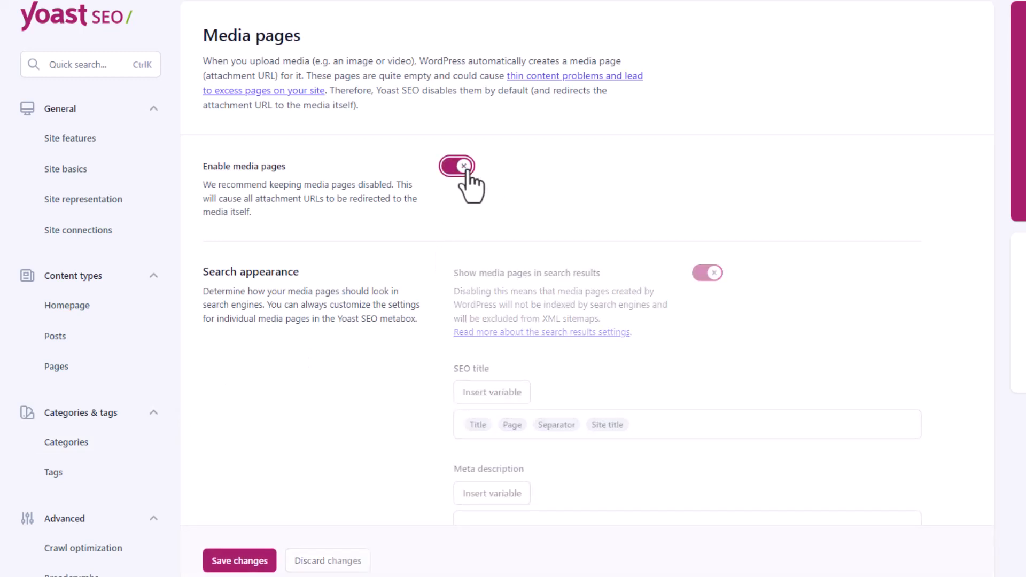
left_click(462, 168)
scroll(398, 241, "down", 8)
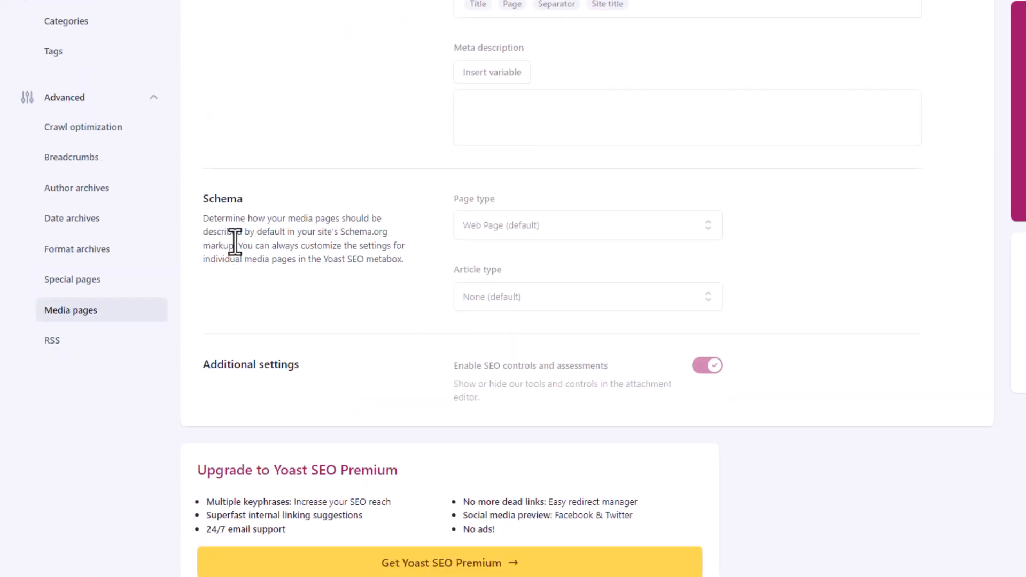
left_click(89, 343)
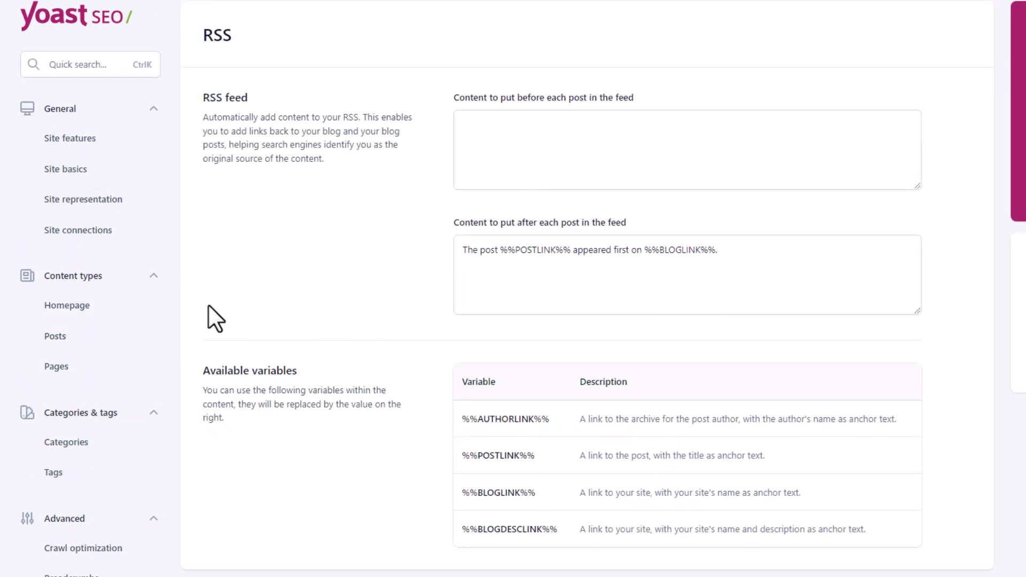
scroll(217, 316, "down", 5)
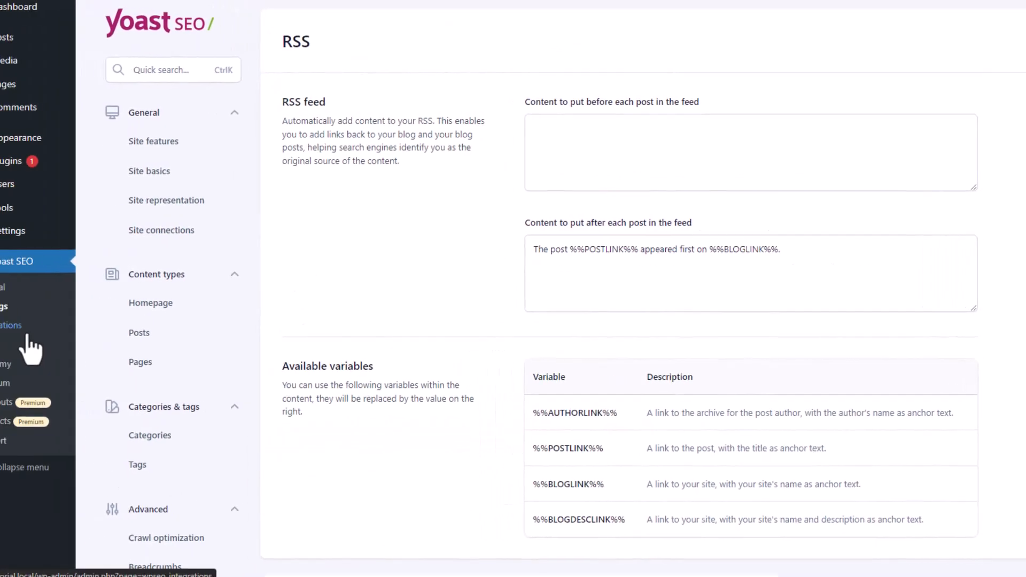
Disable the Semrush and Wincher integrations and look through the remaining integrations.
left_click(59, 328)
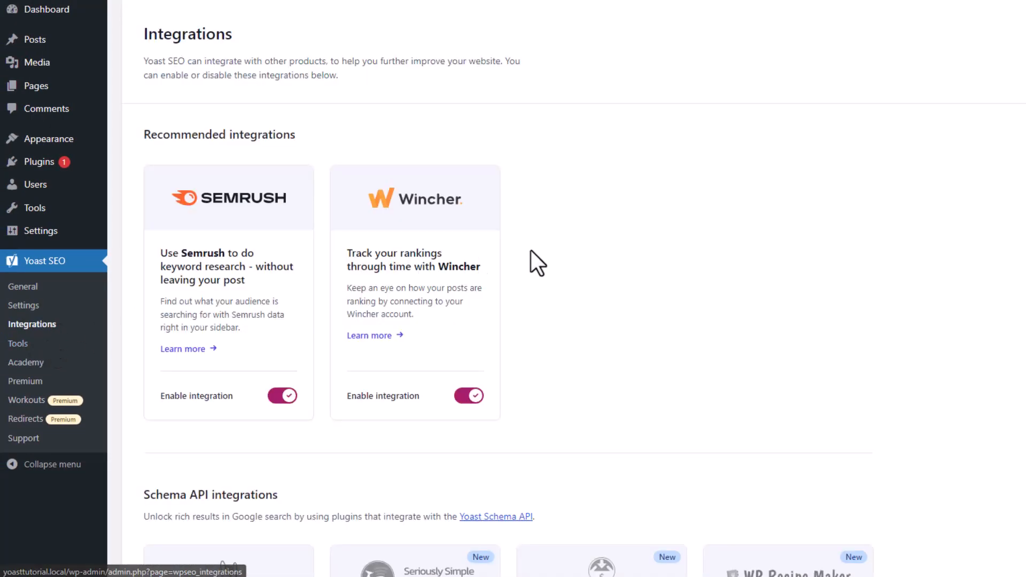
left_click(284, 400)
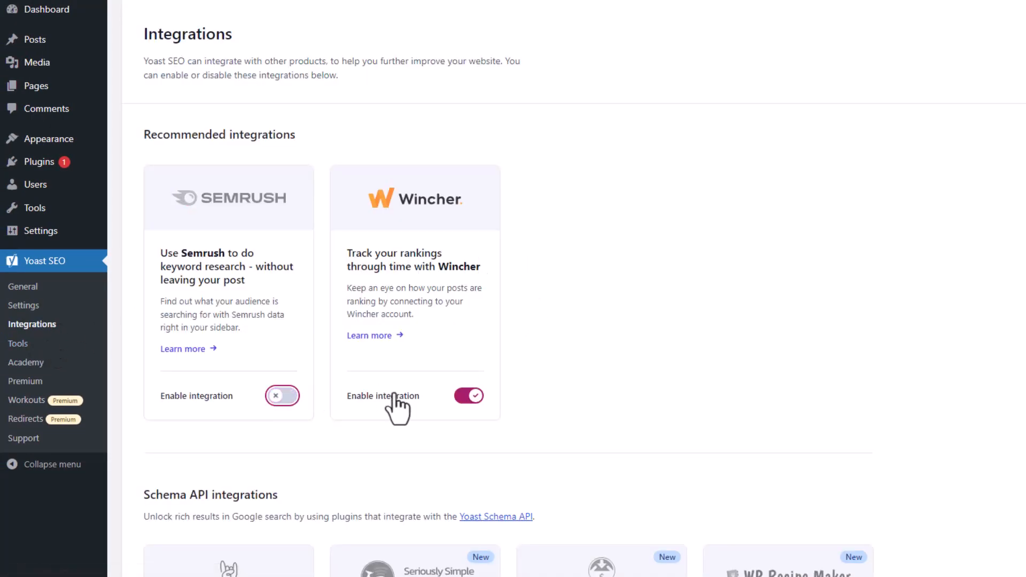
left_click(468, 395)
middle_click(643, 349)
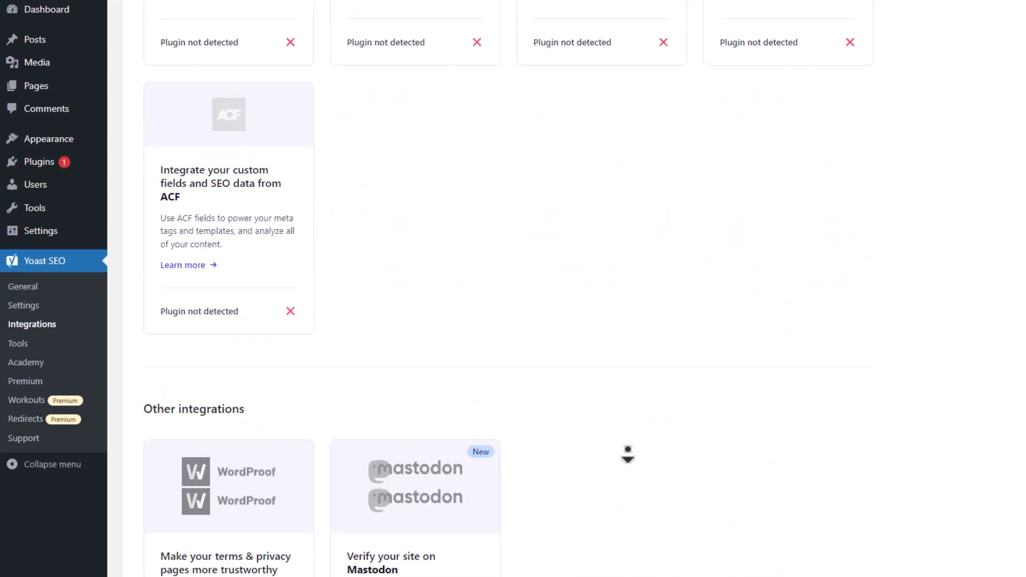
middle_click(612, 414)
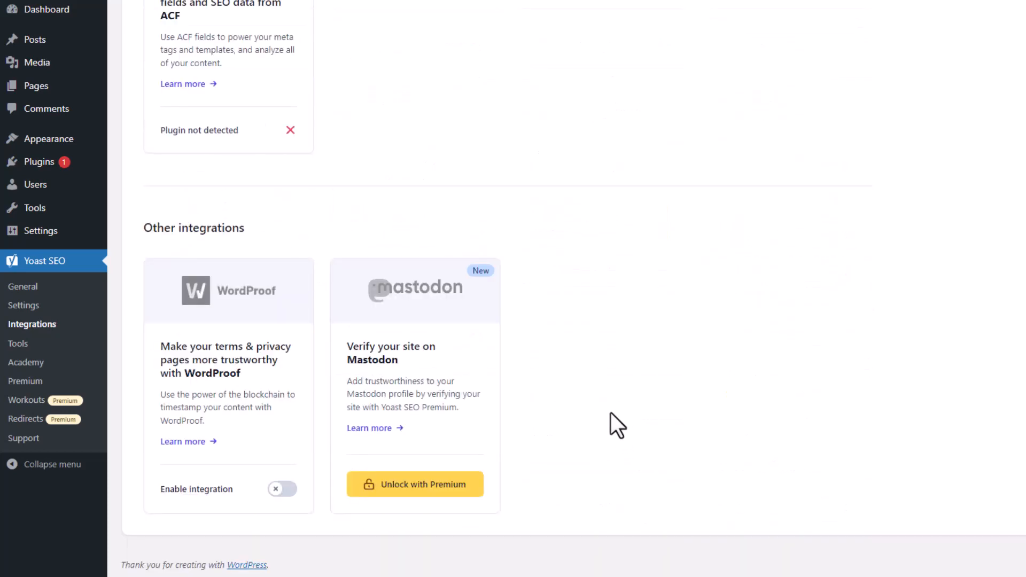
Open robots.txt in the Yoast SEO file editor, insert an empty line above the Sitemap entry, and highlight that entry.
left_click(57, 352)
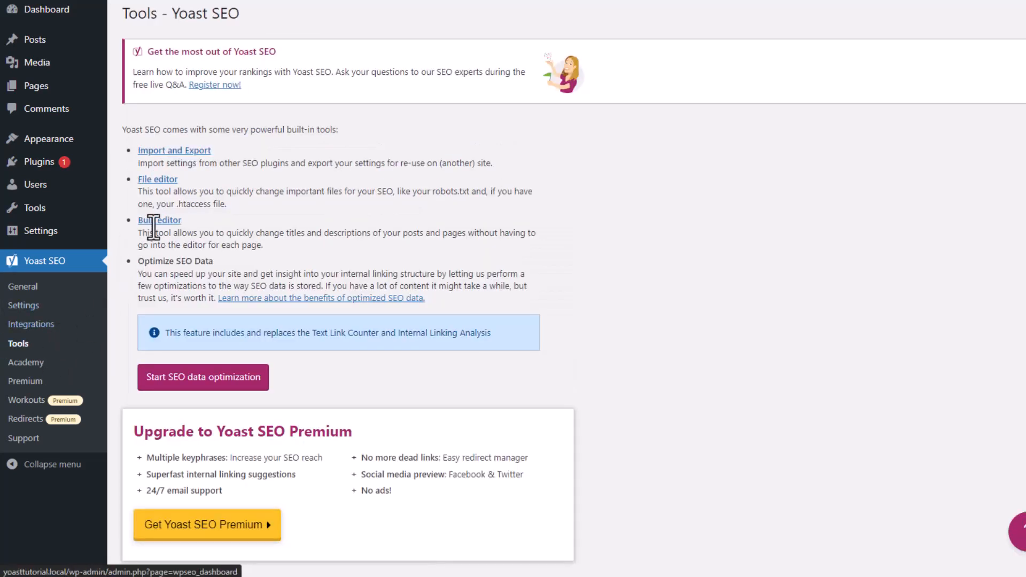
left_click(166, 183)
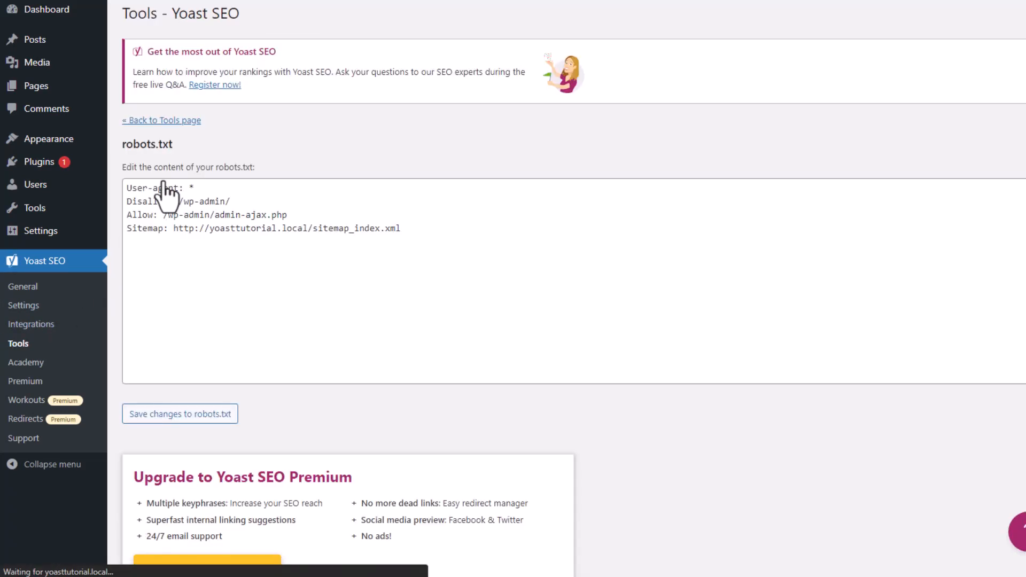
left_click(364, 214)
key("Return")
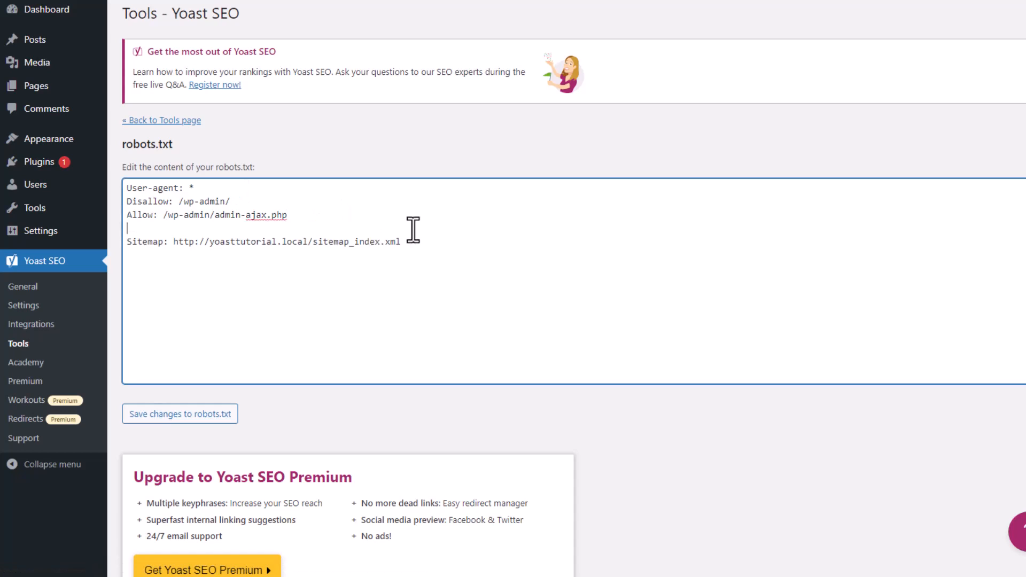
left_click_drag(430, 231, 419, 252)
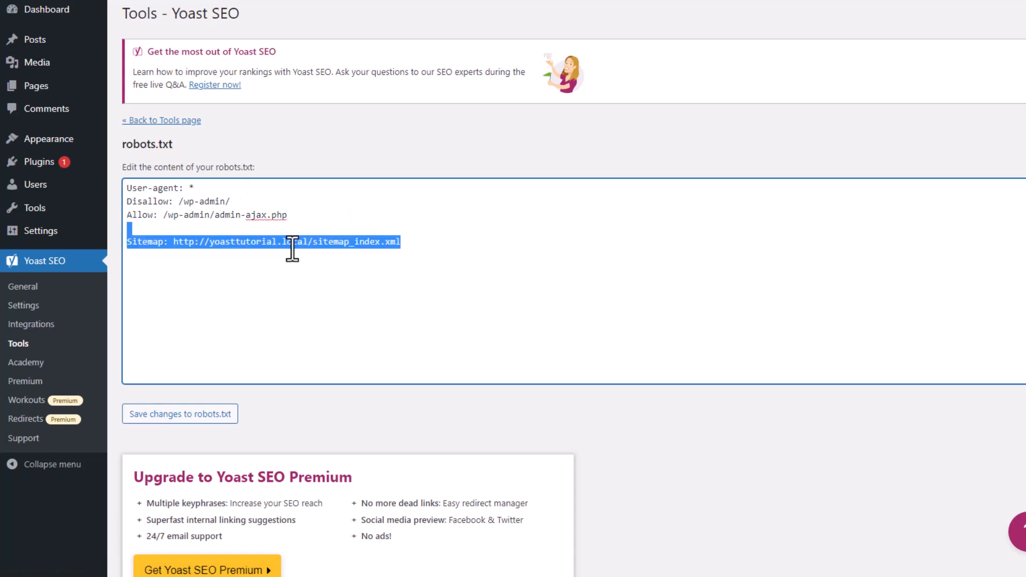
left_click(278, 441)
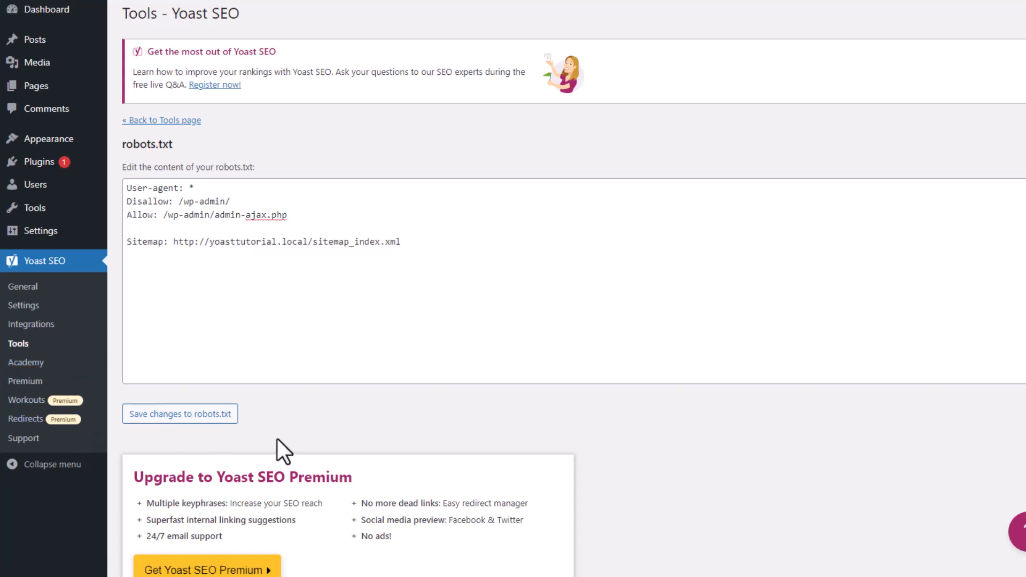
Open the Yoast SEO Academy page and go back to the plugin's general page.
left_click(65, 367)
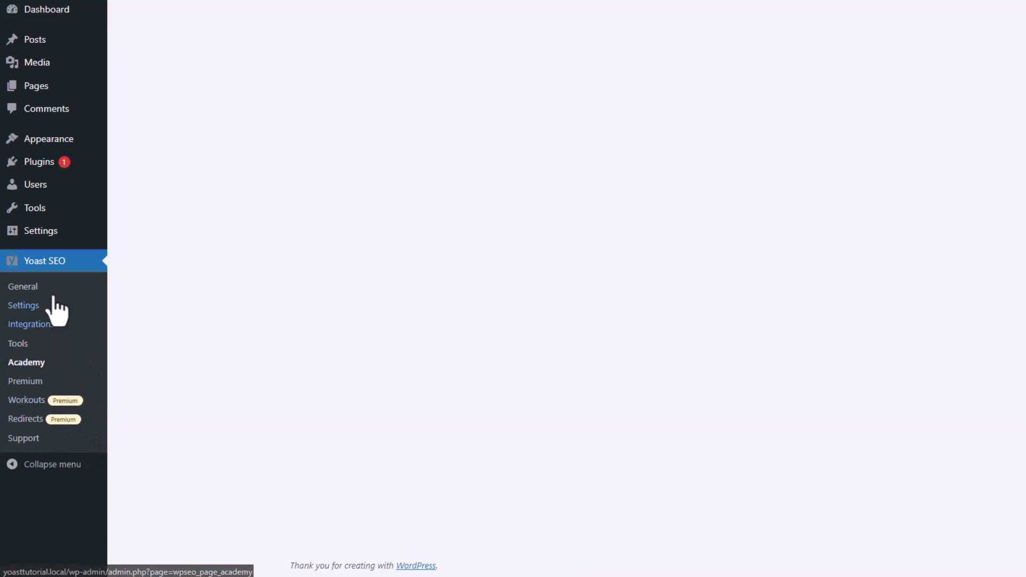
left_click(59, 270)
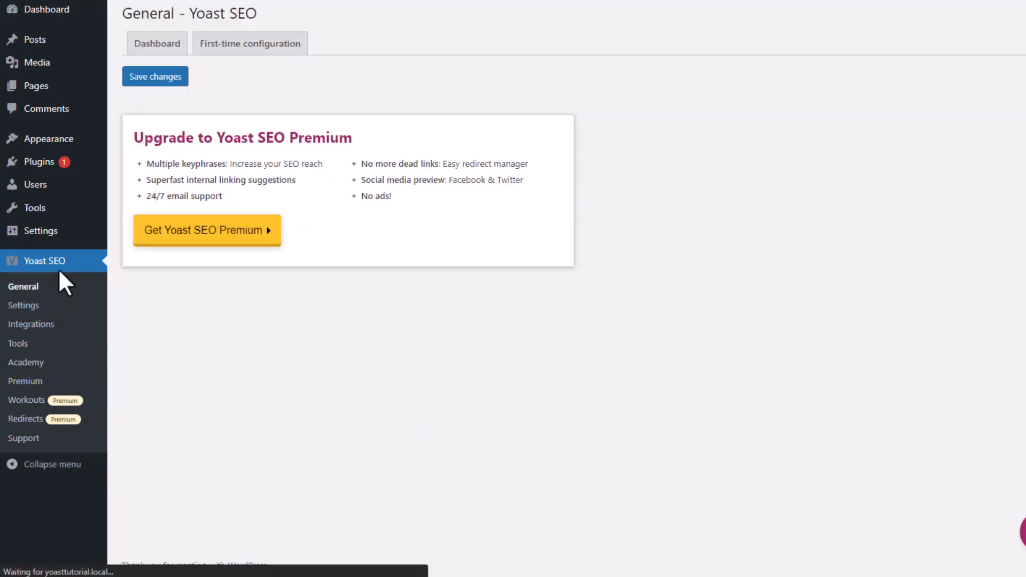